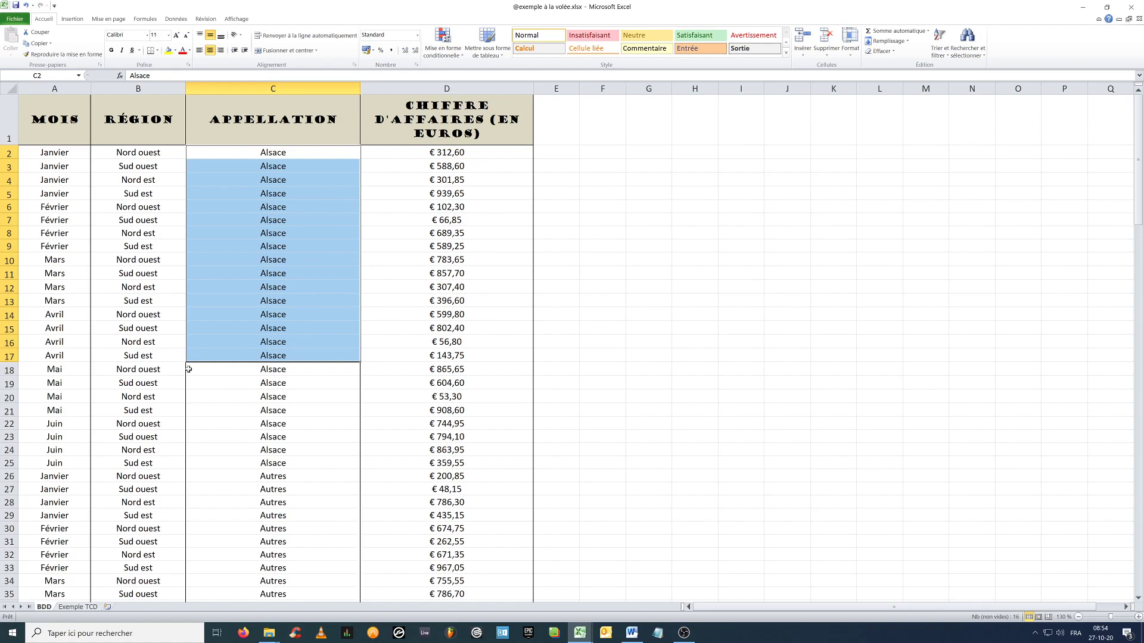
# Step: Examine the Mois, Région, Appellation and Chiffre d'affaires columns of the source data on the BDD sheet
pyautogui.click(181, 291)
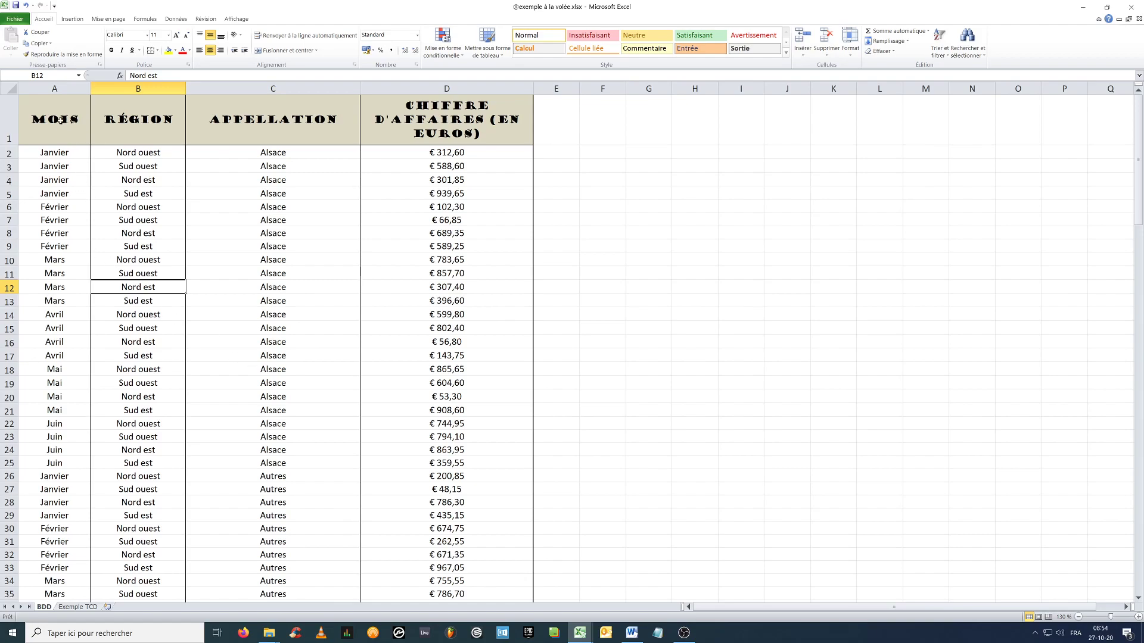
pyautogui.moveTo(60, 123); pyautogui.dragTo(55, 288)
pyautogui.moveTo(145, 126); pyautogui.dragTo(138, 397)
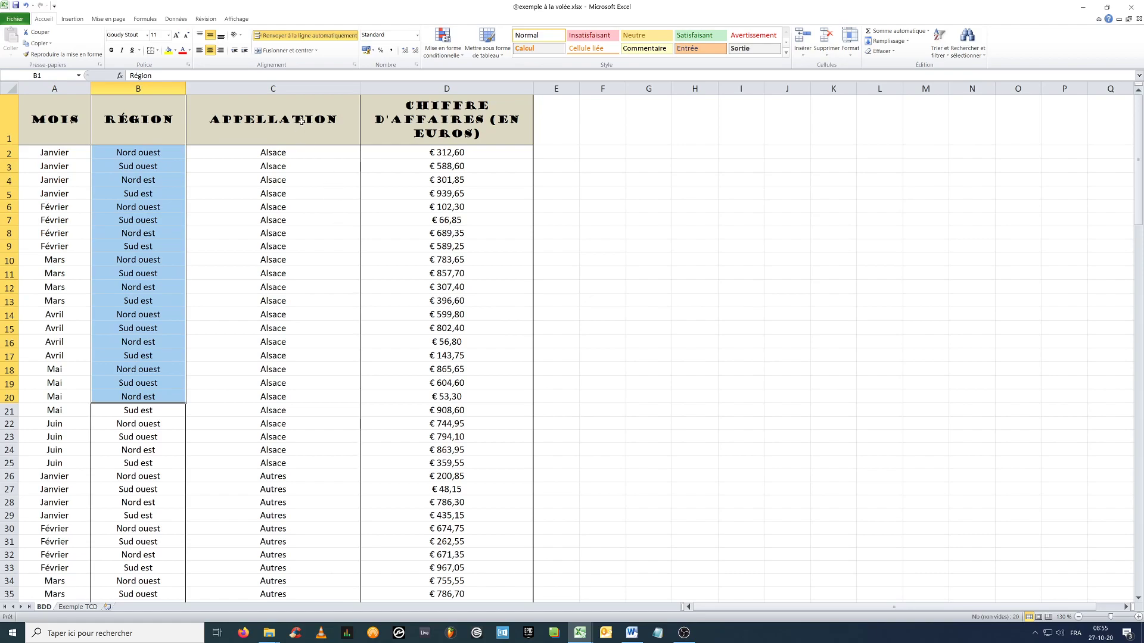
pyautogui.moveTo(306, 116); pyautogui.dragTo(299, 465)
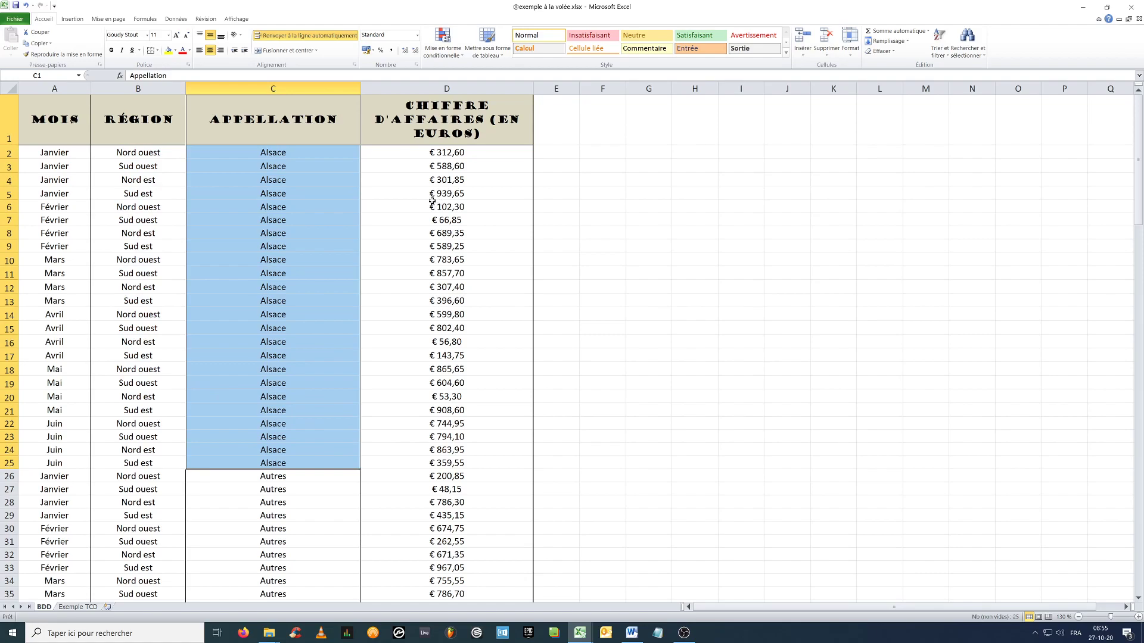
pyautogui.moveTo(462, 120); pyautogui.dragTo(430, 447)
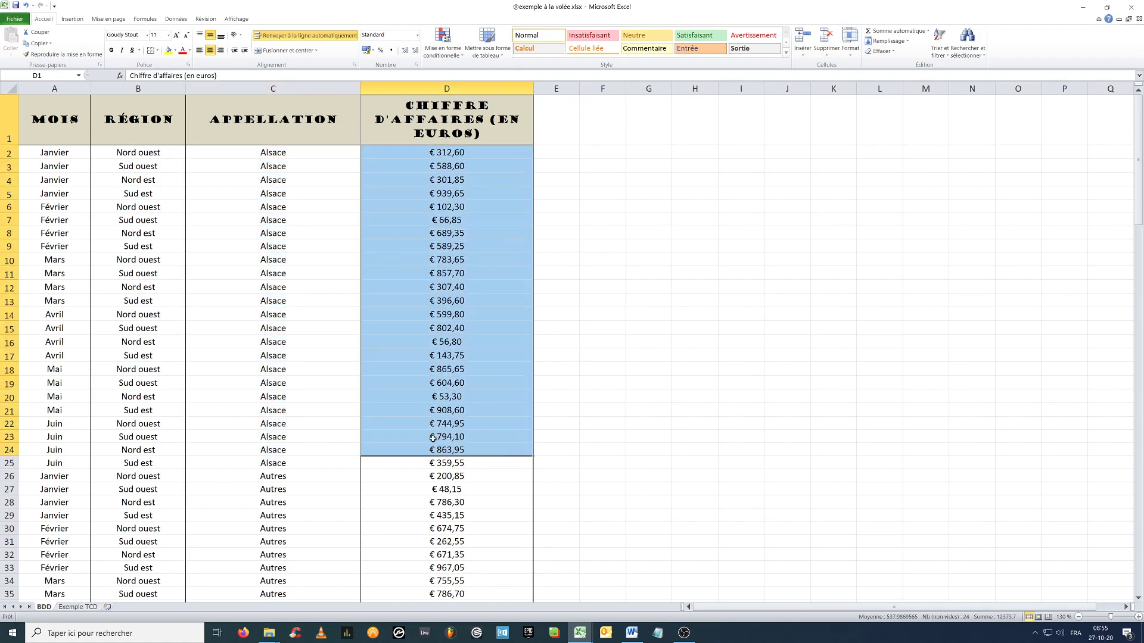
pyautogui.scroll(-17, 433, 438)
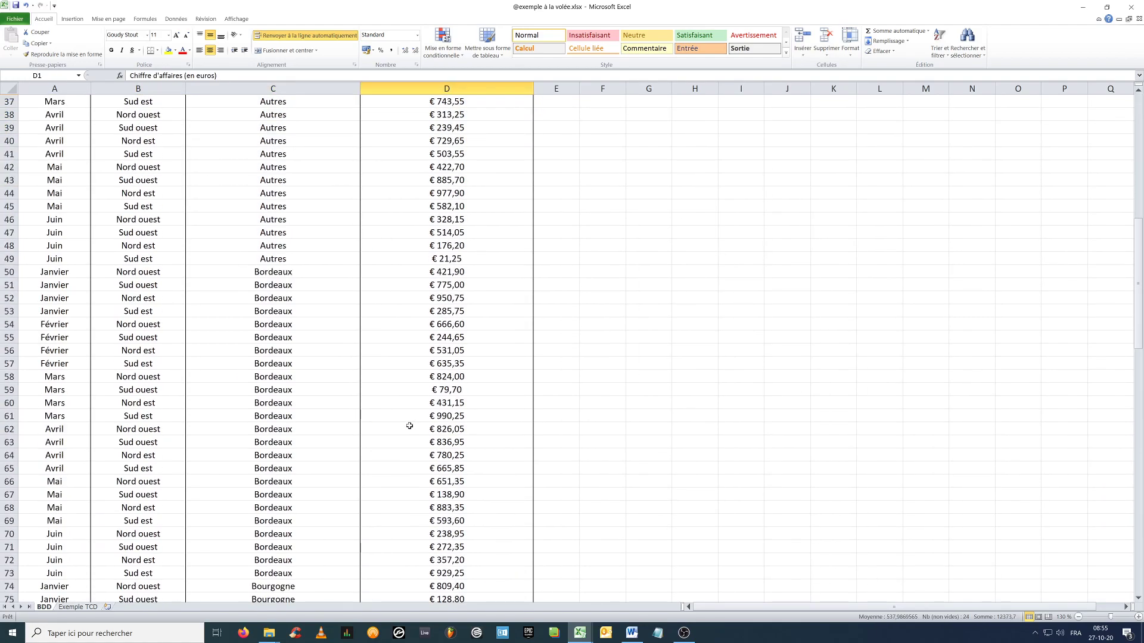
pyautogui.scroll(-20, 409, 425)
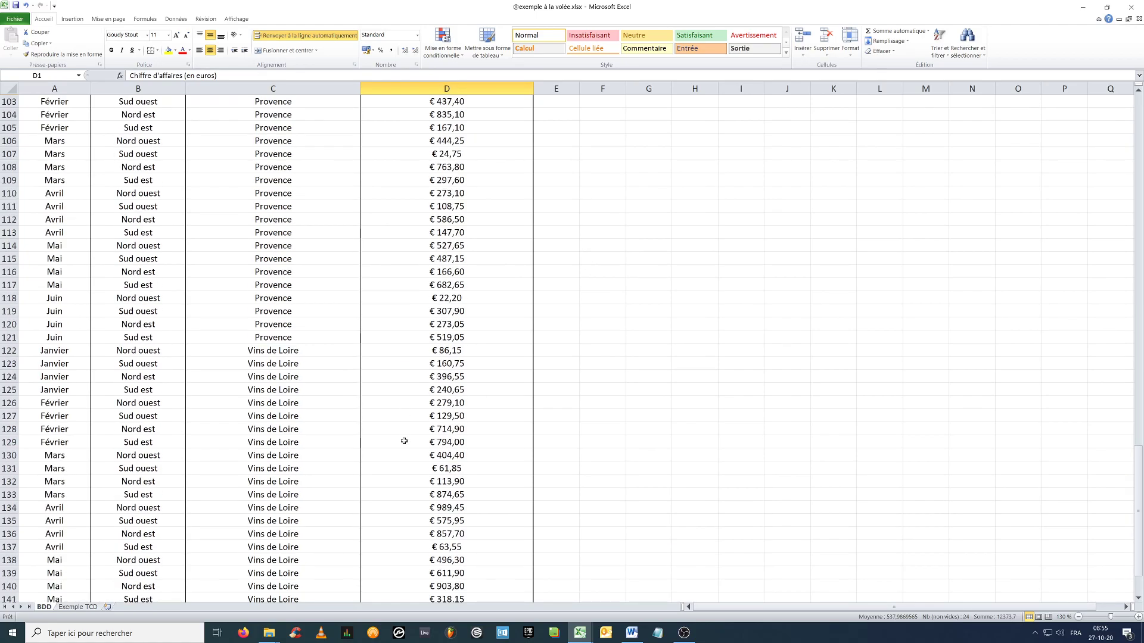
pyautogui.scroll(20, 403, 442)
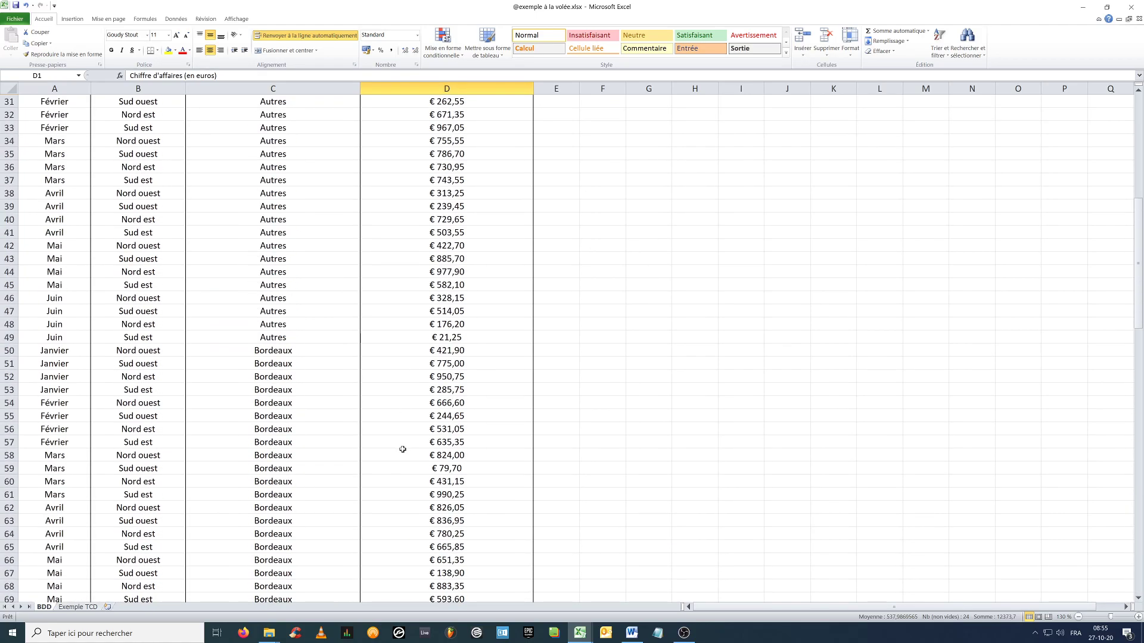
pyautogui.scroll(3, 402, 453)
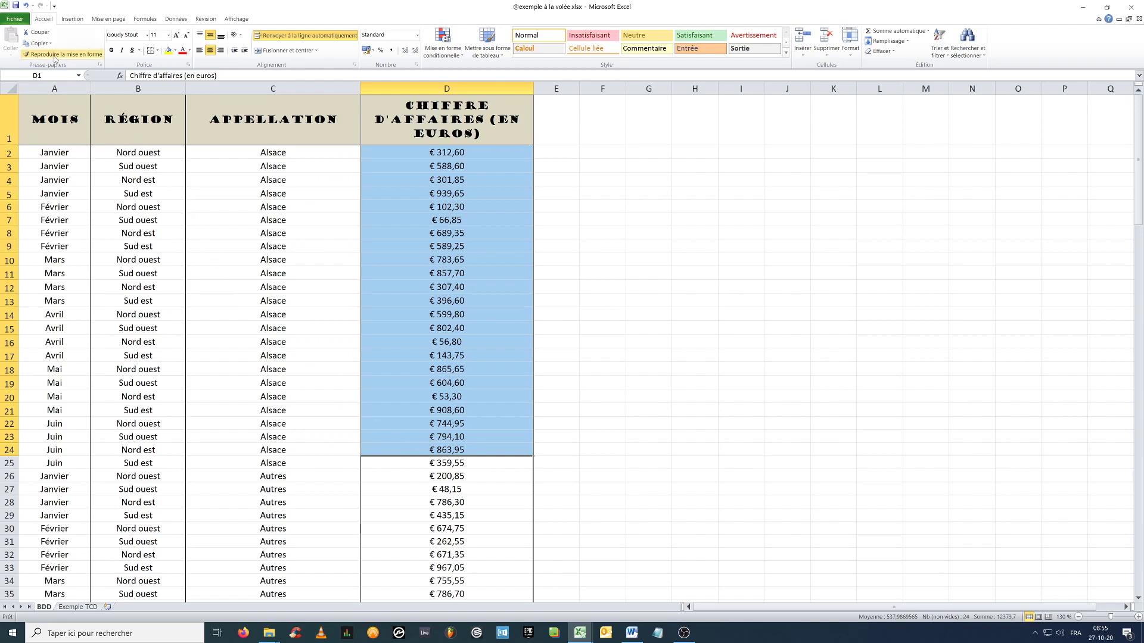
# Step: Start a new pivot table on the Exemple TCD sheet, located at cell B3
pyautogui.click(72, 20)
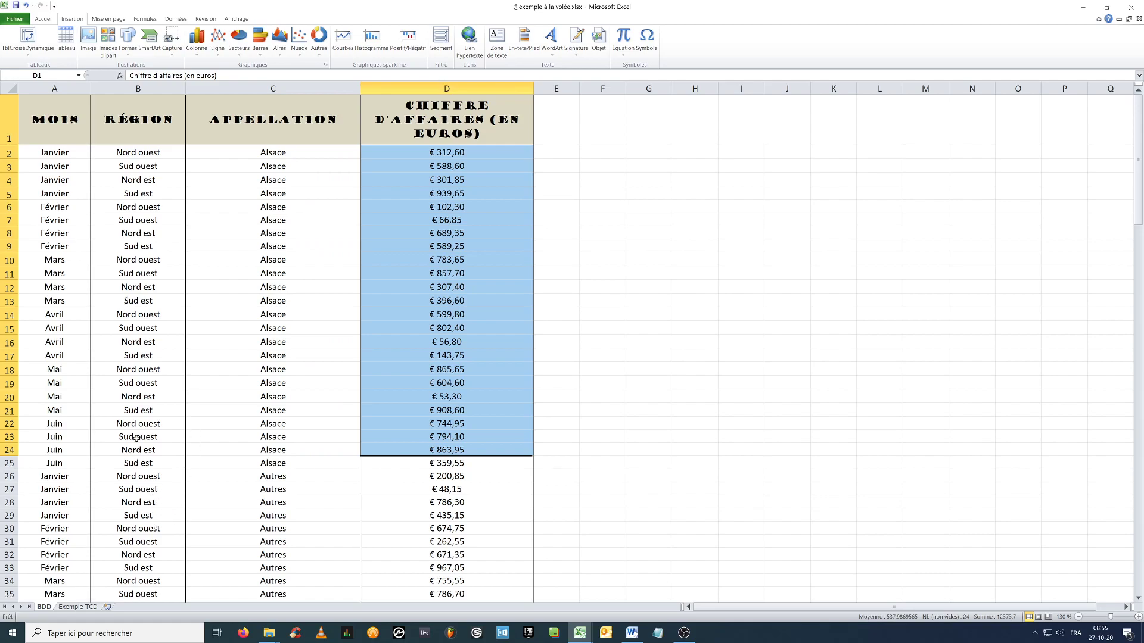
pyautogui.click(76, 607)
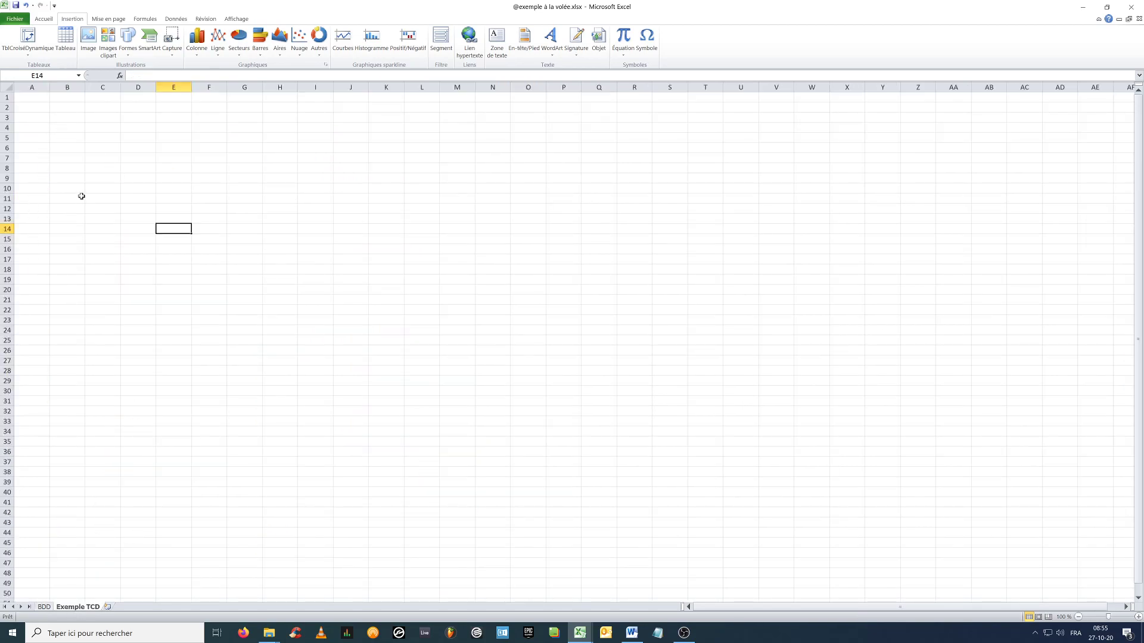
pyautogui.click(63, 116)
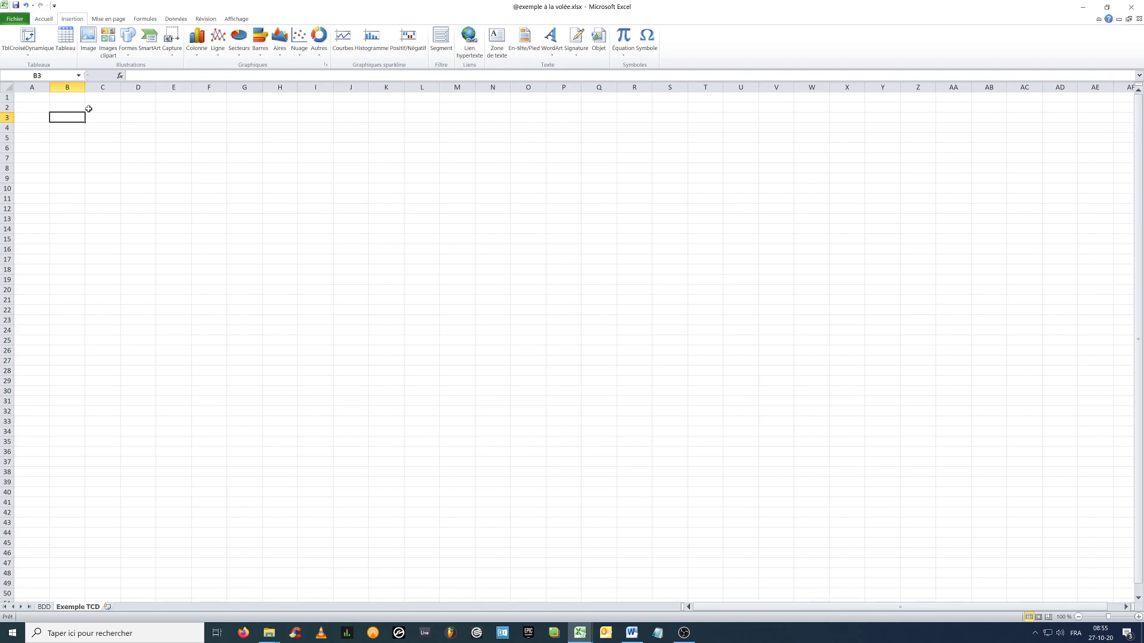
pyautogui.click(1039, 157)
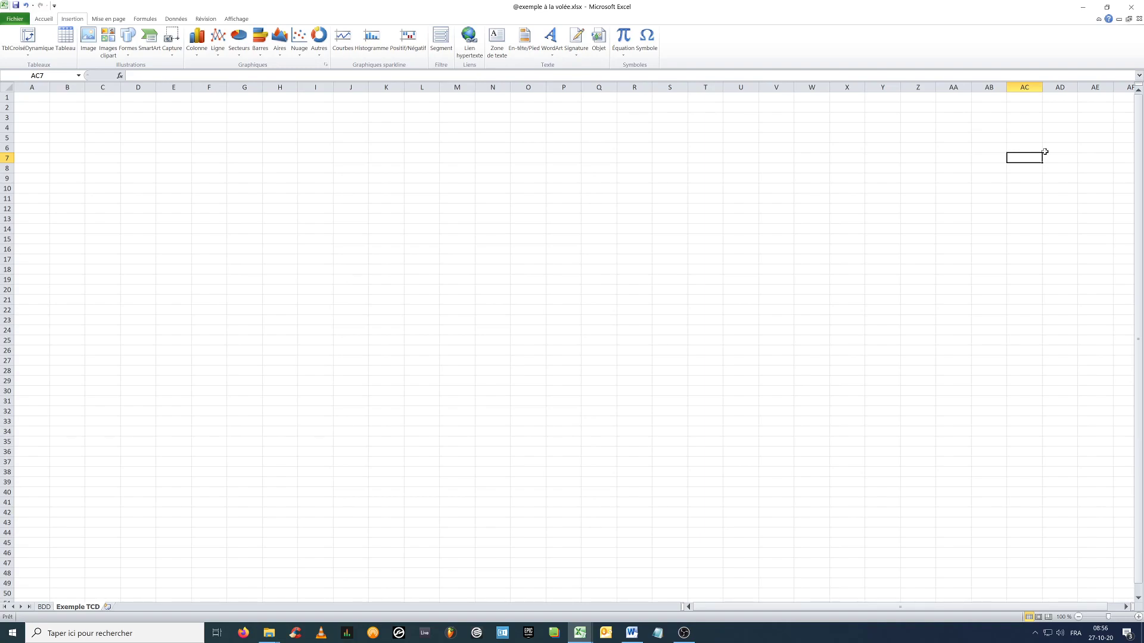
pyautogui.click(63, 118)
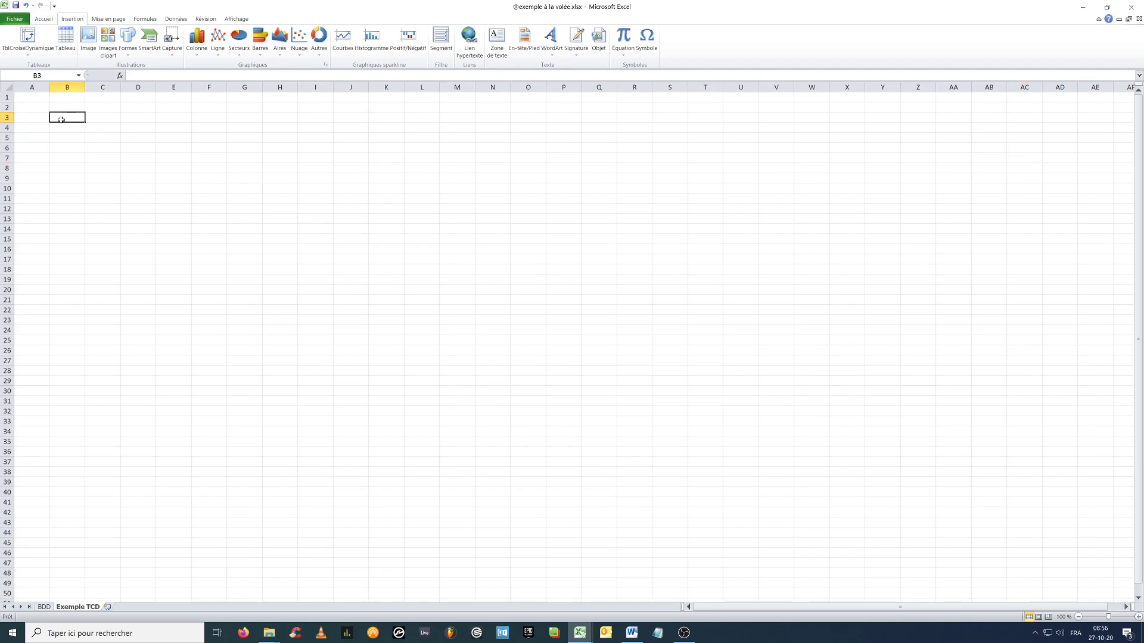
pyautogui.click(30, 58)
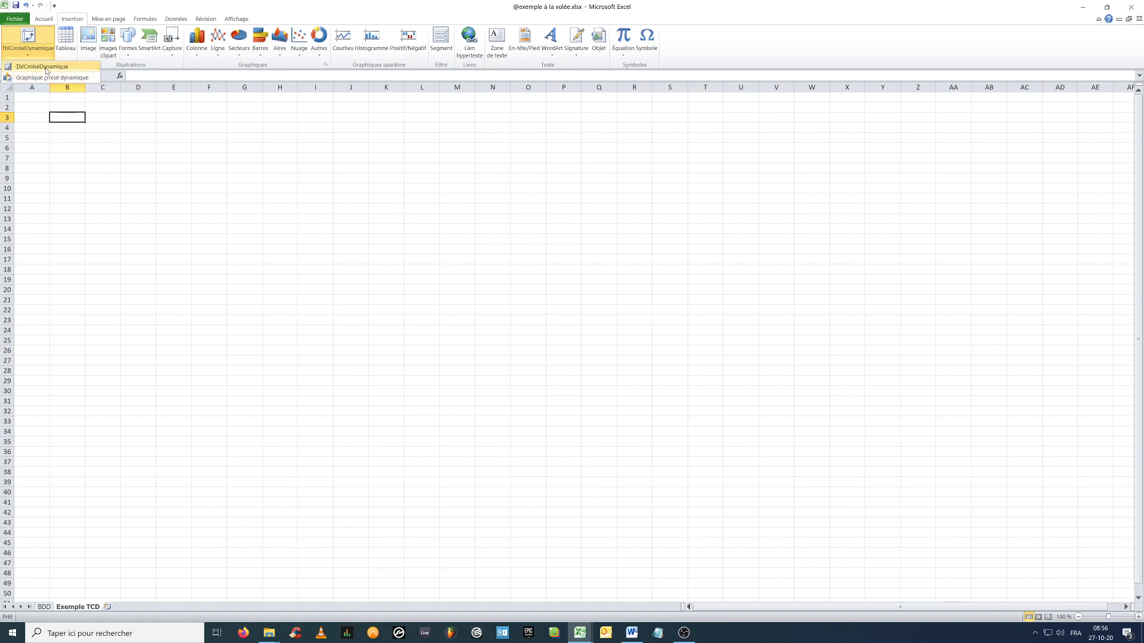
pyautogui.click(46, 70)
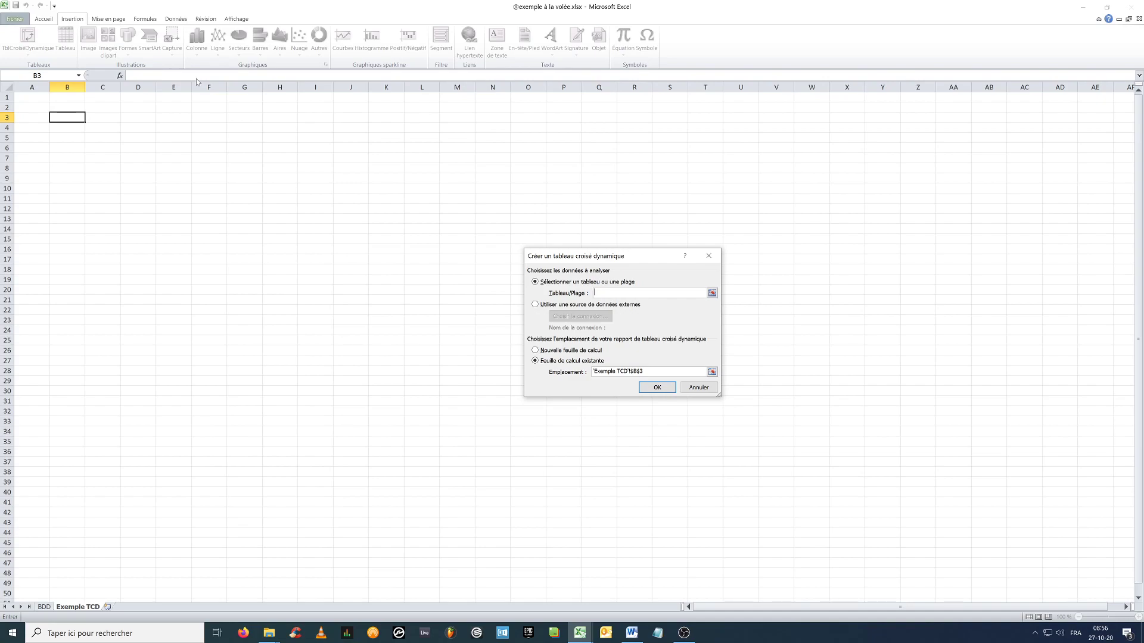
pyautogui.moveTo(597, 261); pyautogui.dragTo(391, 239)
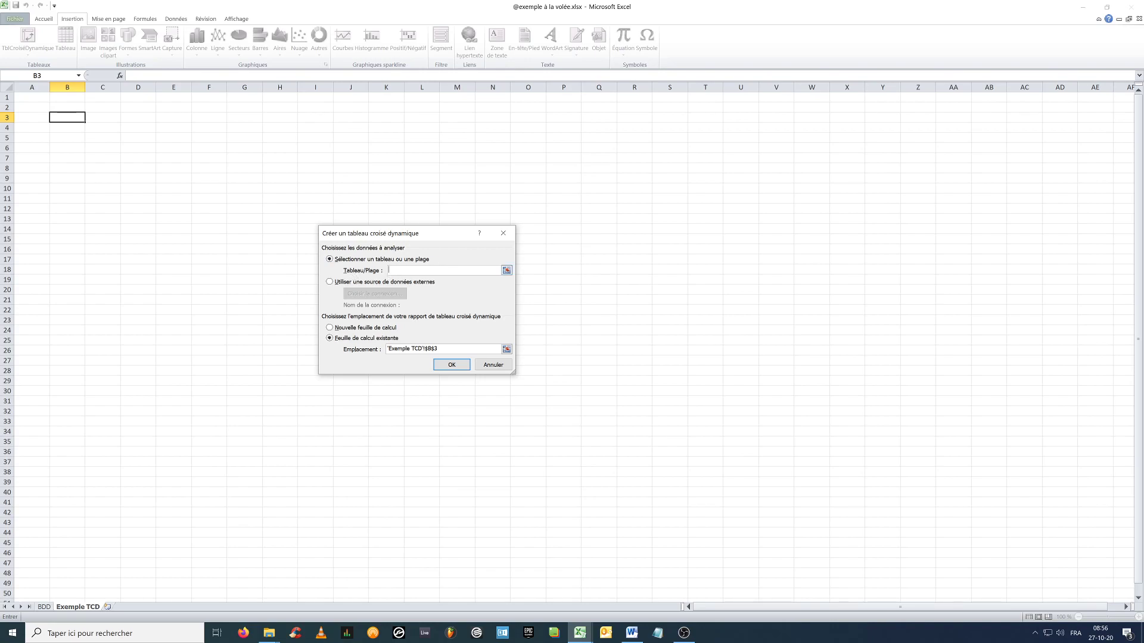
# Step: Set the pivot table's source range to BDD!$A$1:$D$145 and create the table
pyautogui.click(44, 607)
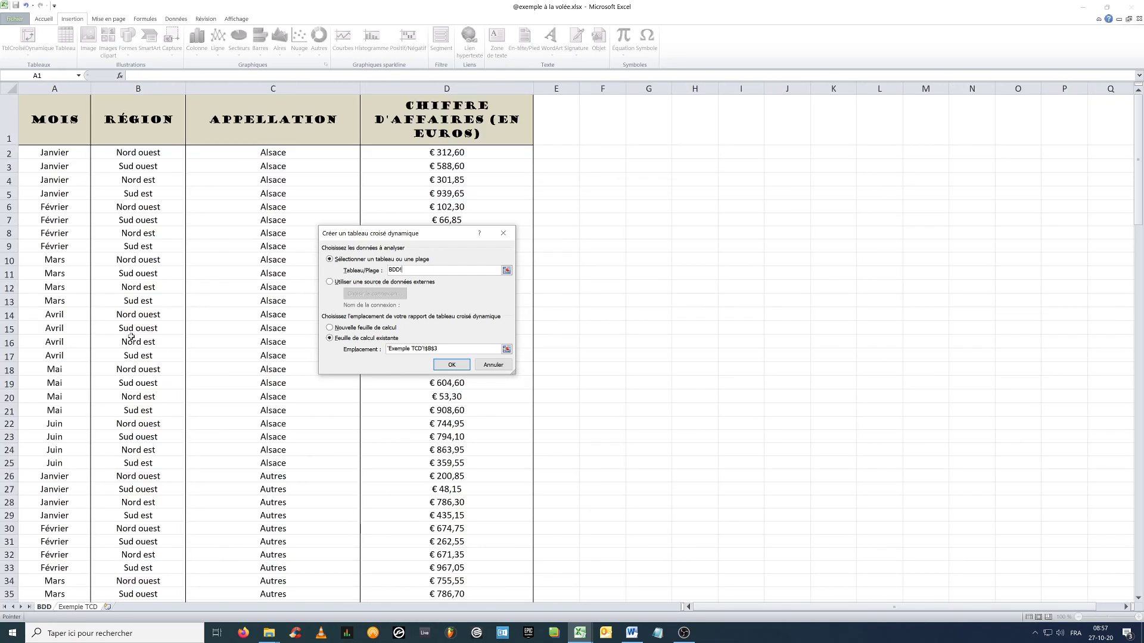
pyautogui.click(224, 352)
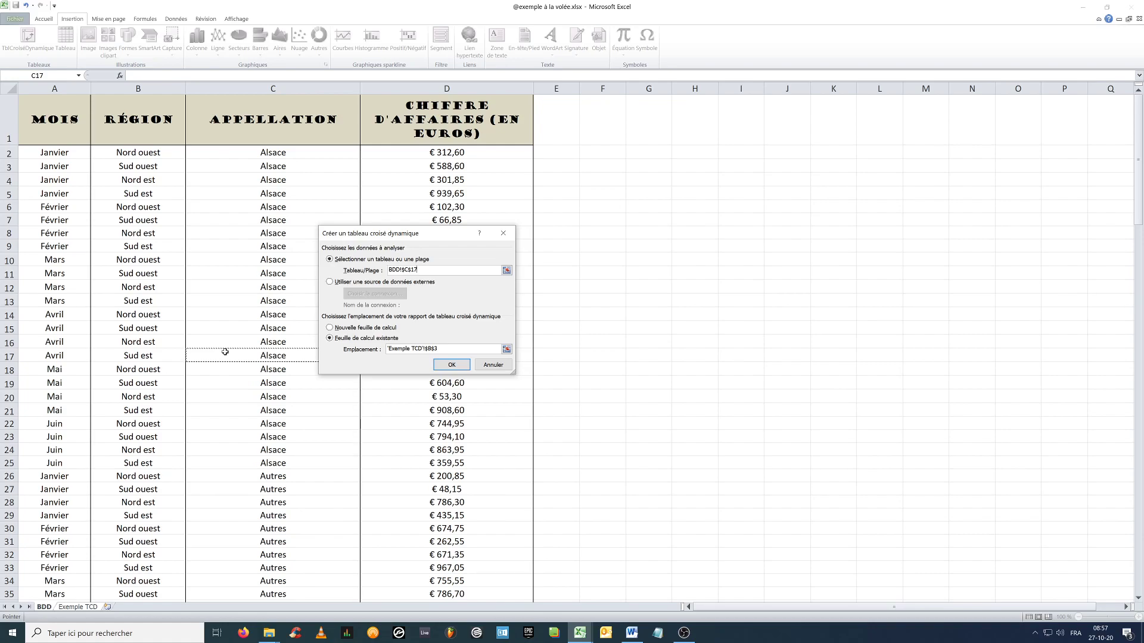
pyautogui.hotkey('ctrl', 'a')
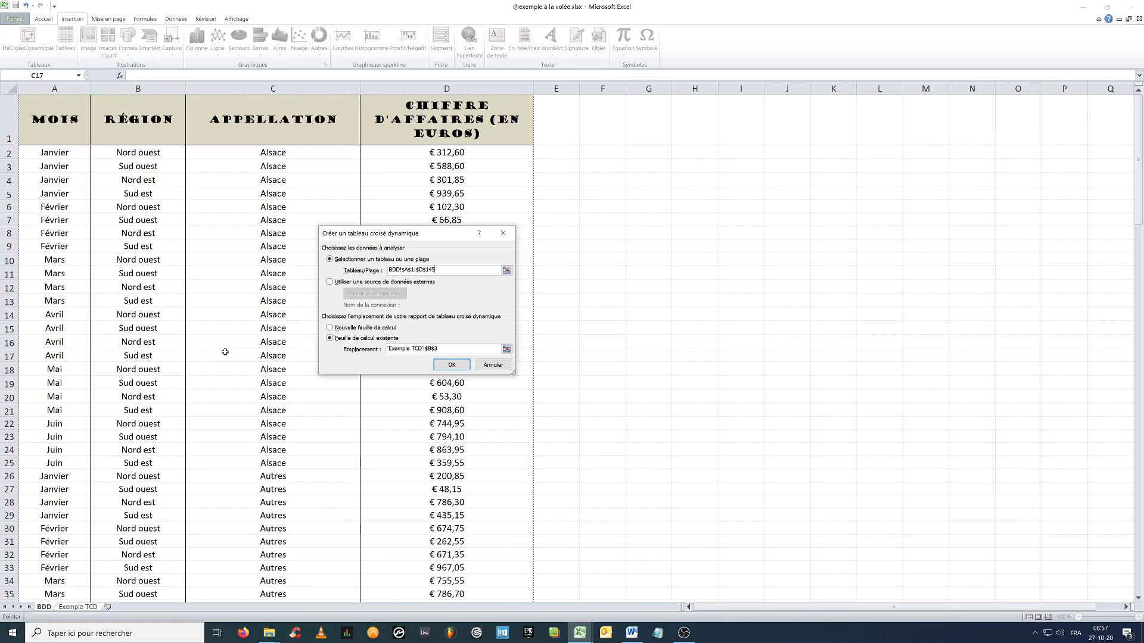
pyautogui.moveTo(54, 119); pyautogui.dragTo(439, 570)
pyautogui.scroll(3, 269, 383)
pyautogui.scroll(20, 269, 383)
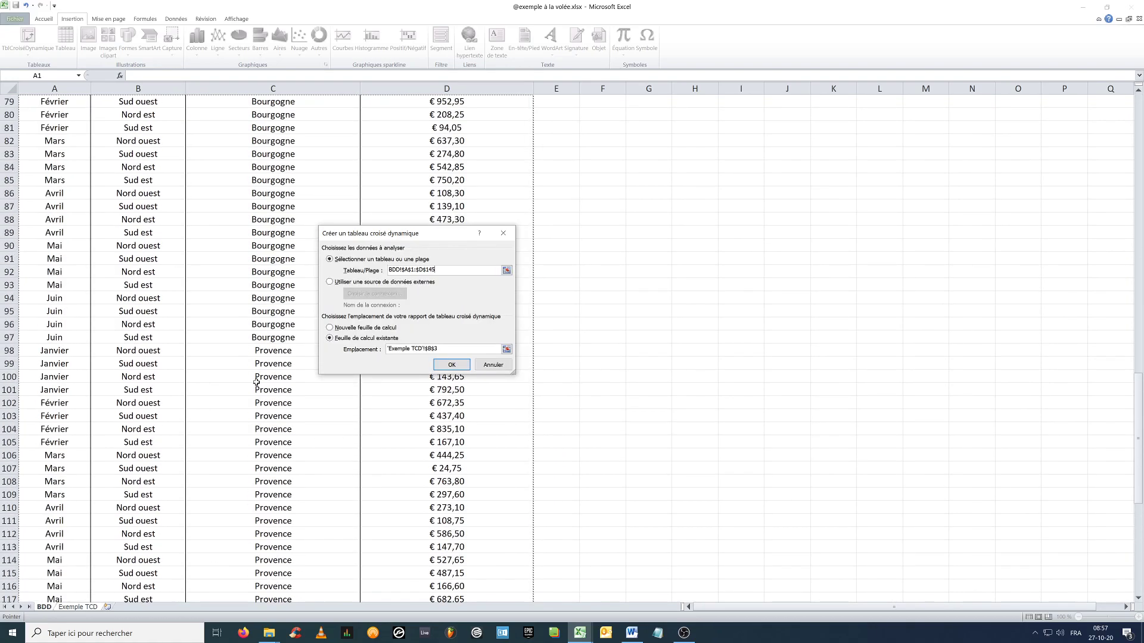
pyautogui.scroll(4, 258, 384)
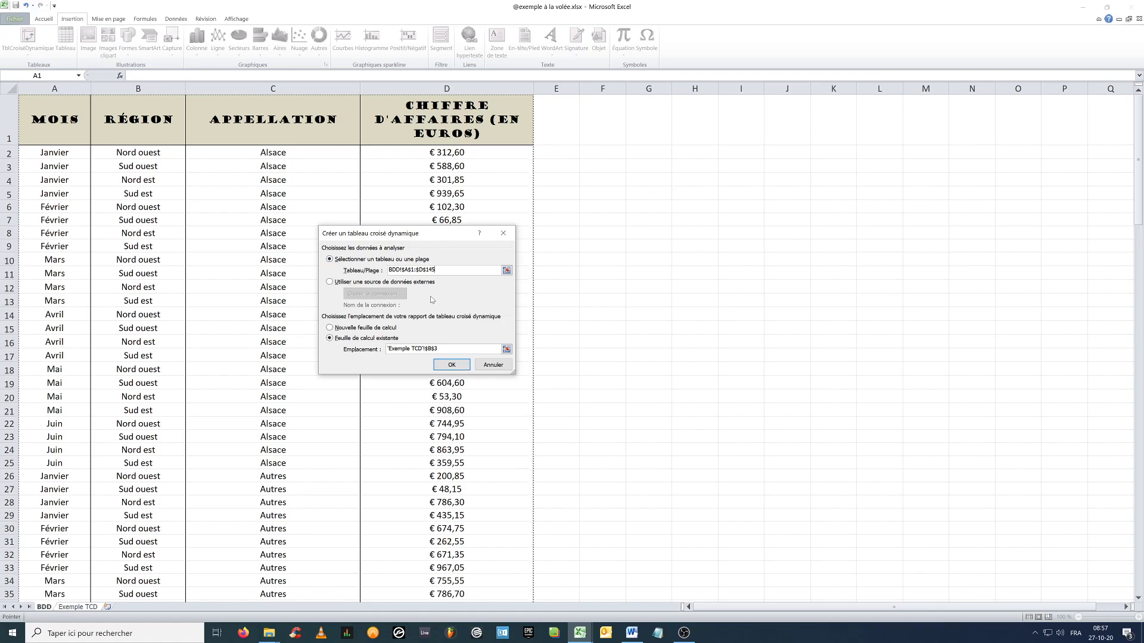
pyautogui.moveTo(417, 239); pyautogui.dragTo(410, 209)
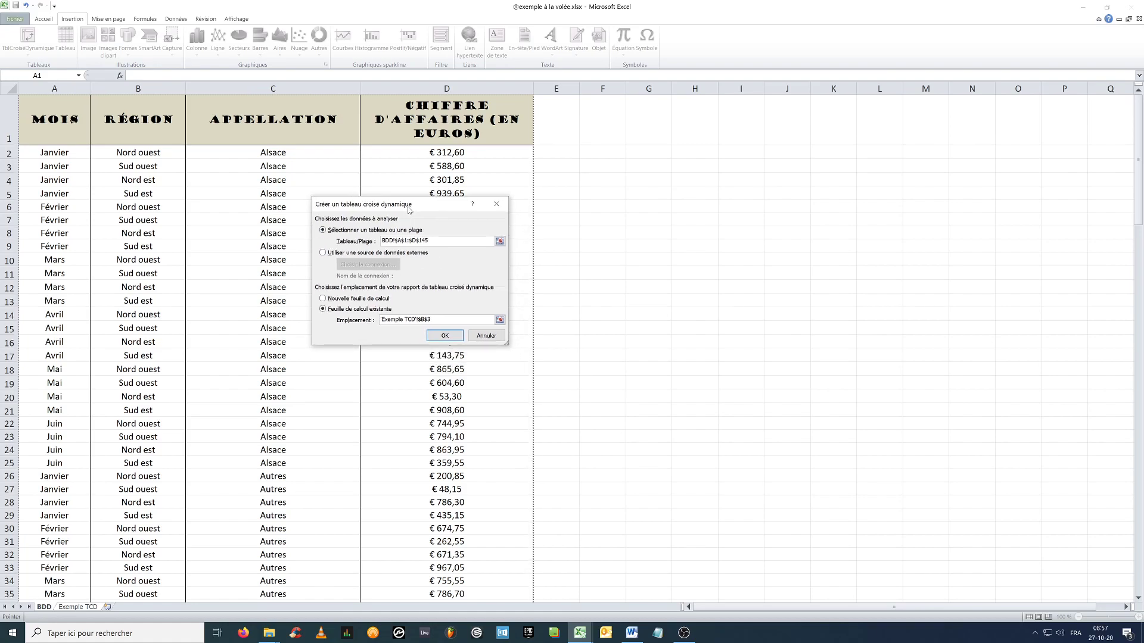
pyautogui.click(442, 336)
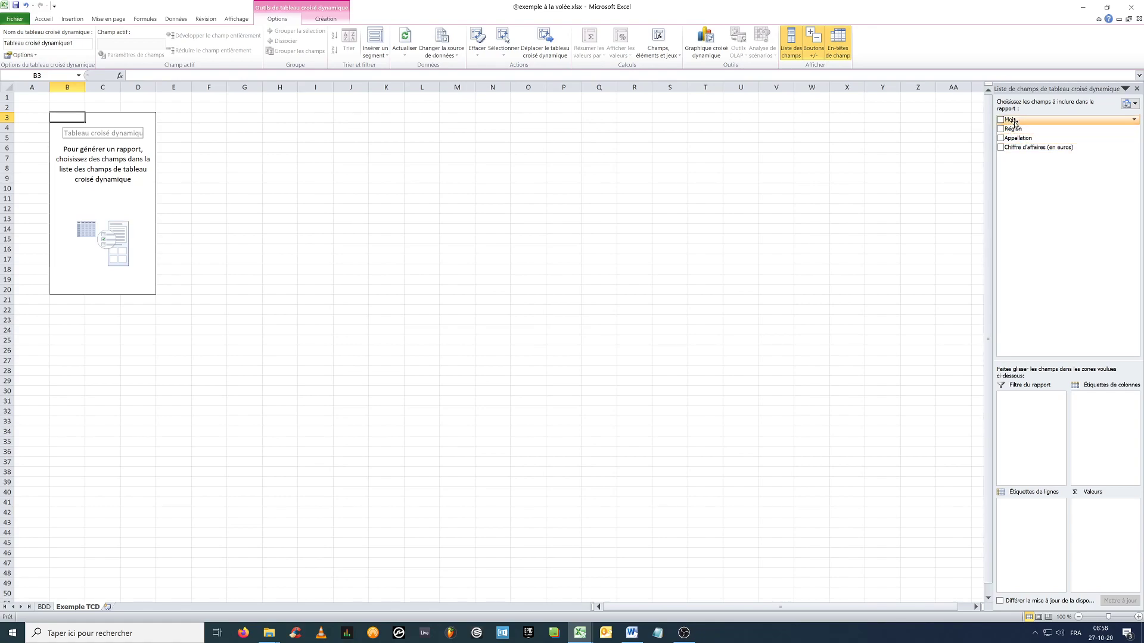
# Step: Compare the pivot field list with the BDD sheet's column headers and review the sales rows by appellation
pyautogui.click(47, 606)
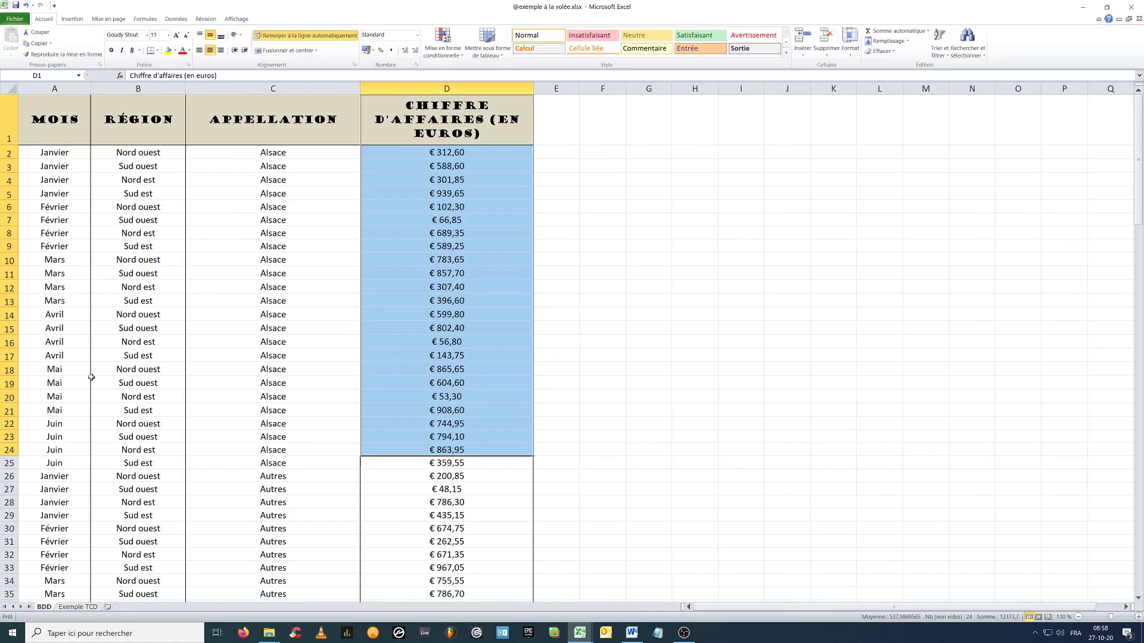
pyautogui.moveTo(65, 110); pyautogui.dragTo(447, 119)
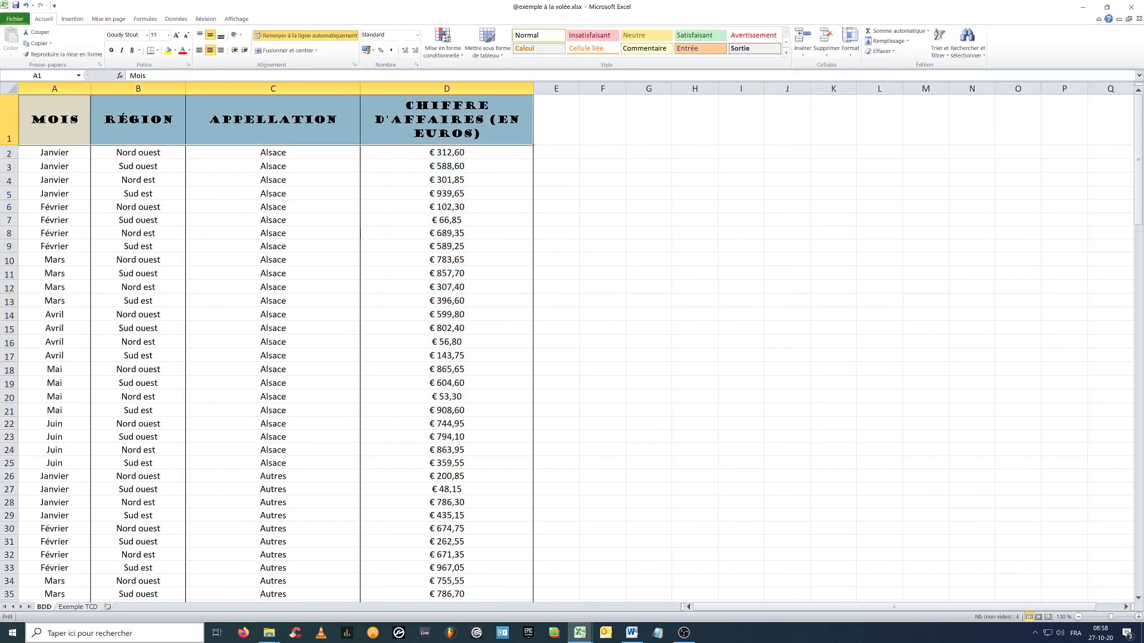
pyautogui.click(78, 606)
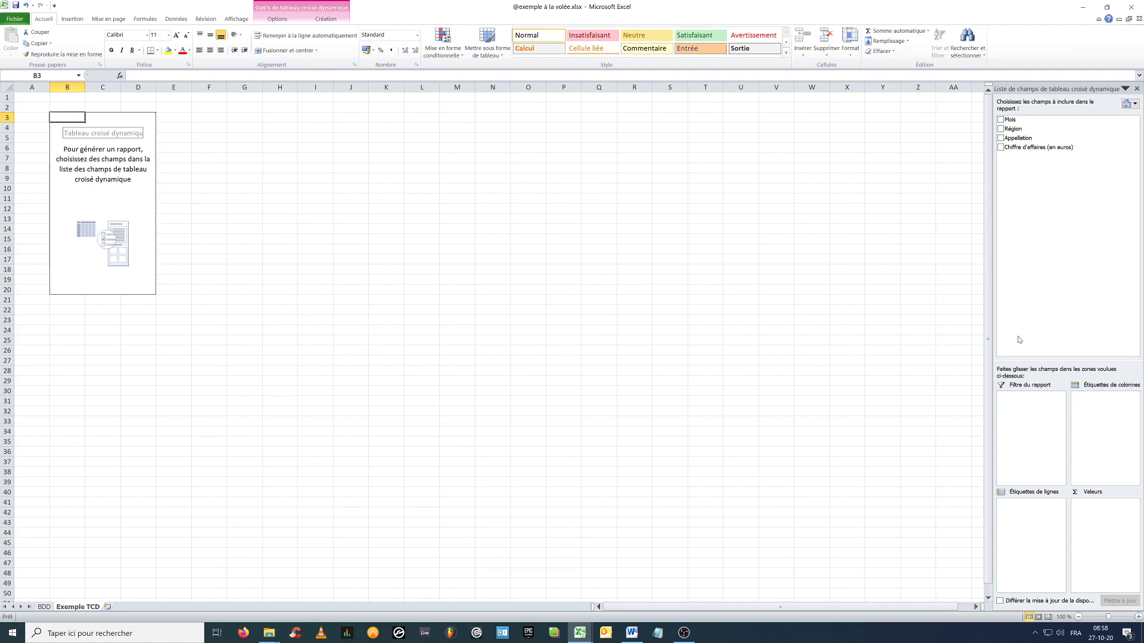
pyautogui.click(44, 607)
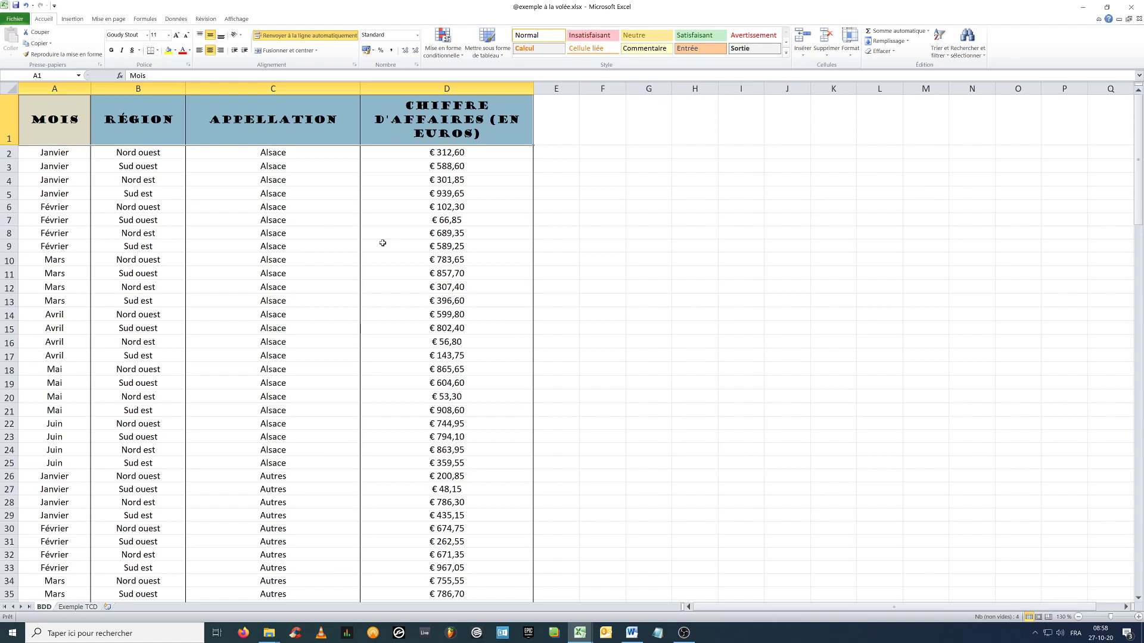
pyautogui.scroll(-1, 296, 205)
pyautogui.scroll(1, 297, 213)
pyautogui.scroll(-15, 309, 238)
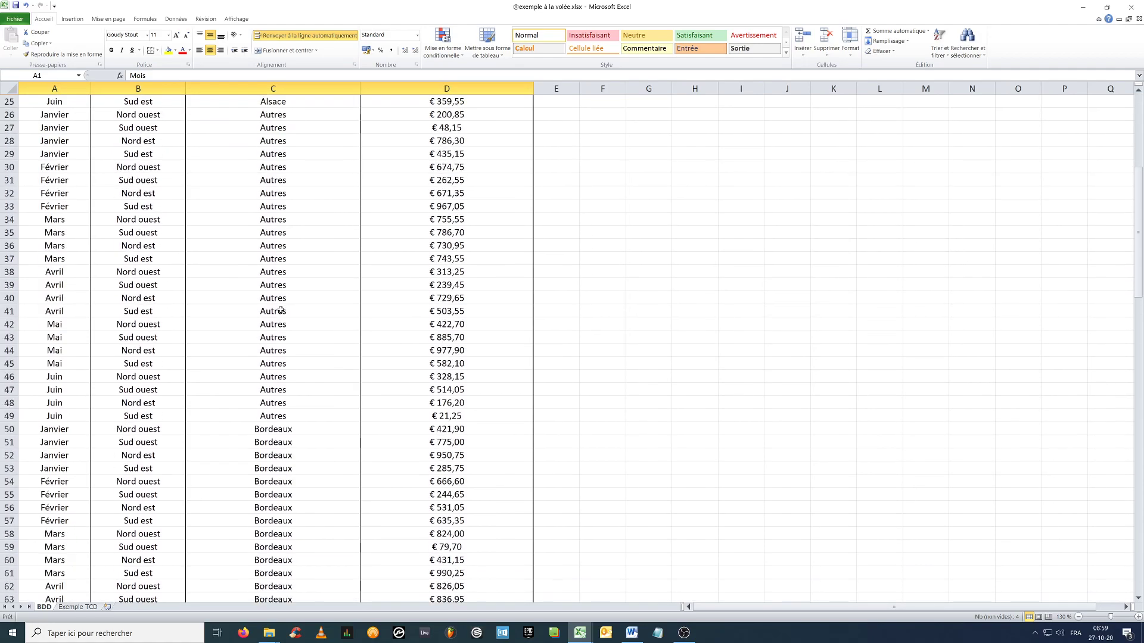
pyautogui.scroll(-20, 285, 320)
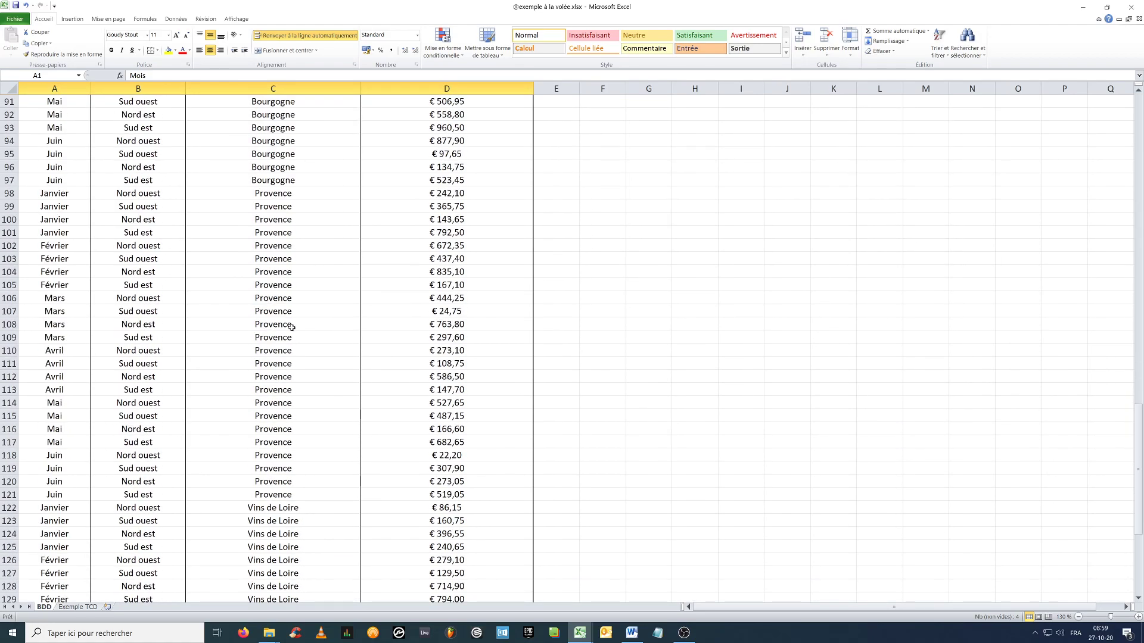
pyautogui.scroll(-5, 295, 335)
pyautogui.scroll(17, 296, 335)
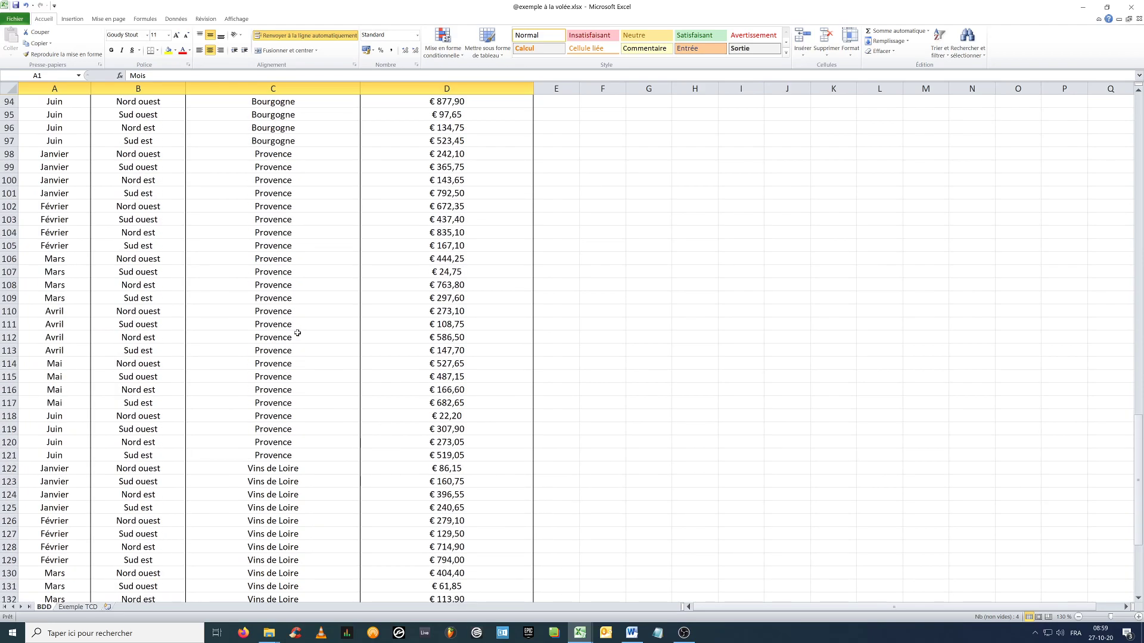
pyautogui.scroll(20, 296, 335)
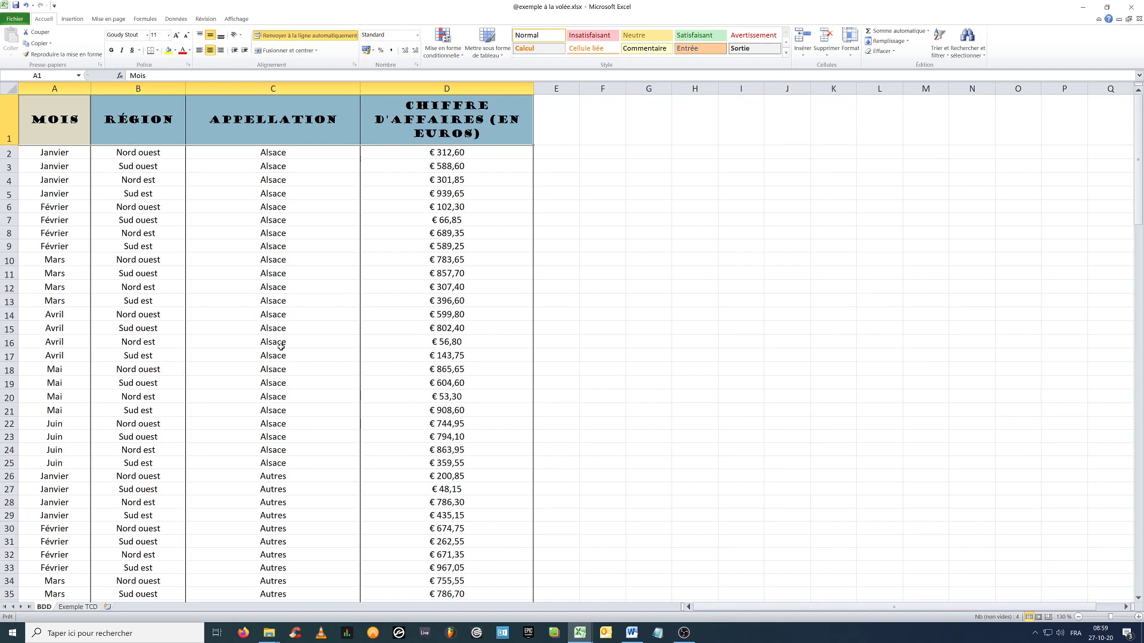
# Step: On Exemple TCD, add Chiffre d'affaires (en euros) to the pivot table's values and Appellation to its row labels
pyautogui.click(82, 608)
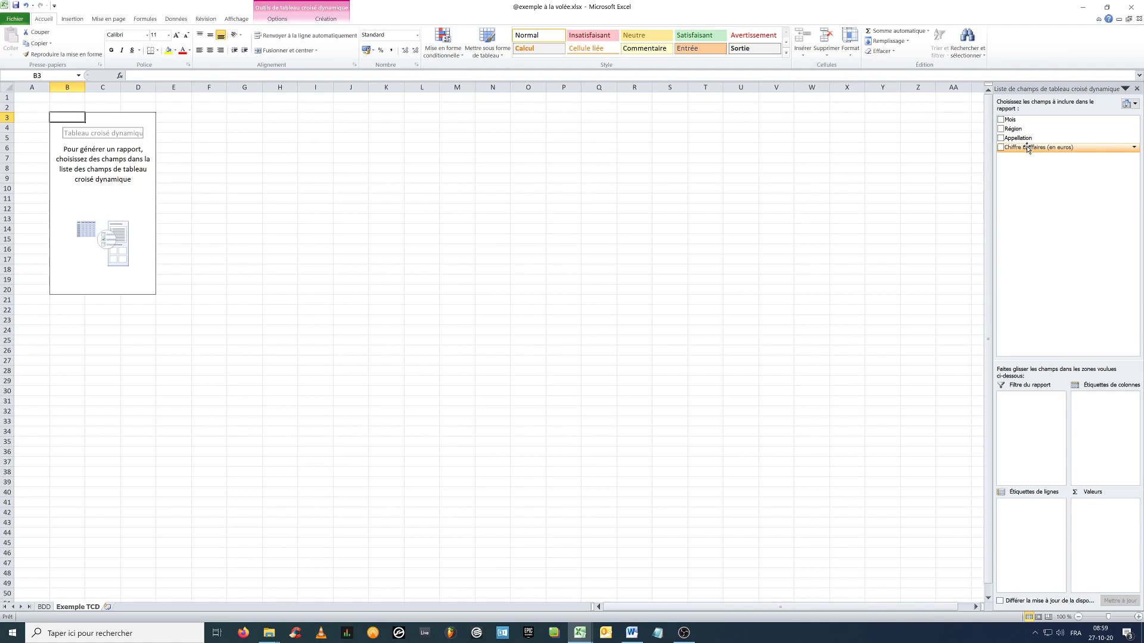
pyautogui.moveTo(1027, 149); pyautogui.dragTo(1095, 508)
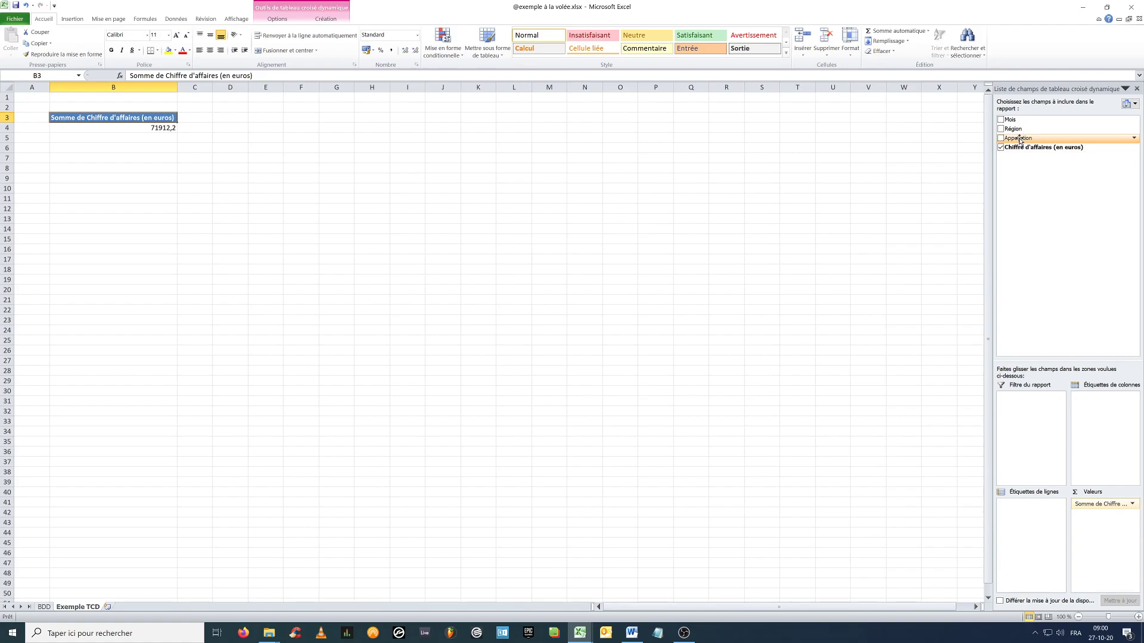
pyautogui.moveTo(1019, 140); pyautogui.dragTo(1031, 516)
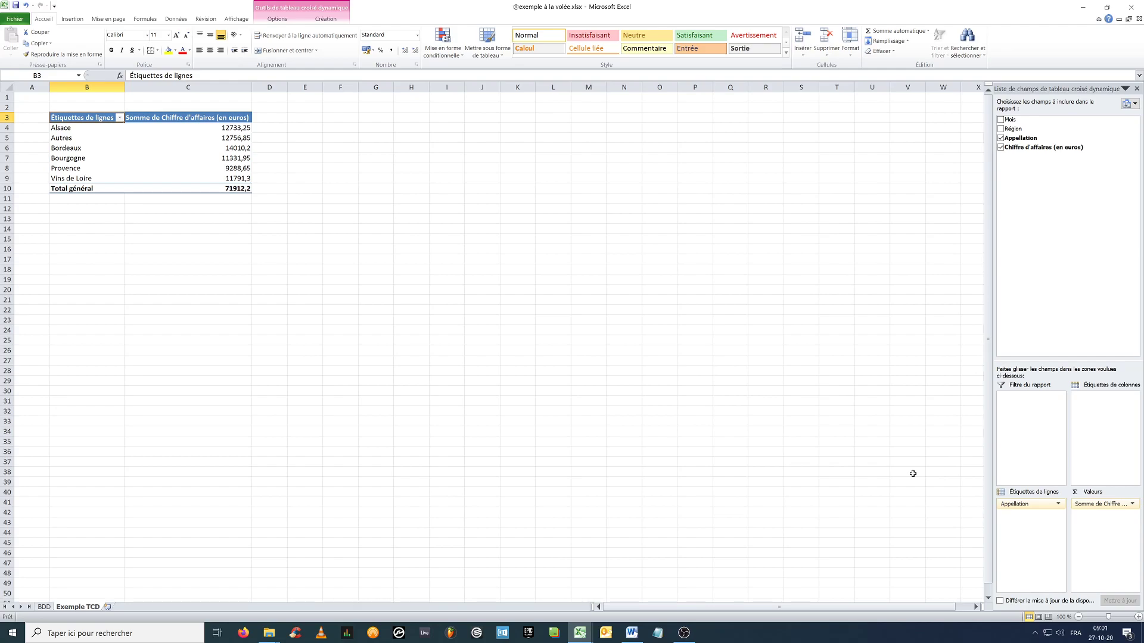
# Step: Review each row label of the pivot table, from Alsace down to Total général
pyautogui.click(69, 128)
pyautogui.click(71, 140)
pyautogui.click(72, 149)
pyautogui.click(73, 159)
pyautogui.click(75, 169)
pyautogui.click(76, 180)
pyautogui.click(80, 190)
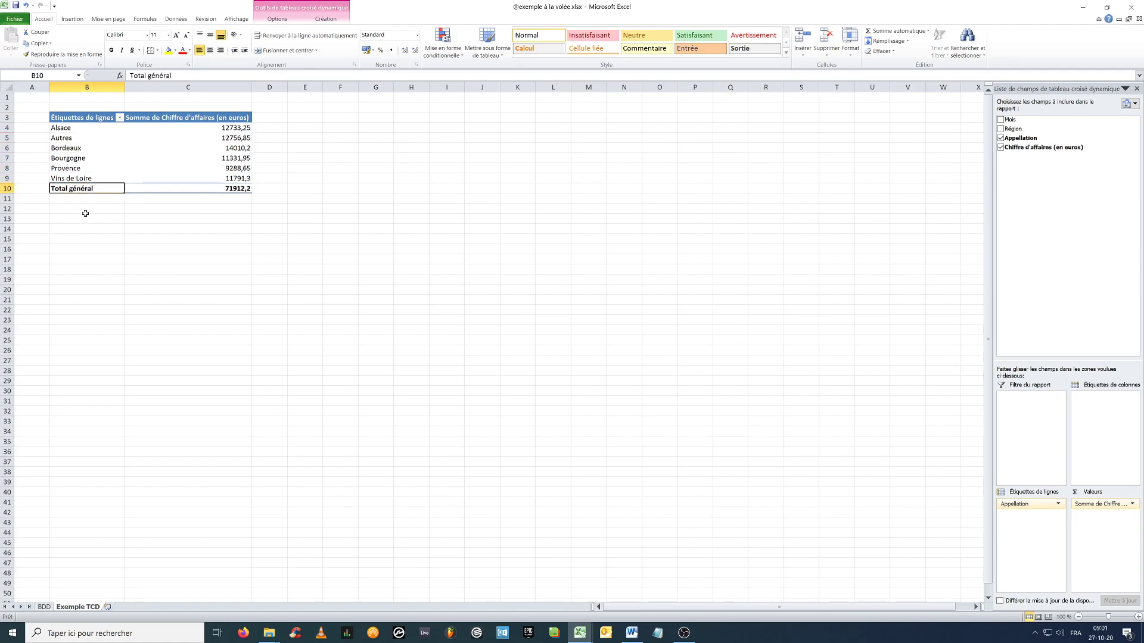
# Step: Review the revenue values for each appellation, the Total général value and the row labels from Alsace to Vins de Loire
pyautogui.click(231, 128)
pyautogui.moveTo(231, 129); pyautogui.dragTo(230, 178)
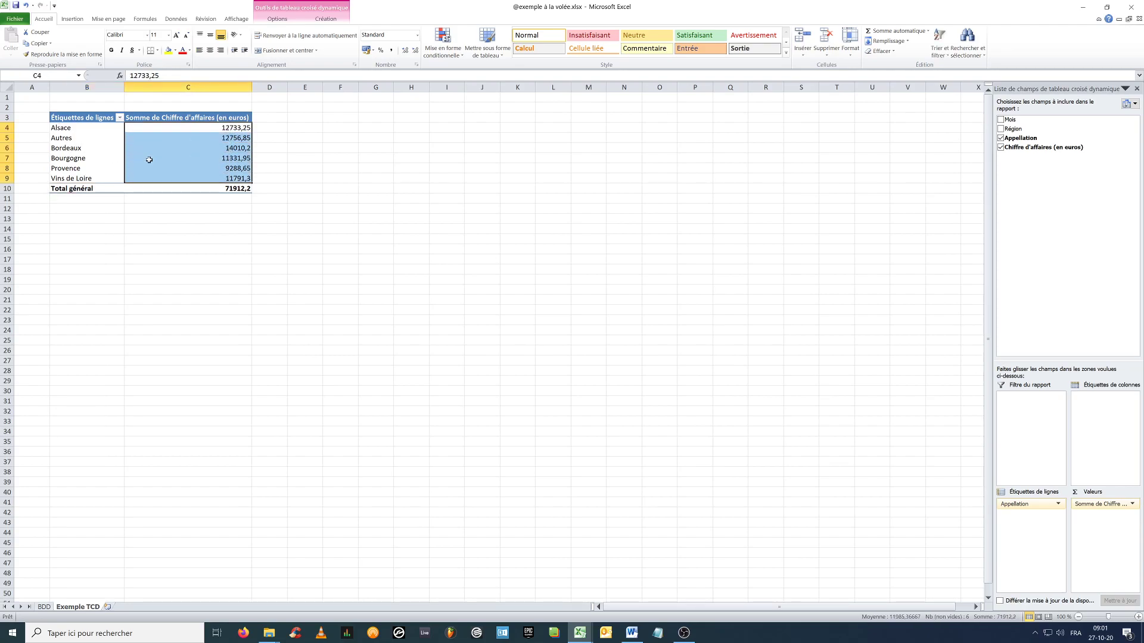
pyautogui.click(226, 190)
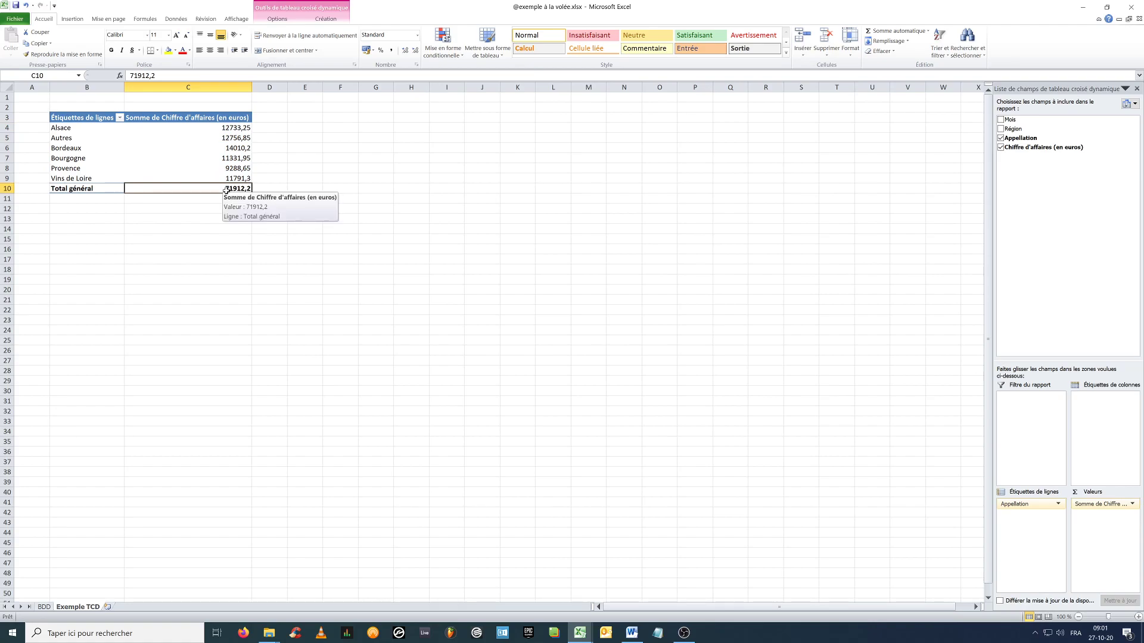
pyautogui.click(77, 128)
pyautogui.click(73, 140)
pyautogui.click(75, 149)
pyautogui.click(74, 159)
pyautogui.click(74, 169)
pyautogui.click(75, 179)
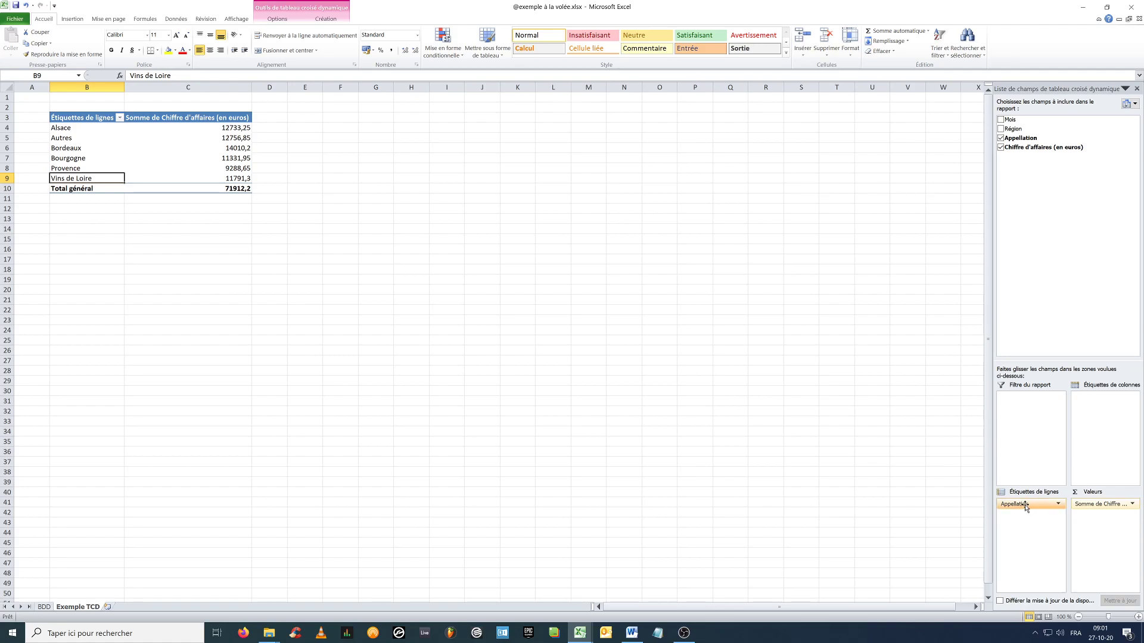
# Step: Try Appellation as the pivot table's column labels, and return it to the row labels
pyautogui.moveTo(1025, 506); pyautogui.dragTo(1023, 511)
pyautogui.moveTo(1024, 510); pyautogui.dragTo(1109, 430)
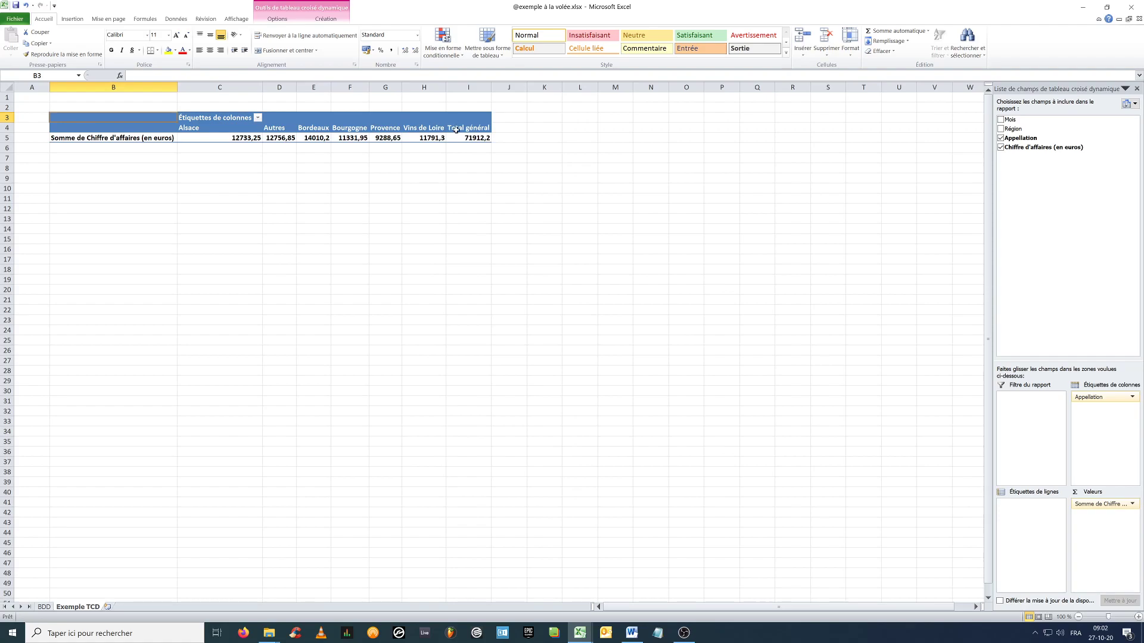
pyautogui.moveTo(1095, 397); pyautogui.dragTo(1032, 531)
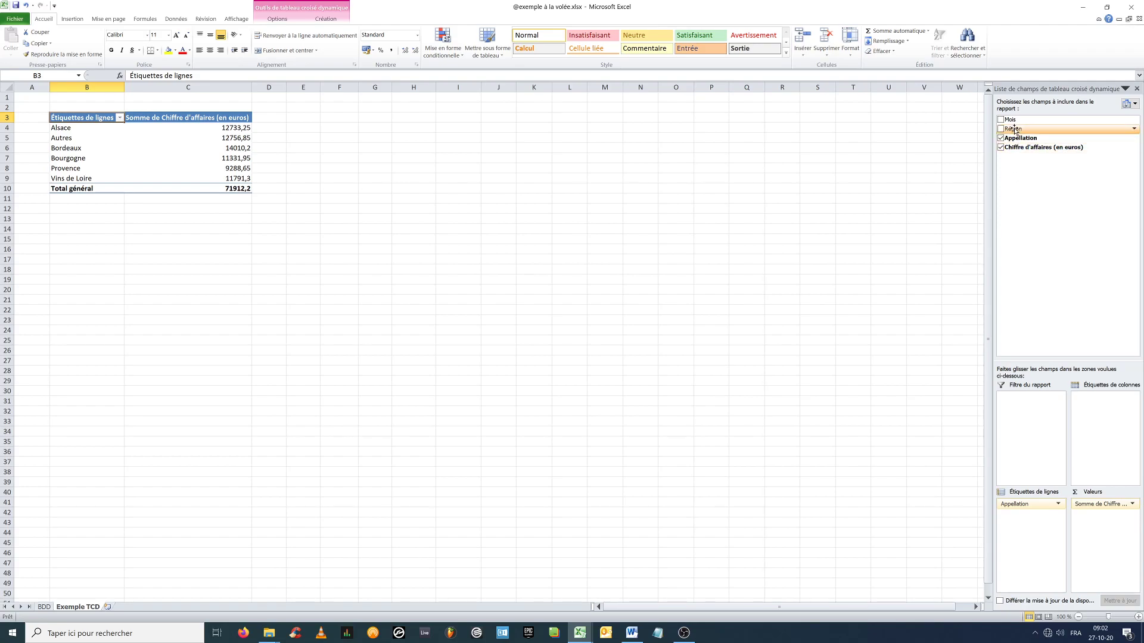
# Step: Add Région to the pivot table's column labels, keeping Appellation in the rows
pyautogui.moveTo(1014, 129); pyautogui.dragTo(1091, 414)
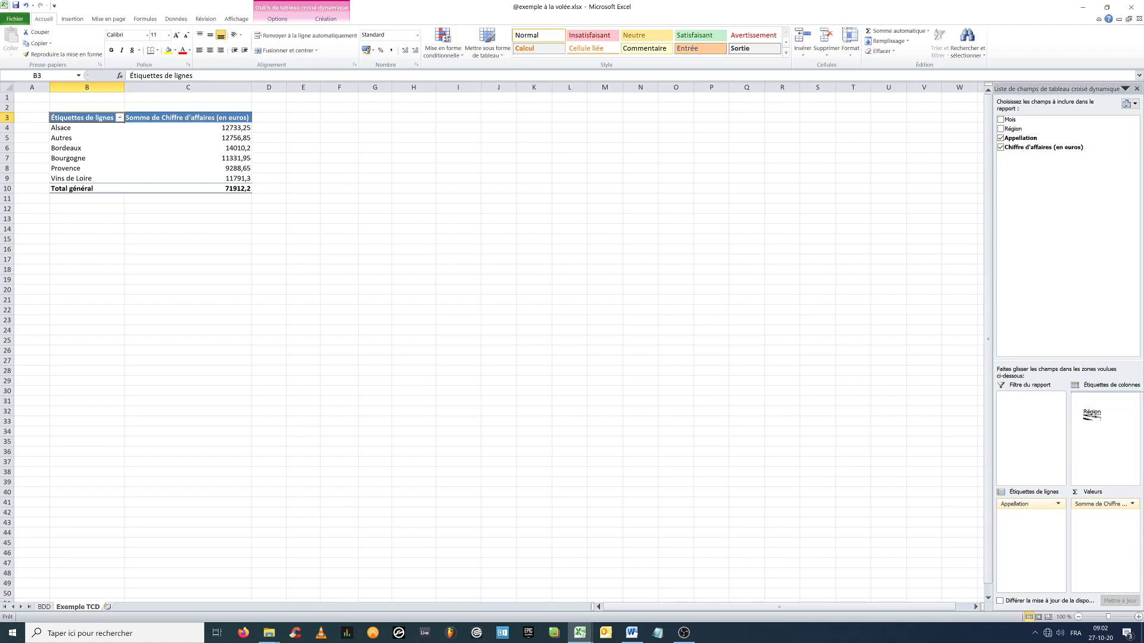
pyautogui.moveTo(1092, 415)
pyautogui.mouseDown()
pyautogui.moveTo(1060, 501)
pyautogui.moveTo(1020, 519)
pyautogui.moveTo(1098, 425)
pyautogui.mouseUp()
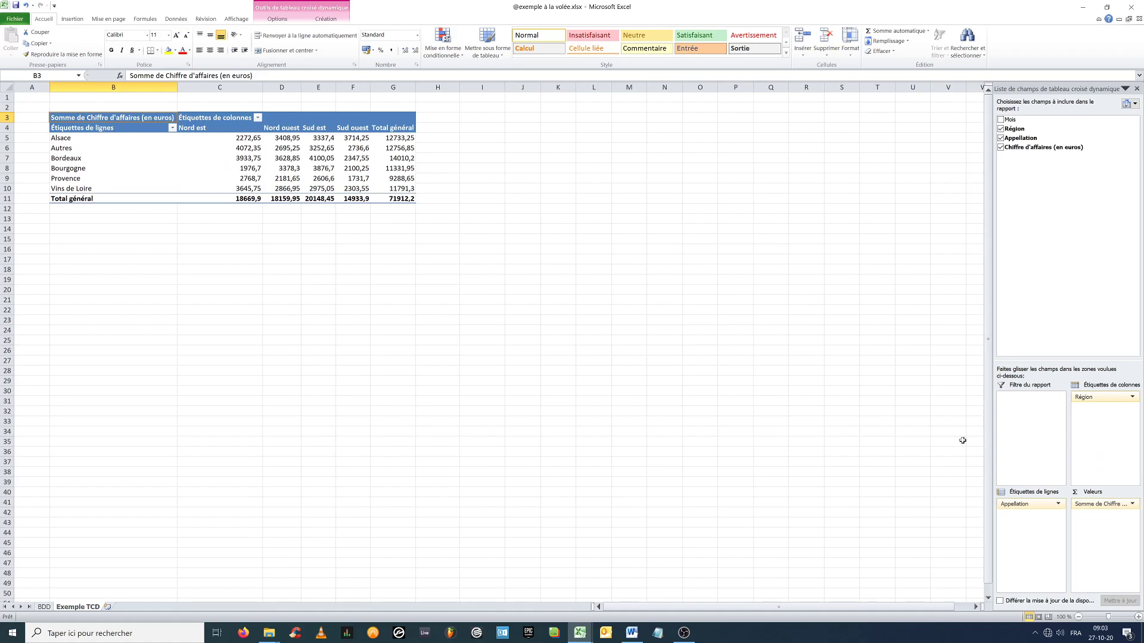
# Step: Examine the Bourgogne row and the Nord ouest column, reading that region's revenue by appellation and its total
pyautogui.click(58, 171)
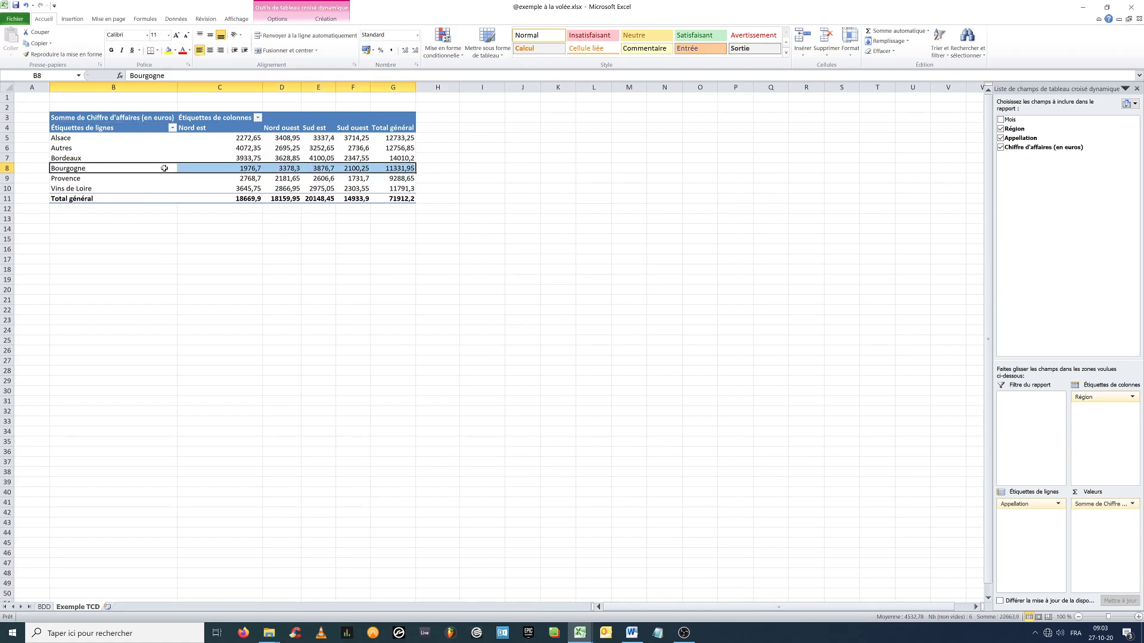
pyautogui.moveTo(278, 129); pyautogui.dragTo(281, 199)
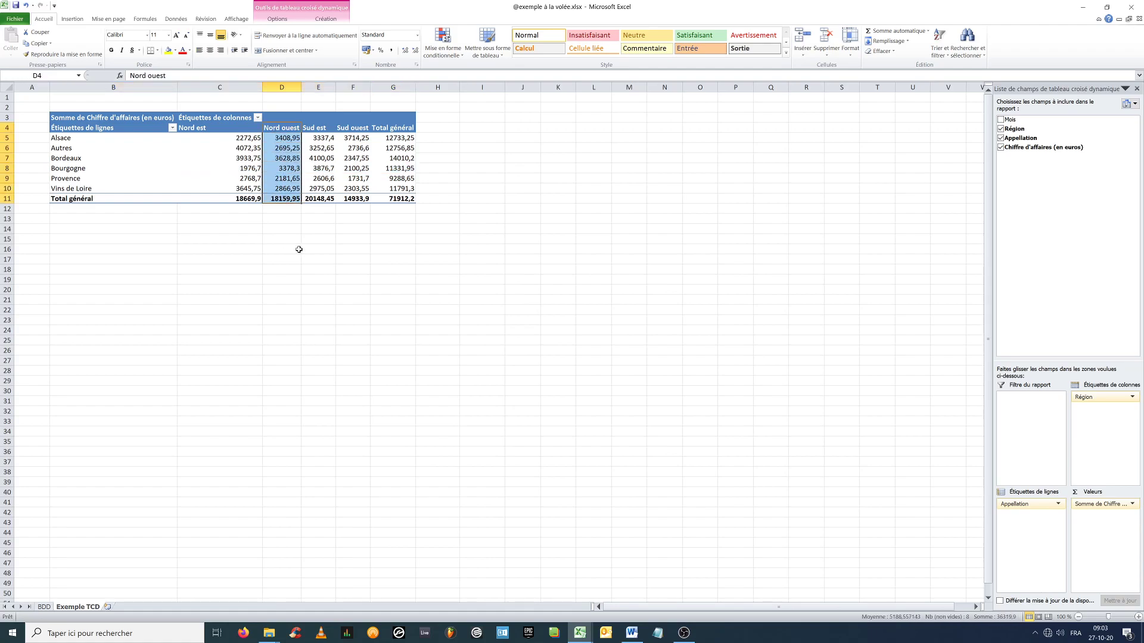
pyautogui.click(276, 236)
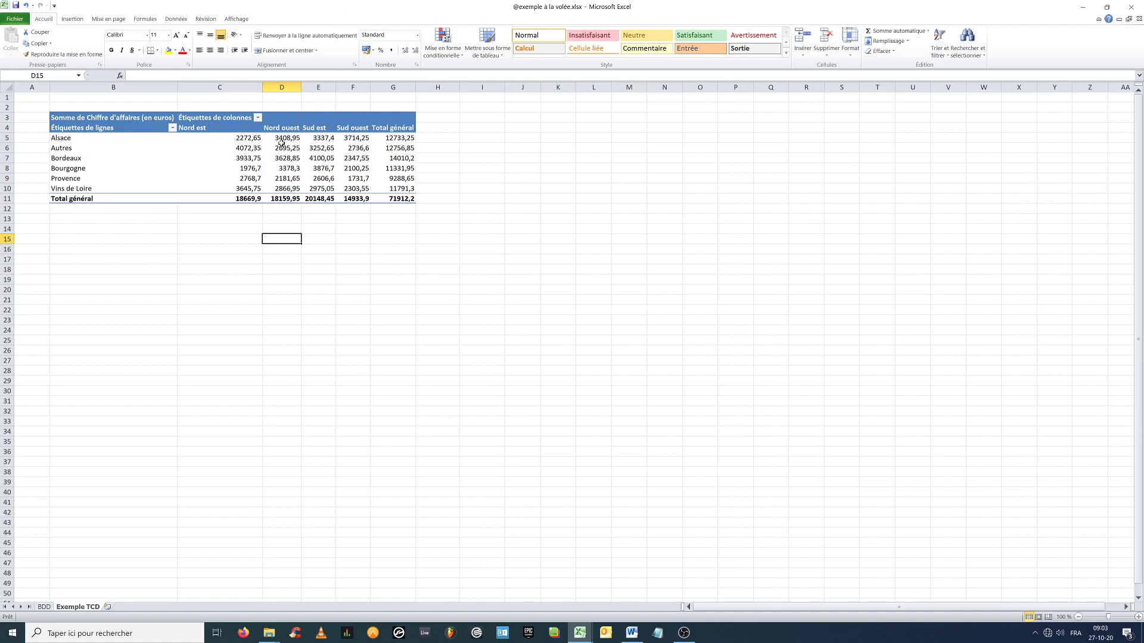
pyautogui.click(68, 141)
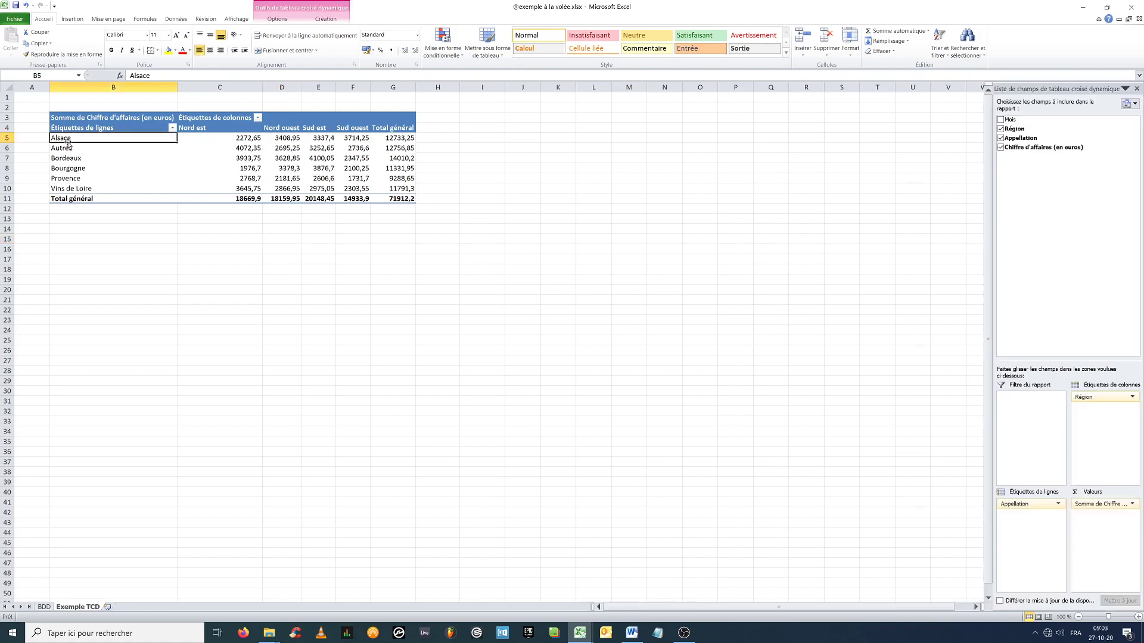
pyautogui.click(286, 140)
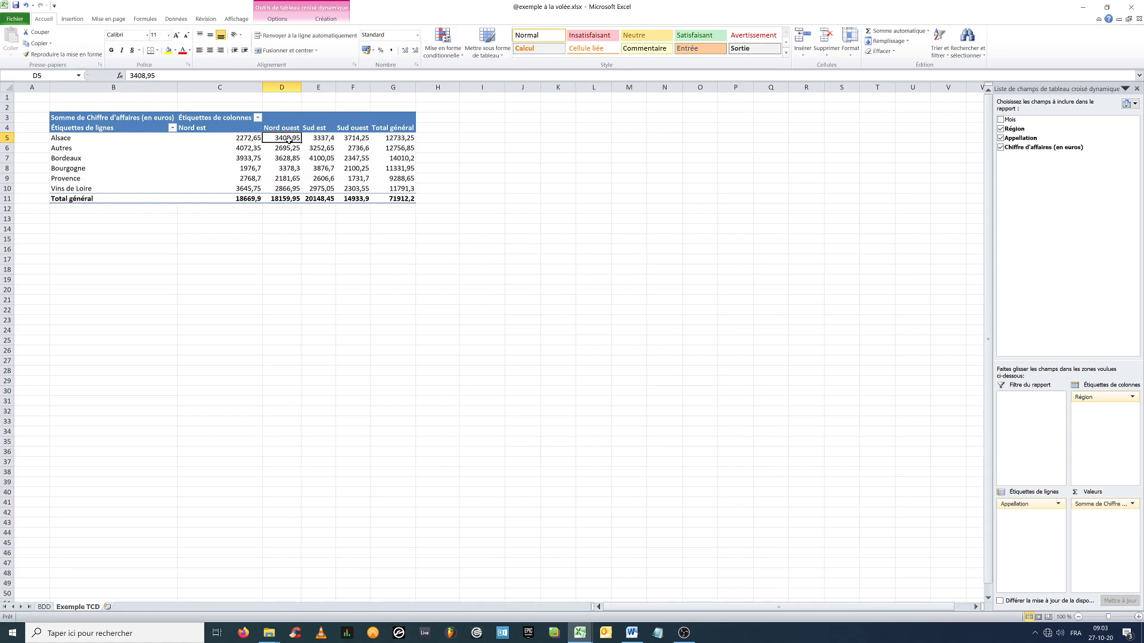
pyautogui.moveTo(286, 148)
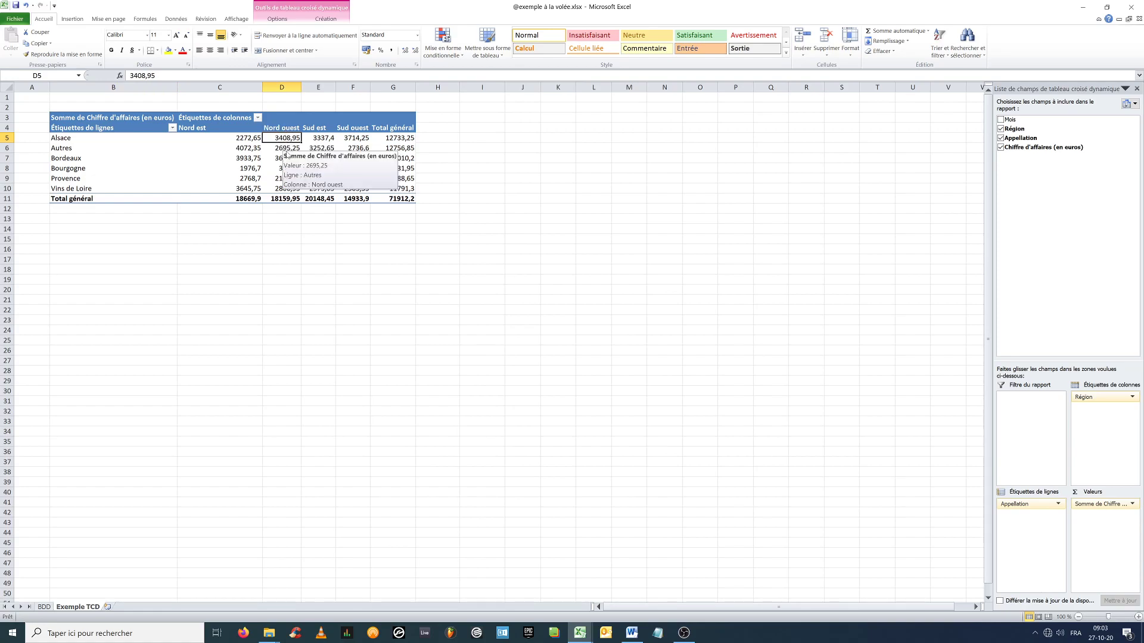
pyautogui.click(283, 149)
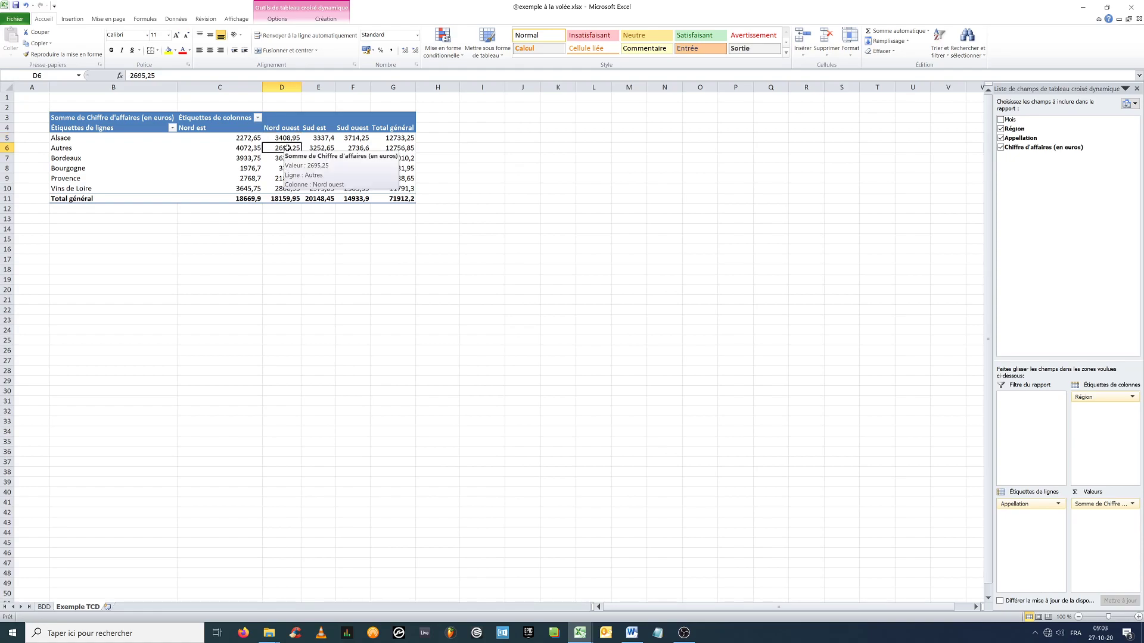
pyautogui.click(285, 160)
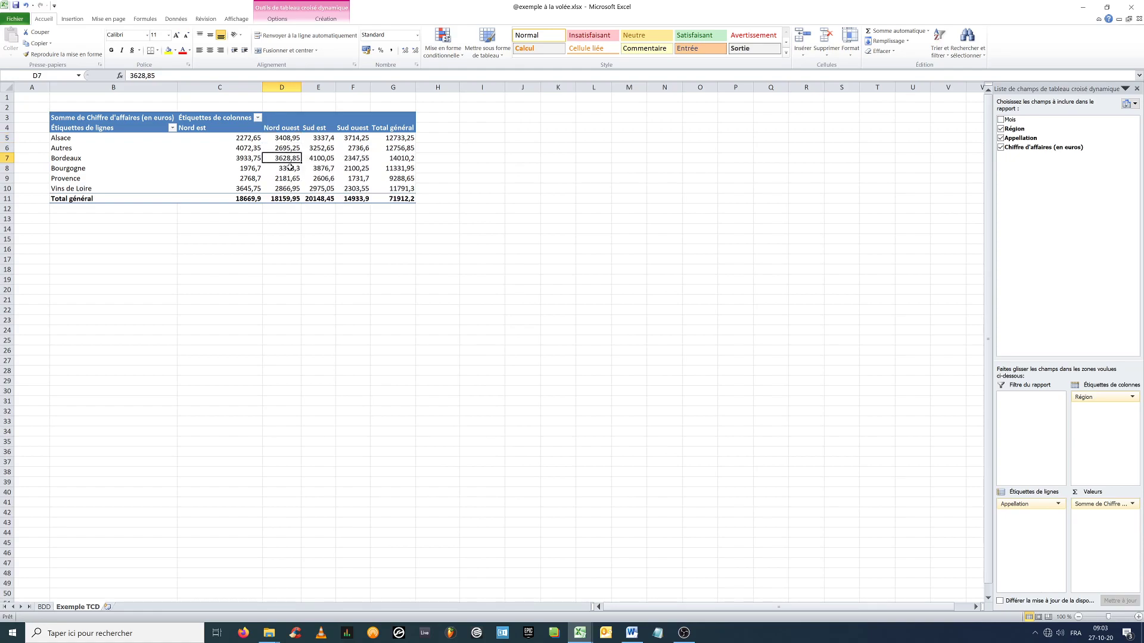
pyautogui.moveTo(283, 139); pyautogui.dragTo(288, 189)
pyautogui.click(286, 198)
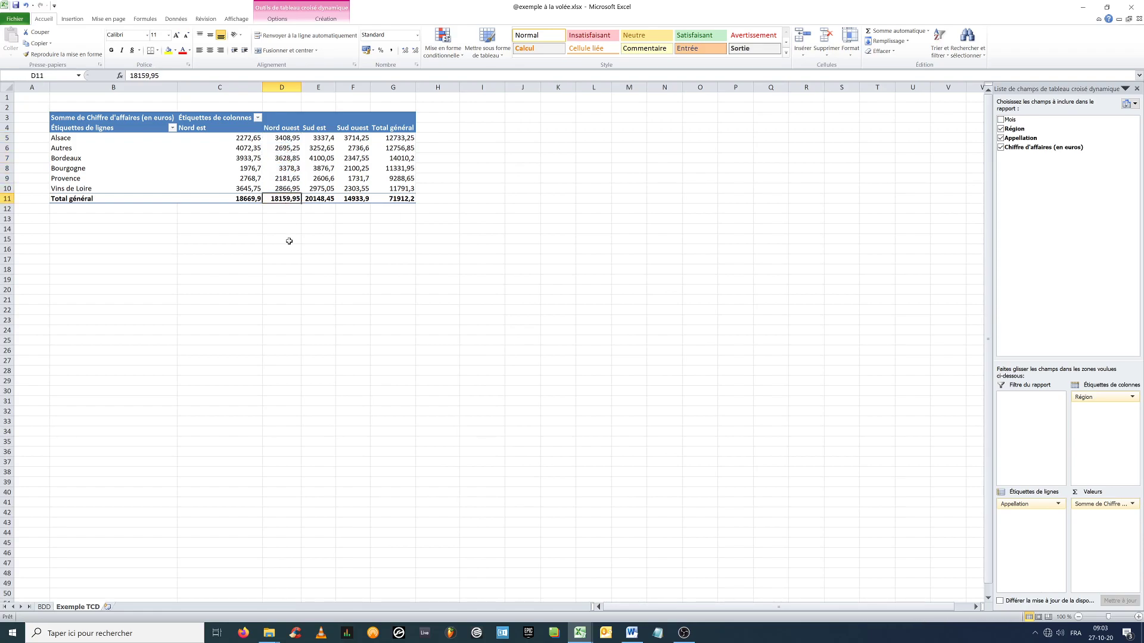
# Step: Compare the region totals, the Alsace row's values and the appellation totals with the pivot table's grand total
pyautogui.click(321, 199)
pyautogui.click(351, 199)
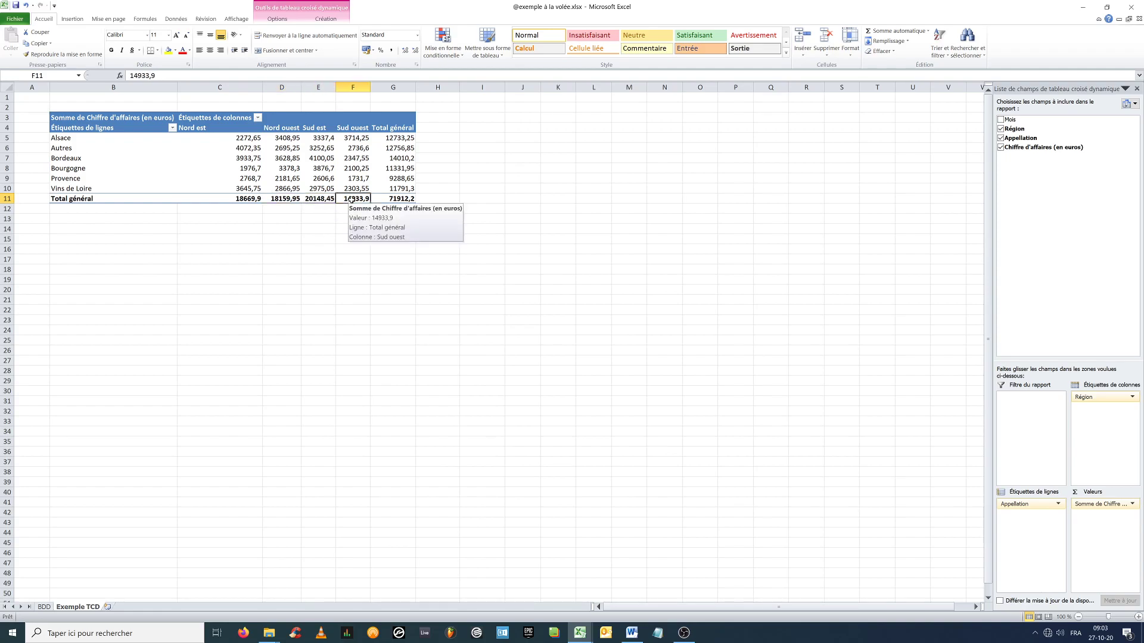
pyautogui.click(395, 200)
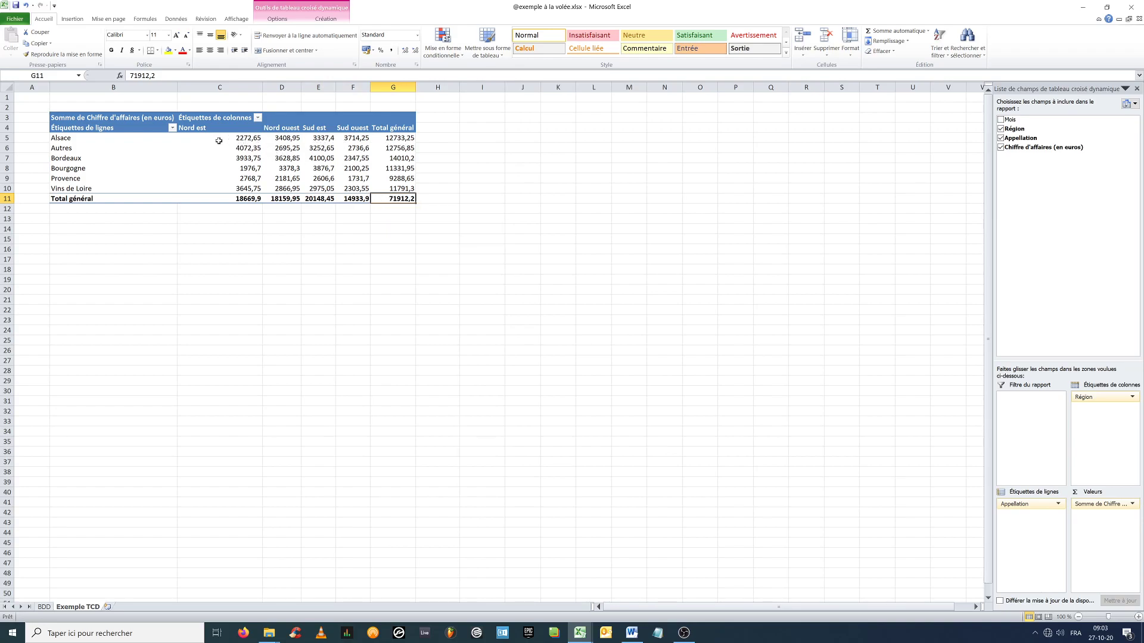
pyautogui.click(246, 139)
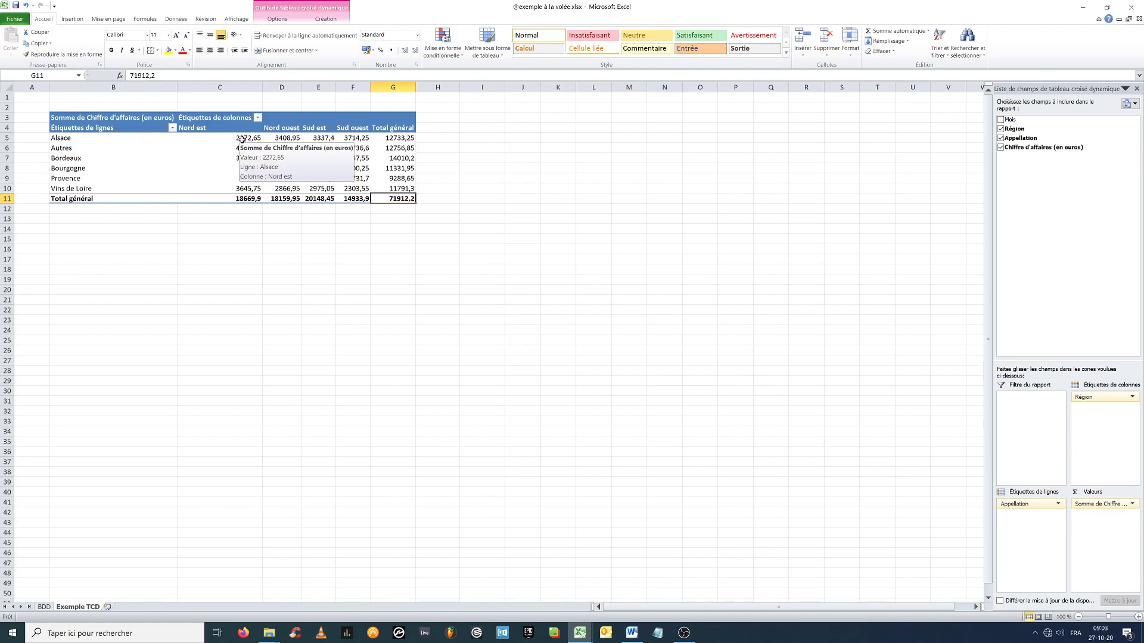
pyautogui.moveTo(268, 139); pyautogui.dragTo(351, 141)
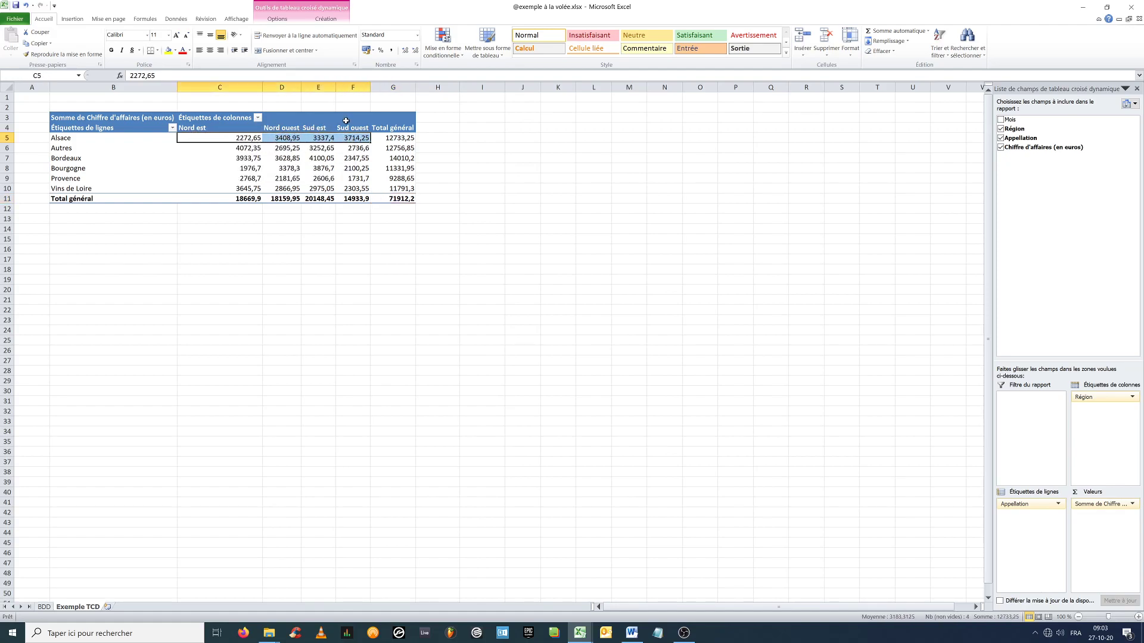
pyautogui.click(398, 138)
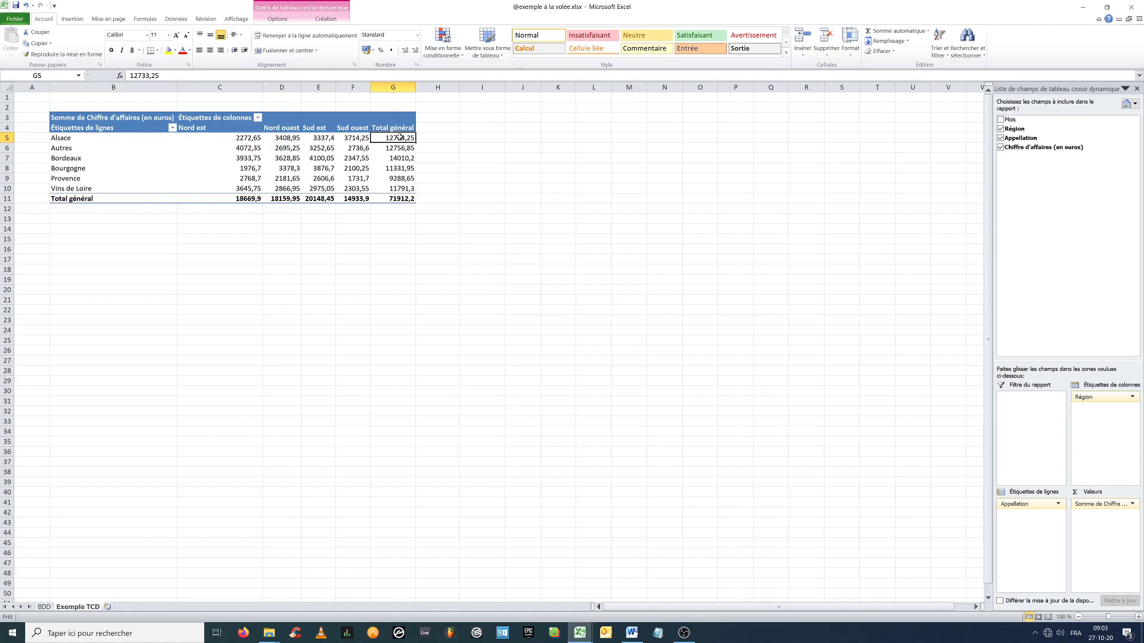
pyautogui.moveTo(242, 202); pyautogui.dragTo(349, 200)
pyautogui.moveTo(388, 138); pyautogui.dragTo(388, 188)
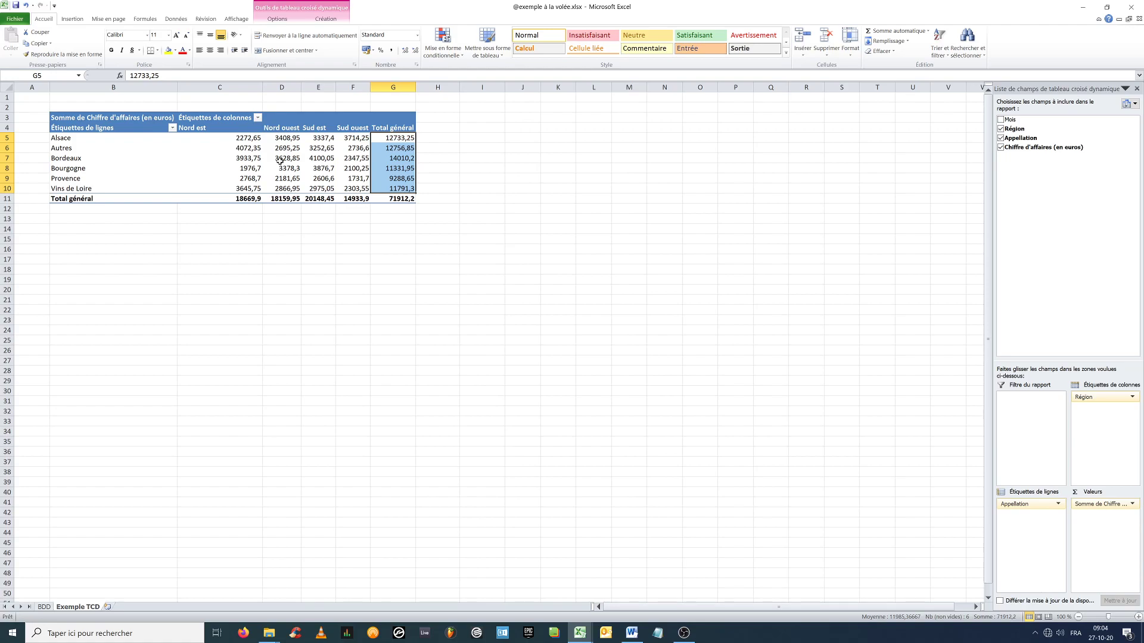
pyautogui.click(387, 198)
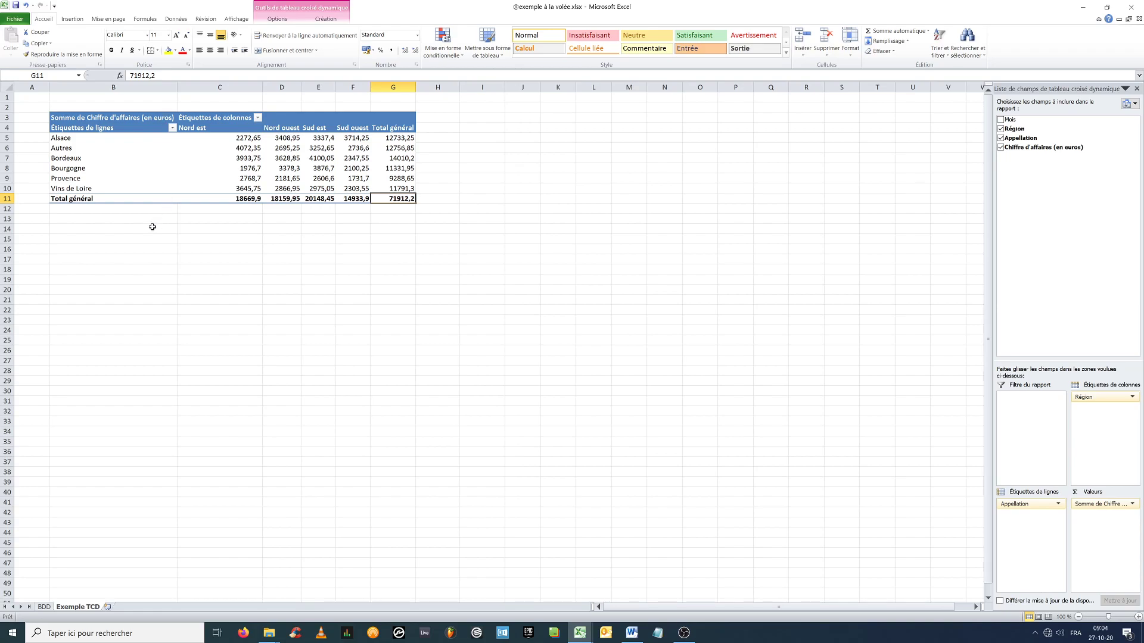
# Step: Swap the pivot table's axes so that Région supplies the row labels and Appellation the column labels
pyautogui.scroll(3, 167, 231)
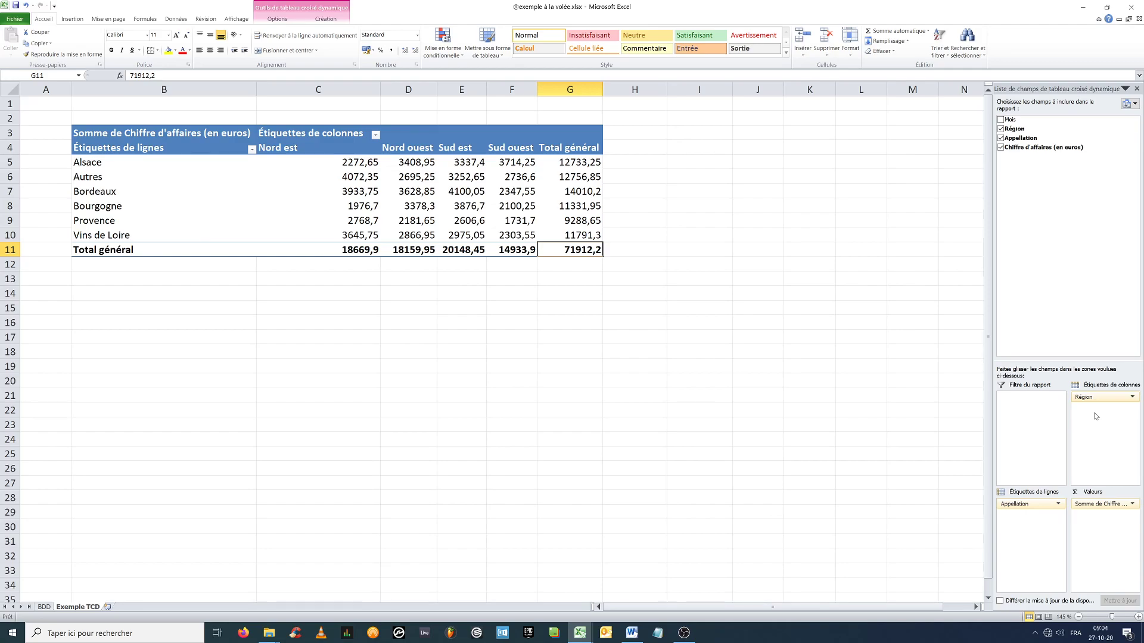
pyautogui.moveTo(1094, 397)
pyautogui.mouseDown()
pyautogui.moveTo(1083, 442)
pyautogui.moveTo(1033, 525)
pyautogui.moveTo(1098, 413)
pyautogui.mouseUp()
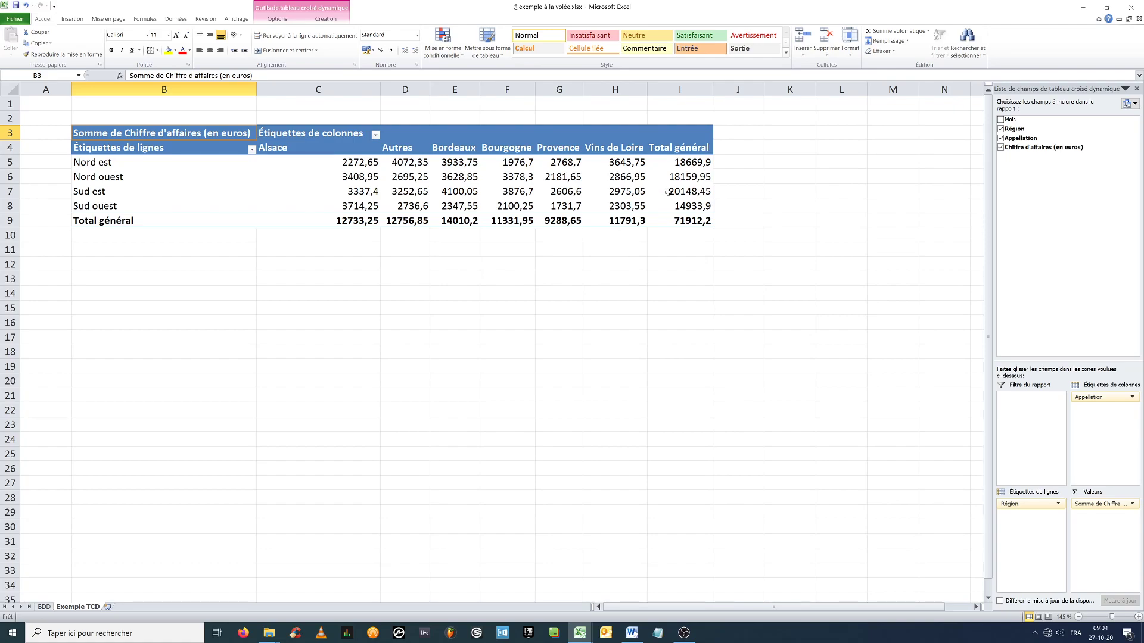
# Step: Add Mois to the pivot table's row labels beneath Région
pyautogui.click(688, 223)
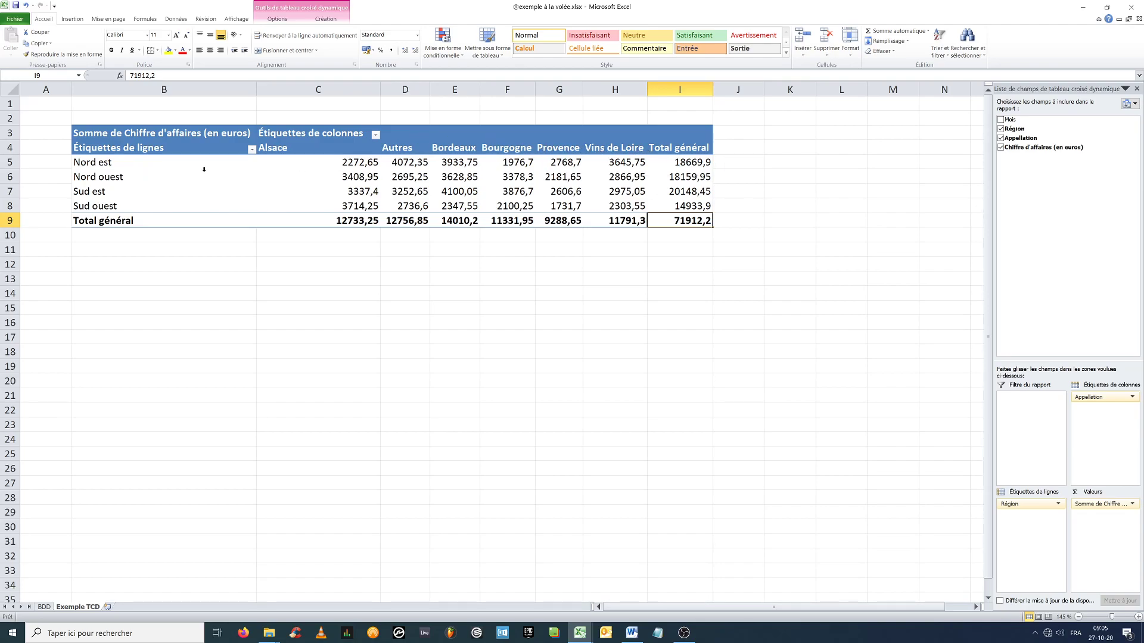
pyautogui.moveTo(53, 166); pyautogui.dragTo(123, 177)
pyautogui.moveTo(50, 194); pyautogui.dragTo(116, 208)
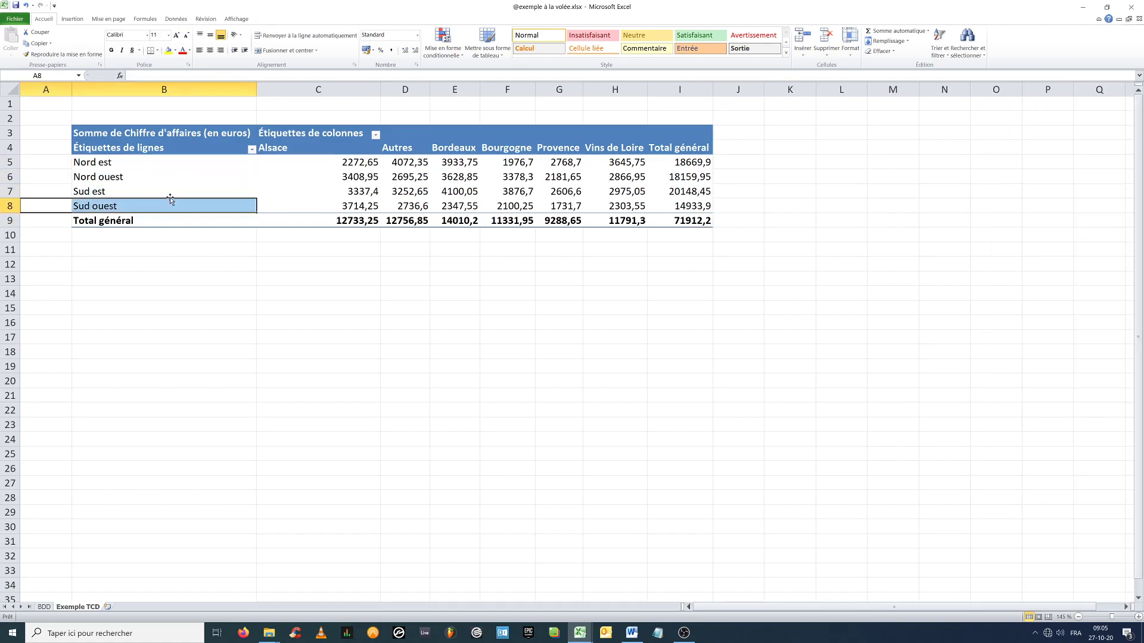
pyautogui.click(302, 202)
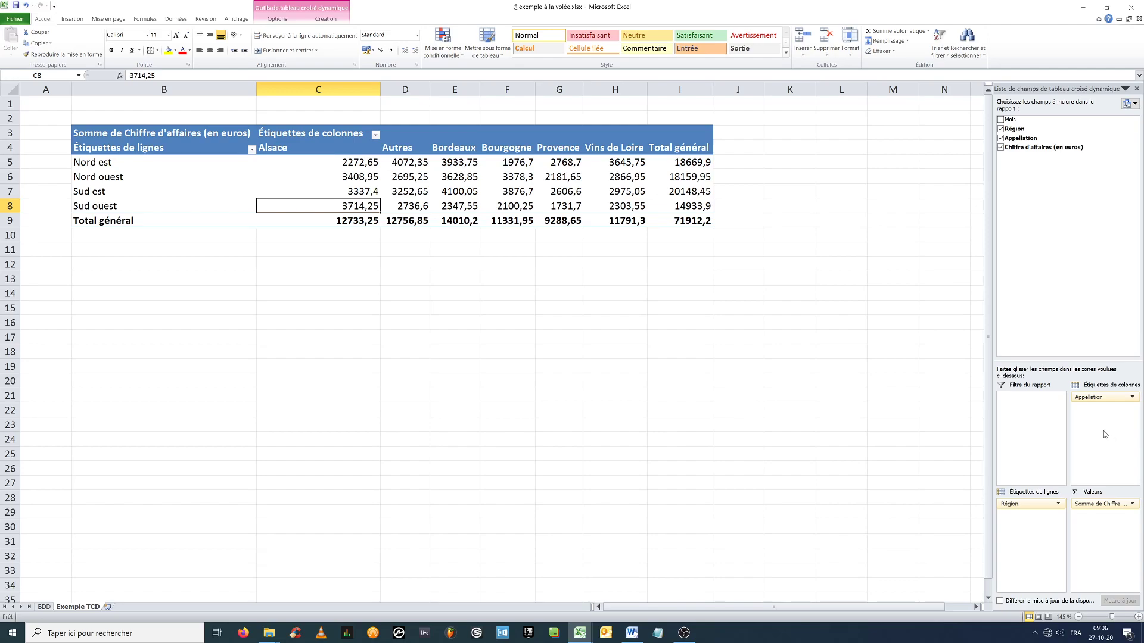
pyautogui.moveTo(1013, 122); pyautogui.dragTo(1024, 529)
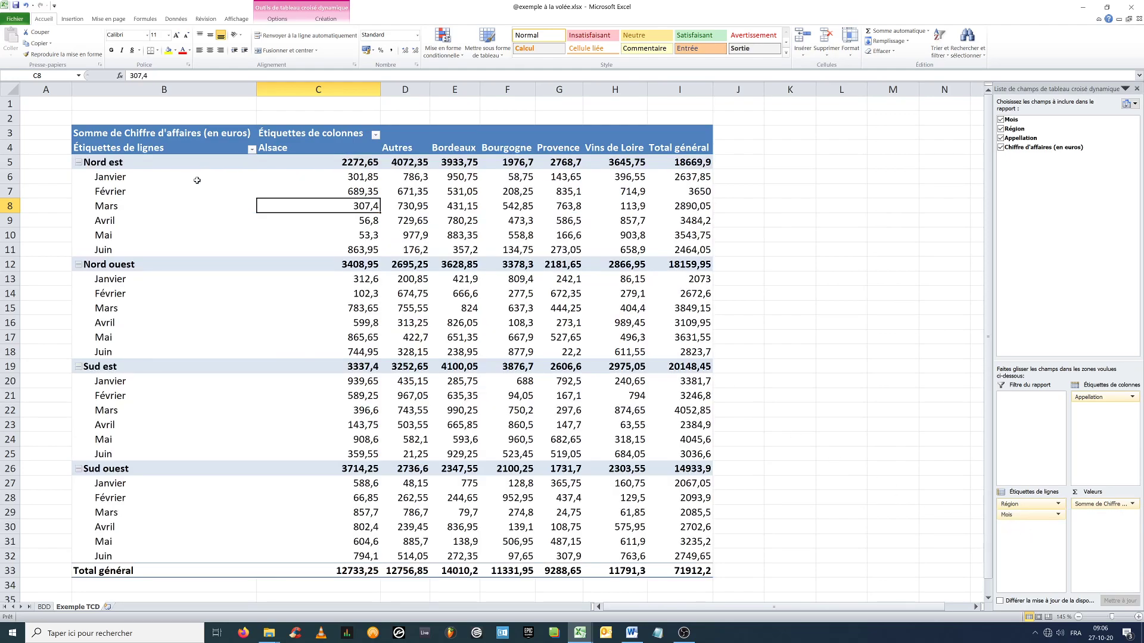
# Step: Examine the Nord est group's month labels from Janvier to Juin, its Total général value and its monthly revenue by appellation
pyautogui.moveTo(337, 293)
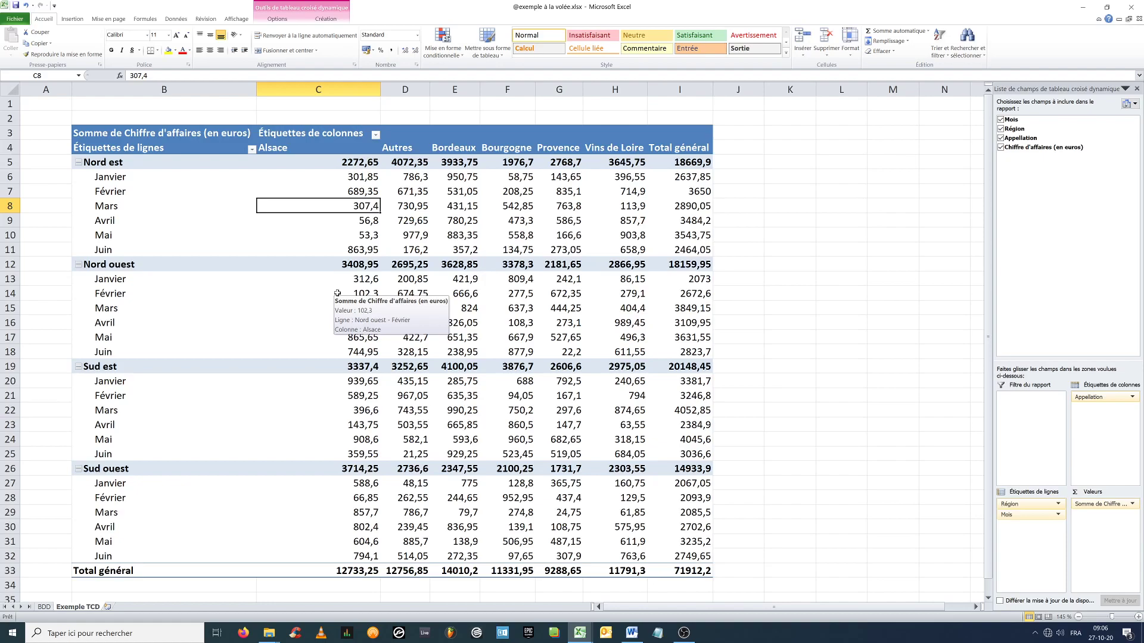
pyautogui.click(105, 164)
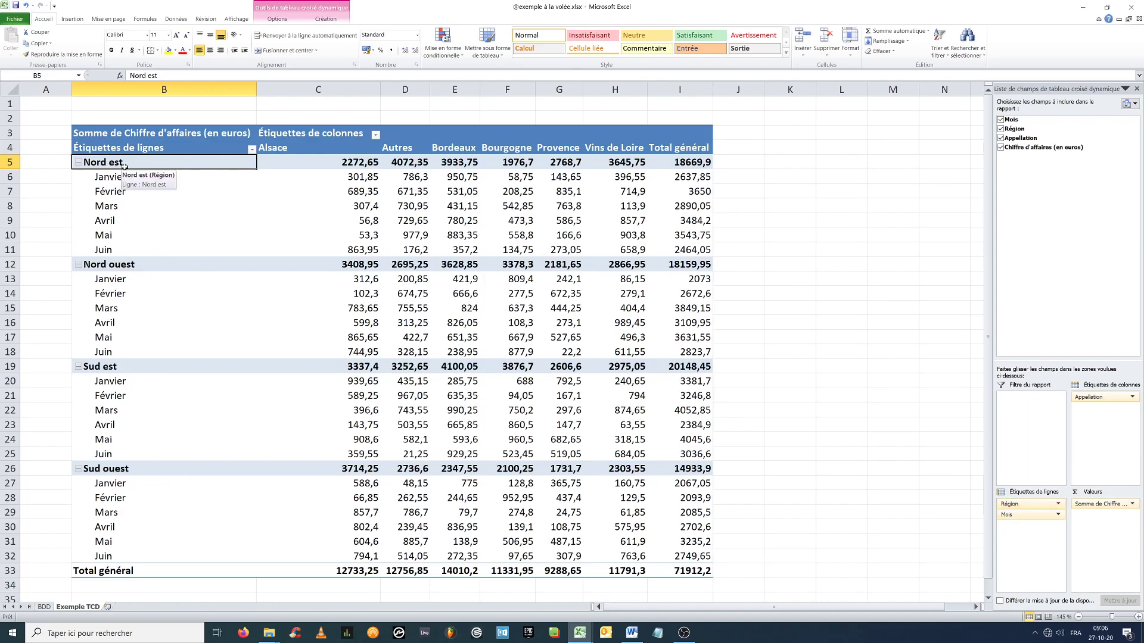
pyautogui.click(123, 178)
pyautogui.click(122, 193)
pyautogui.click(122, 206)
pyautogui.click(119, 222)
pyautogui.click(120, 236)
pyautogui.click(120, 250)
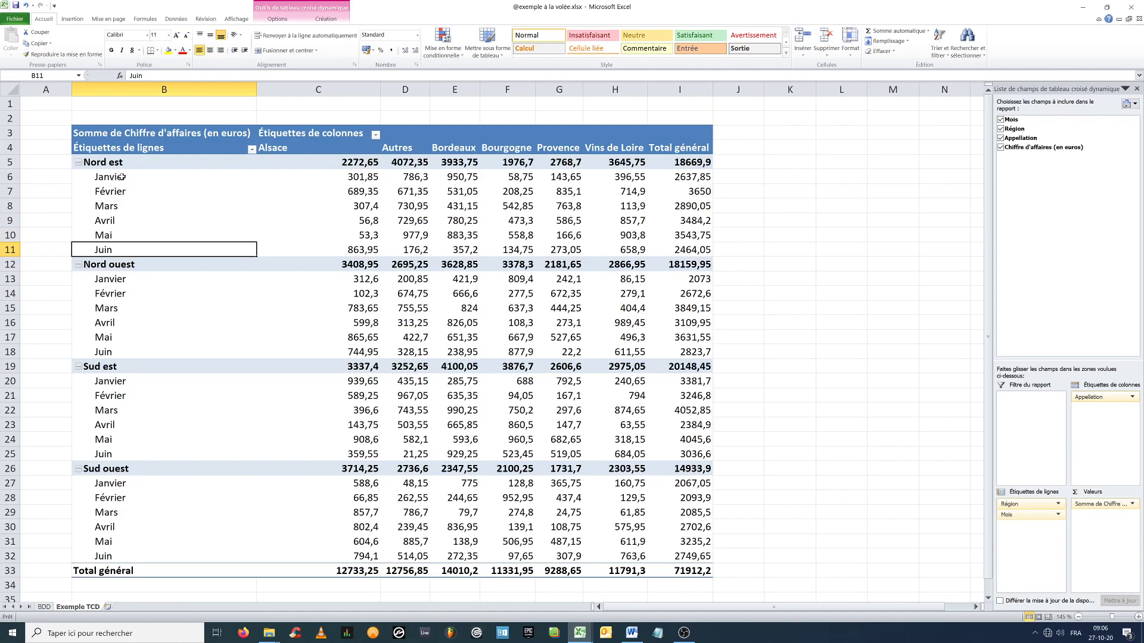
pyautogui.click(136, 164)
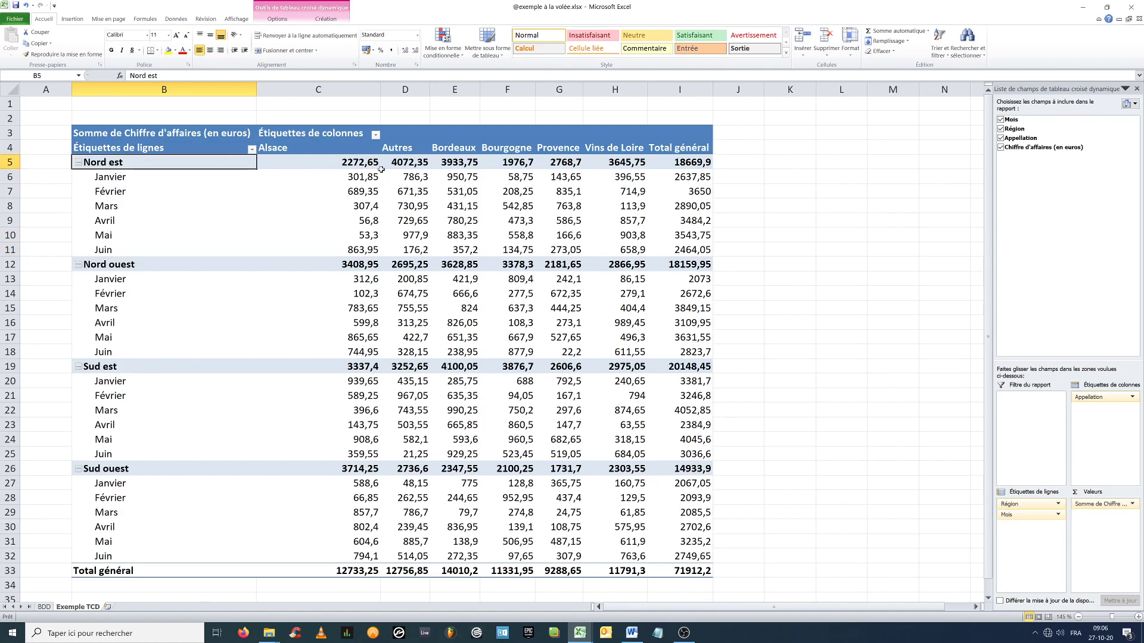
pyautogui.click(661, 165)
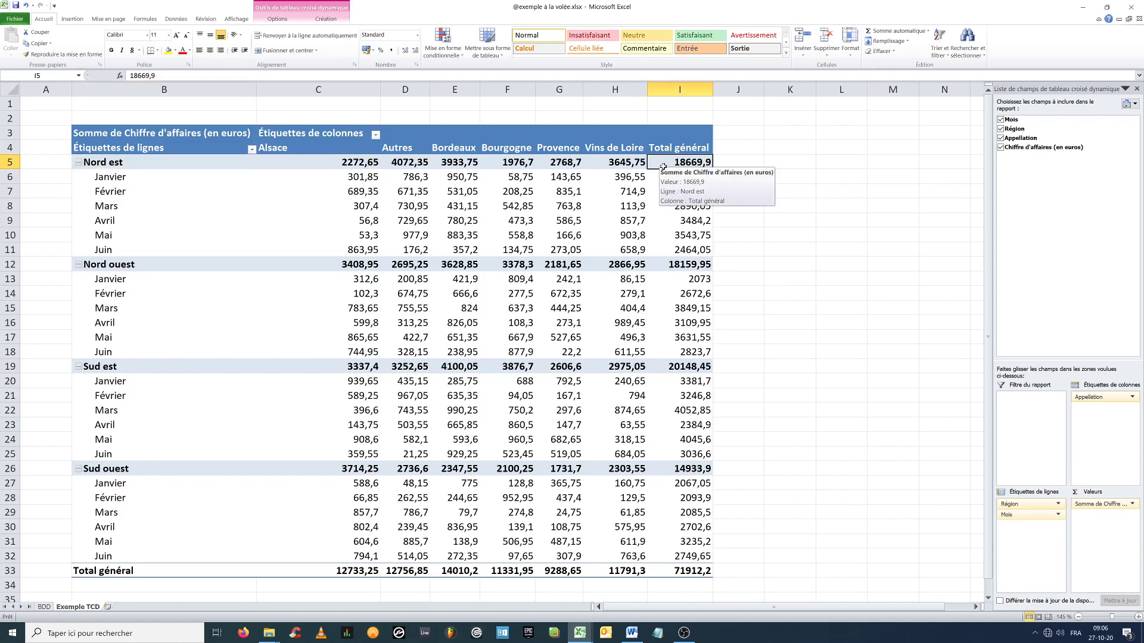
pyautogui.moveTo(117, 179); pyautogui.dragTo(686, 252)
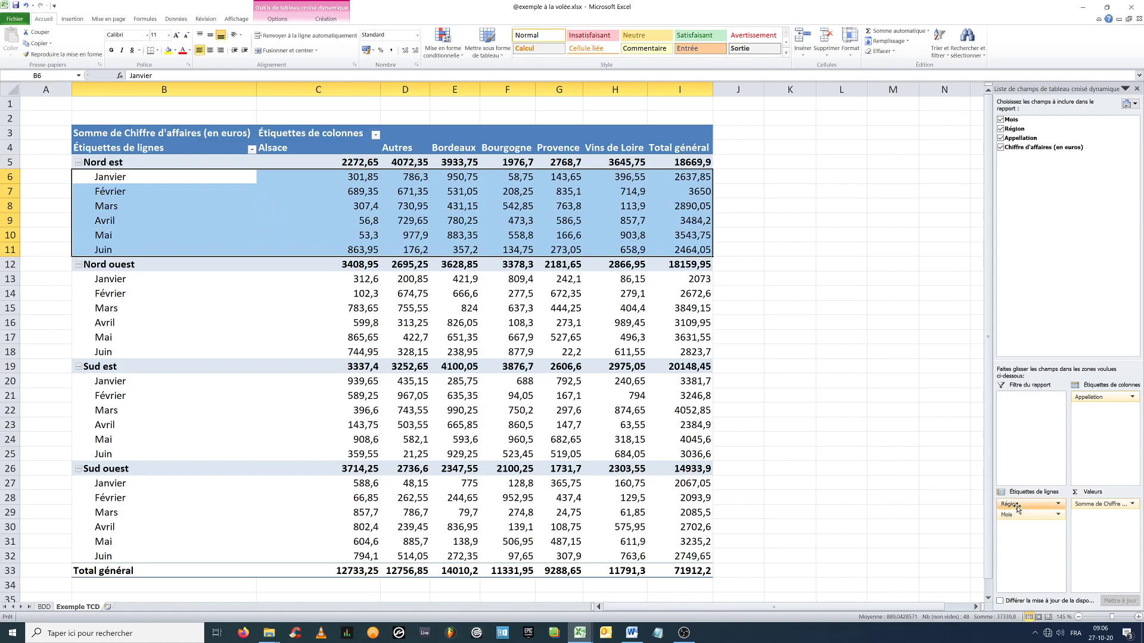
# Step: Collapse the Nord est, Nord ouest, Sud est and Sud ouest groups so that only the region rows show
pyautogui.click(259, 231)
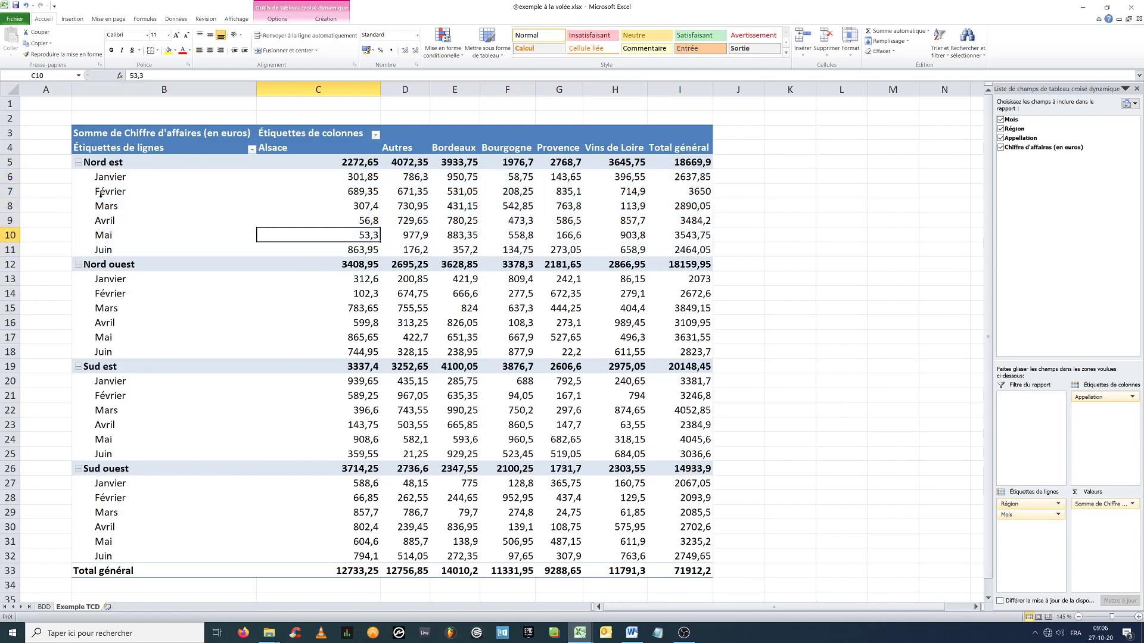
pyautogui.click(78, 162)
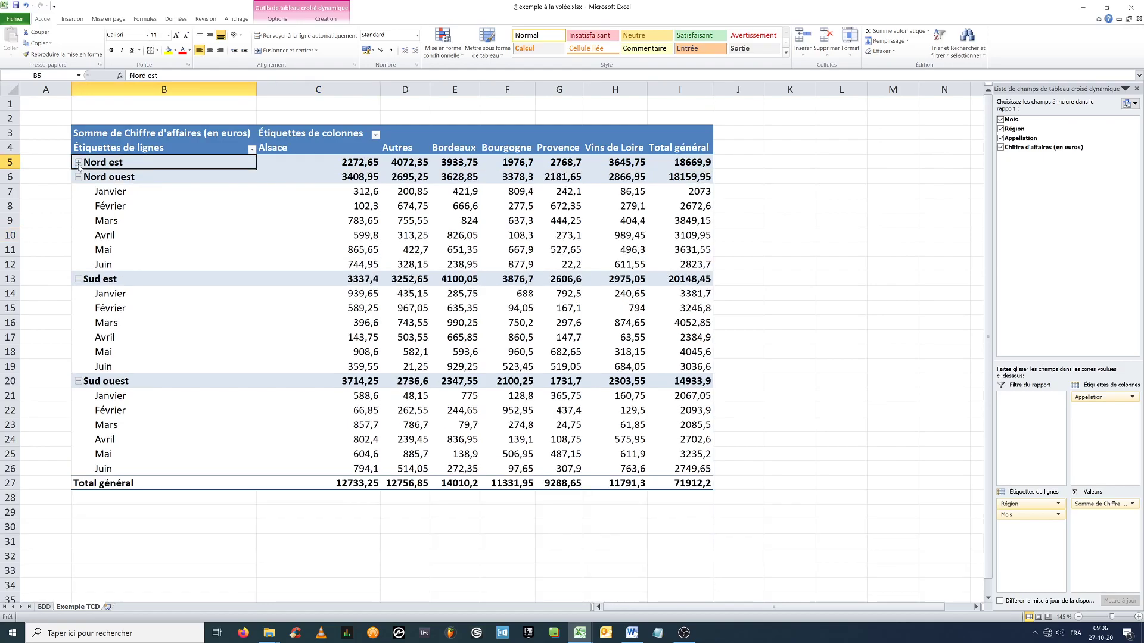
pyautogui.click(78, 178)
pyautogui.click(78, 191)
pyautogui.click(77, 206)
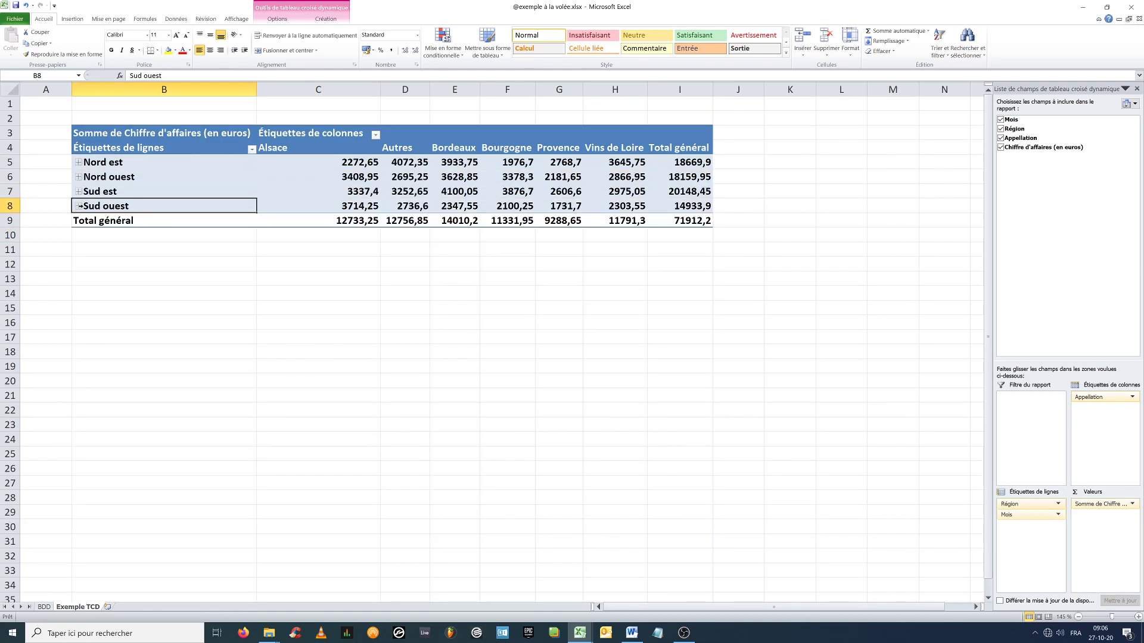
# Step: View the month details under Sud ouest and Sud est, collapse both groups again and check Sud est's values by appellation
pyautogui.click(78, 206)
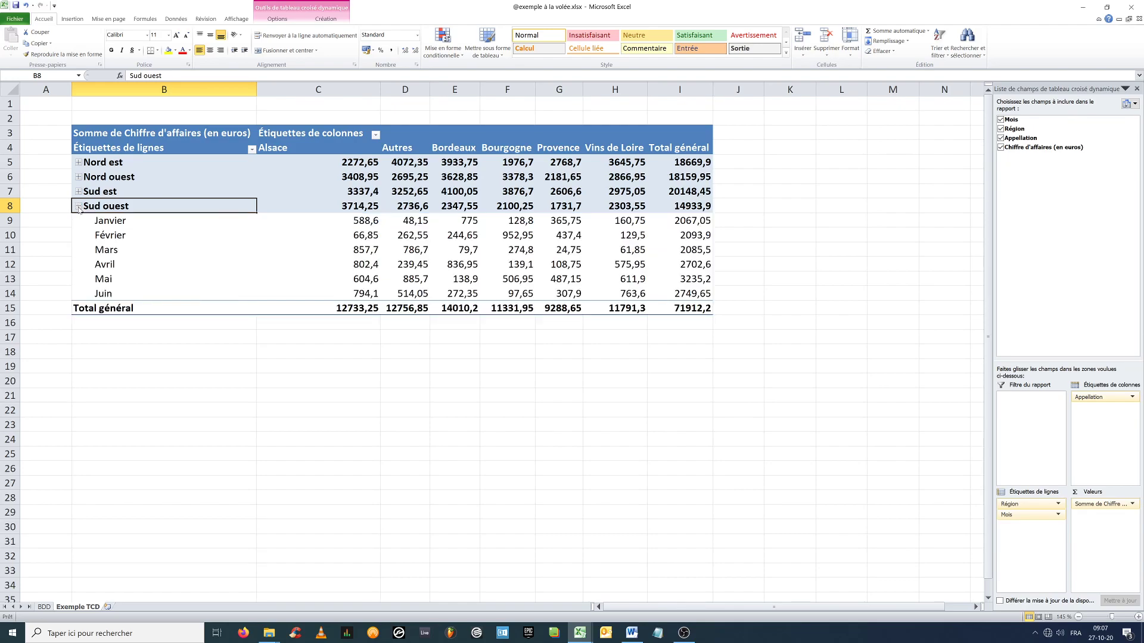
pyautogui.click(78, 207)
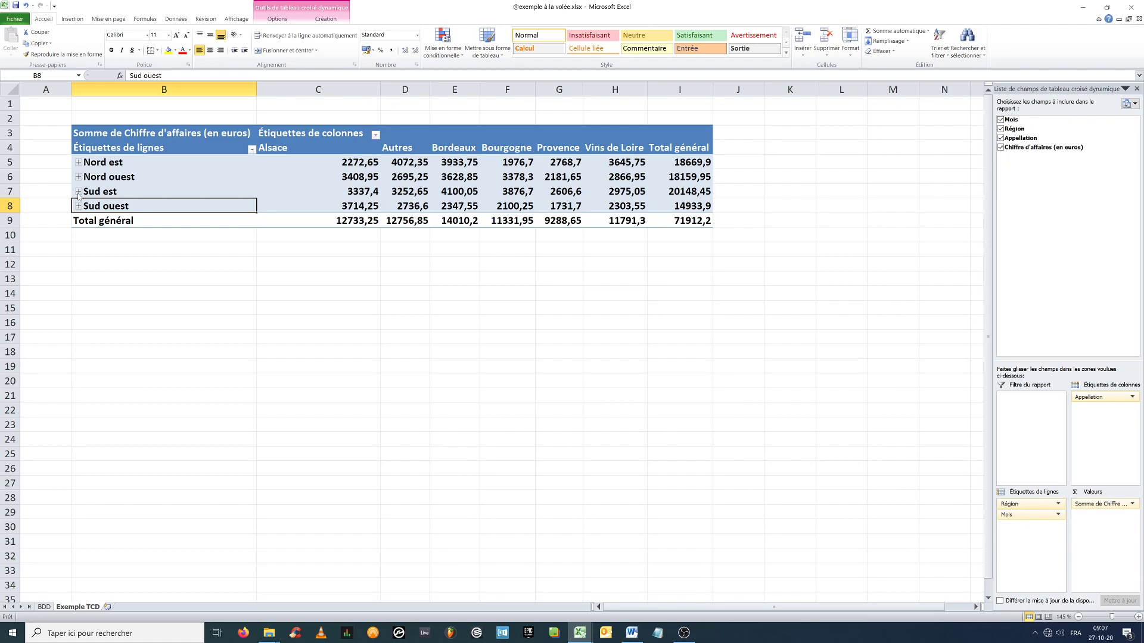
pyautogui.click(78, 192)
pyautogui.click(78, 192)
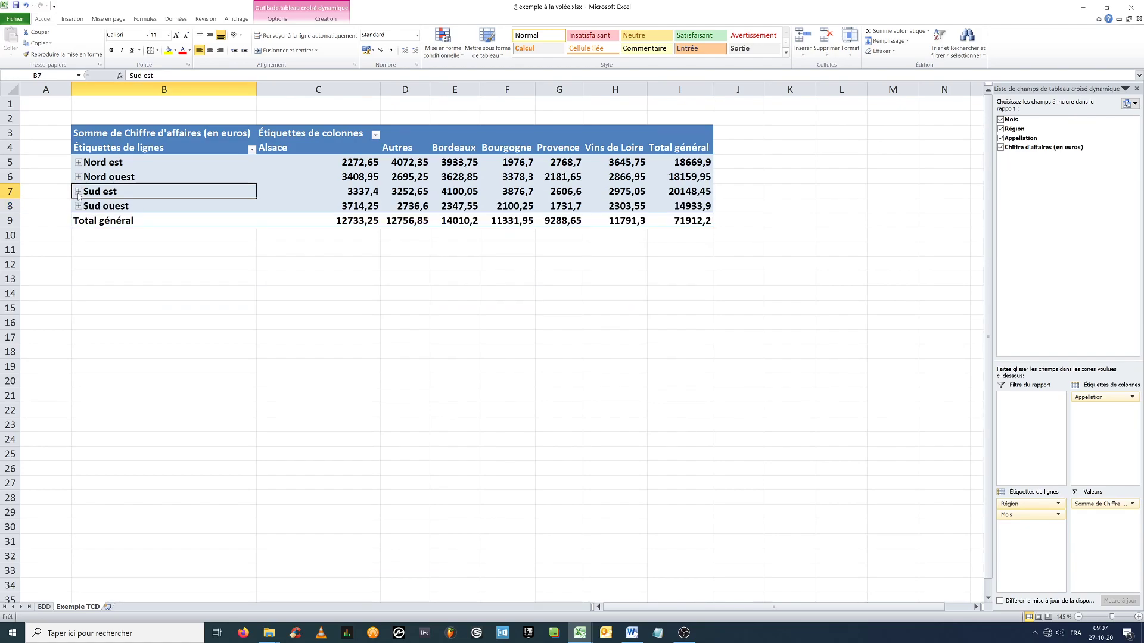
pyautogui.moveTo(360, 192); pyautogui.dragTo(625, 192)
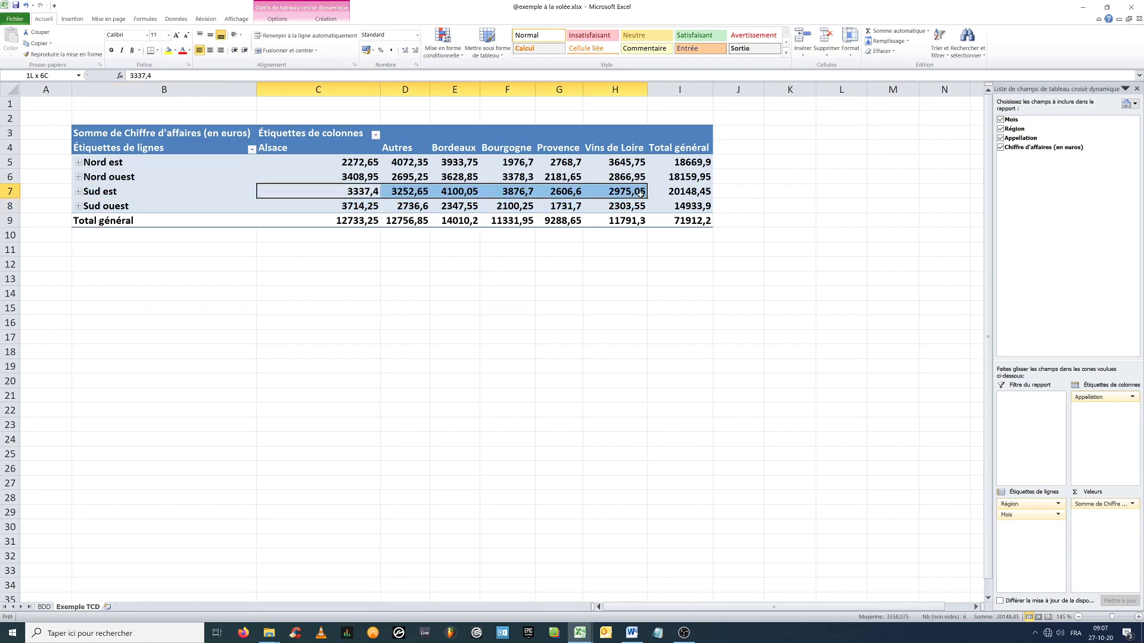
# Step: Expand Sud est to compare its monthly Alsace and Autres values with the region's subtotals, and collapse it again
pyautogui.click(78, 192)
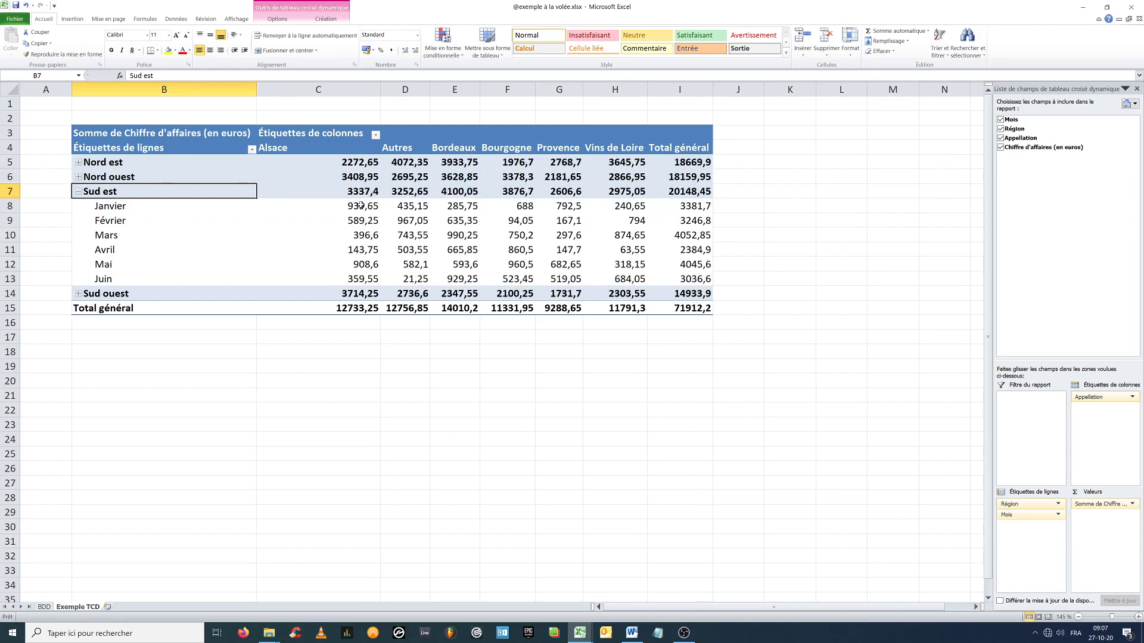
pyautogui.click(360, 207)
pyautogui.click(365, 222)
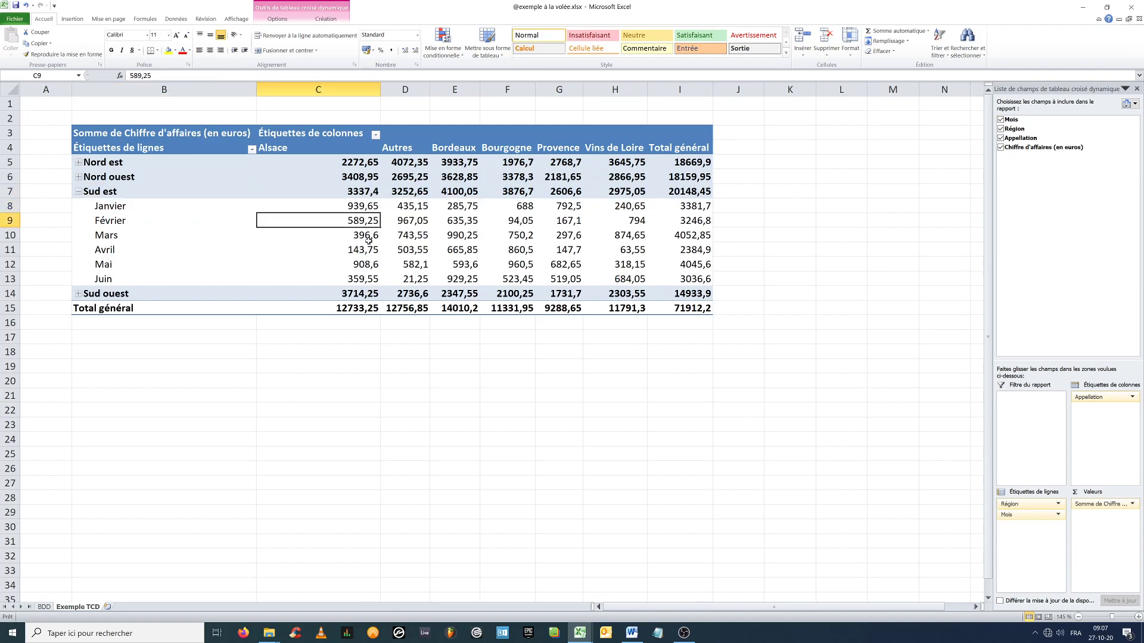
pyautogui.click(366, 239)
pyautogui.click(362, 252)
pyautogui.click(362, 266)
pyautogui.click(362, 282)
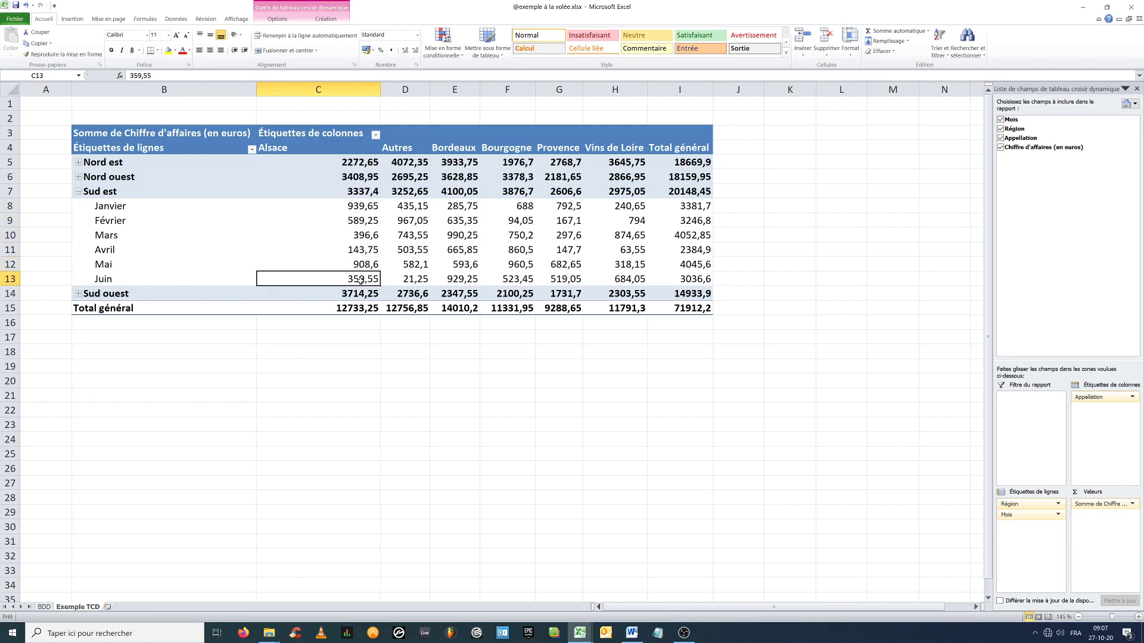
pyautogui.moveTo(362, 203); pyautogui.dragTo(362, 277)
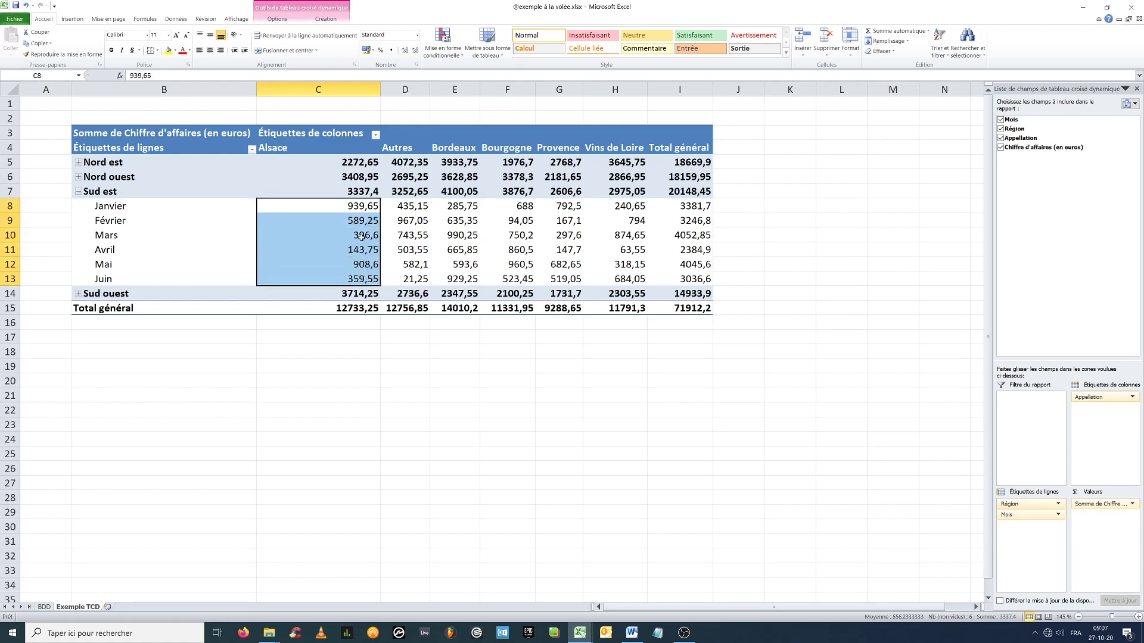
pyautogui.click(418, 208)
pyautogui.moveTo(419, 208); pyautogui.dragTo(417, 280)
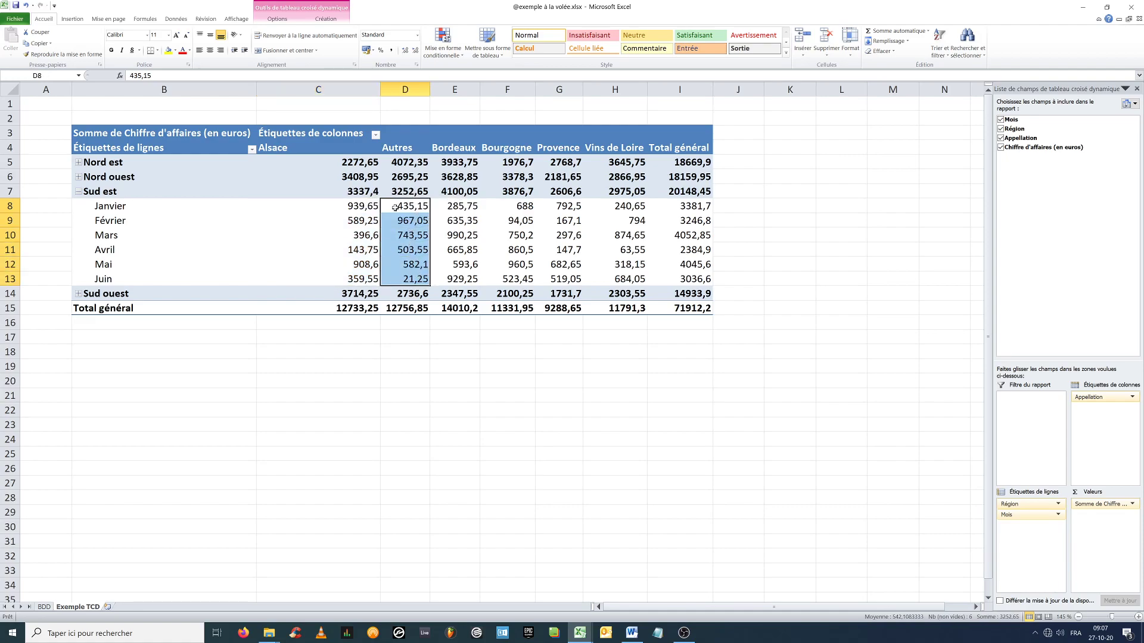
pyautogui.click(409, 194)
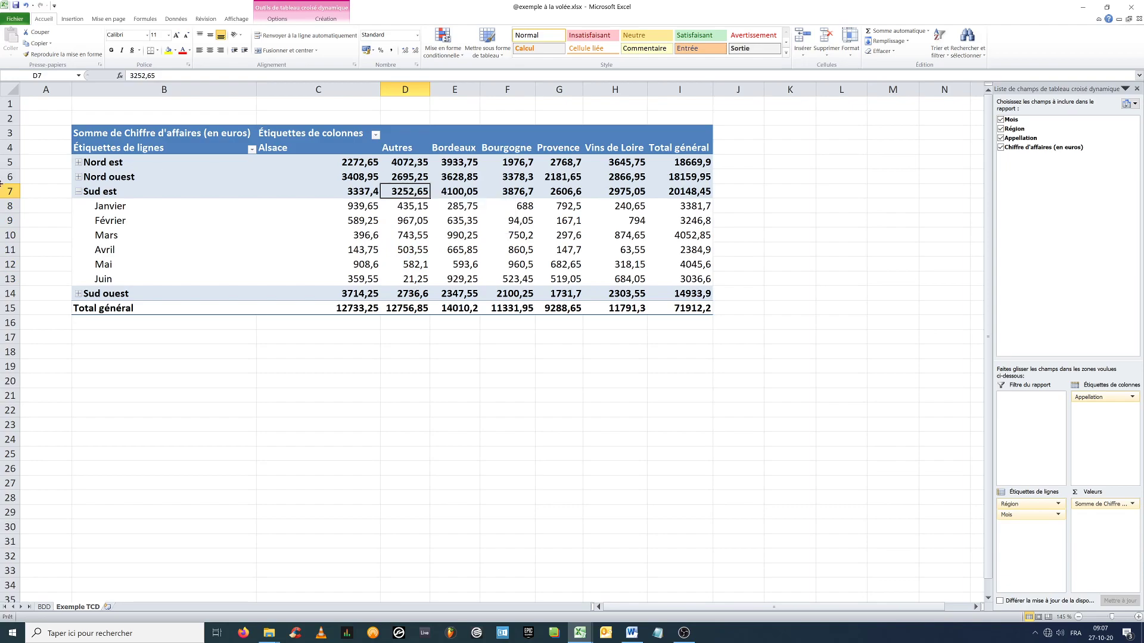
pyautogui.click(78, 192)
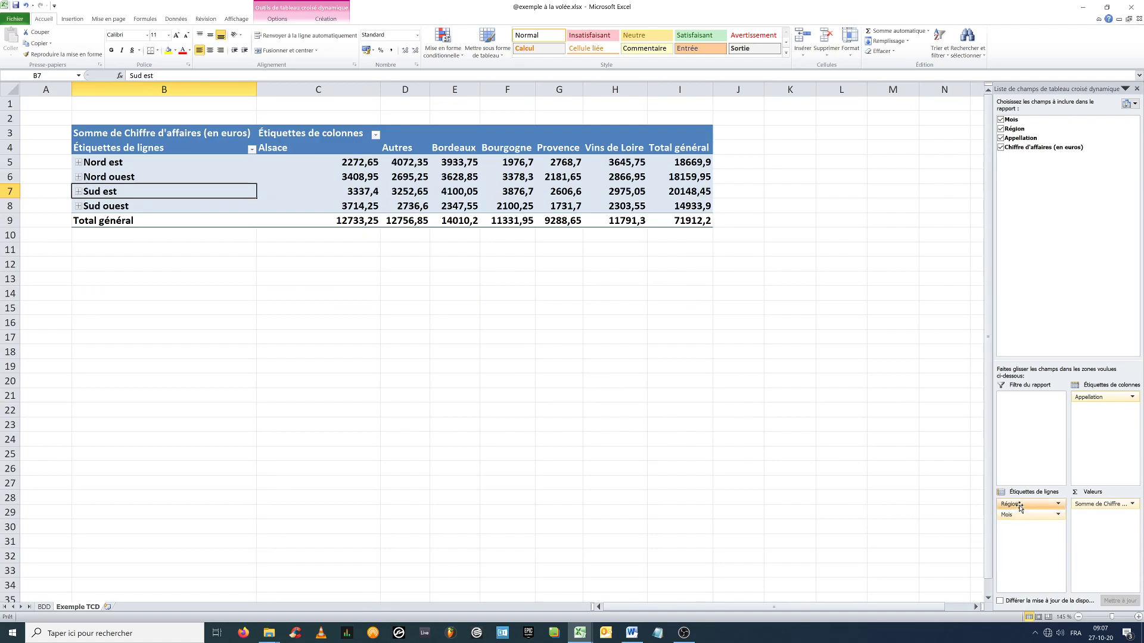
# Step: Move Région beneath Mois in the pivot table's row labels so that regions are grouped by month
pyautogui.moveTo(1020, 507); pyautogui.dragTo(1020, 527)
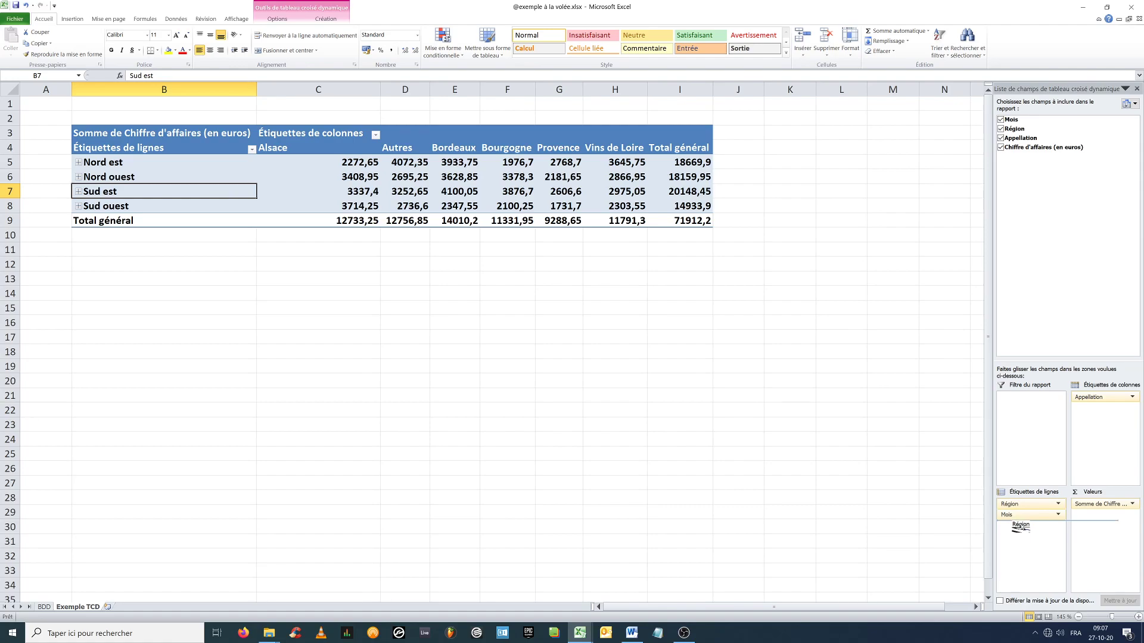
pyautogui.moveTo(1020, 527); pyautogui.dragTo(1020, 527)
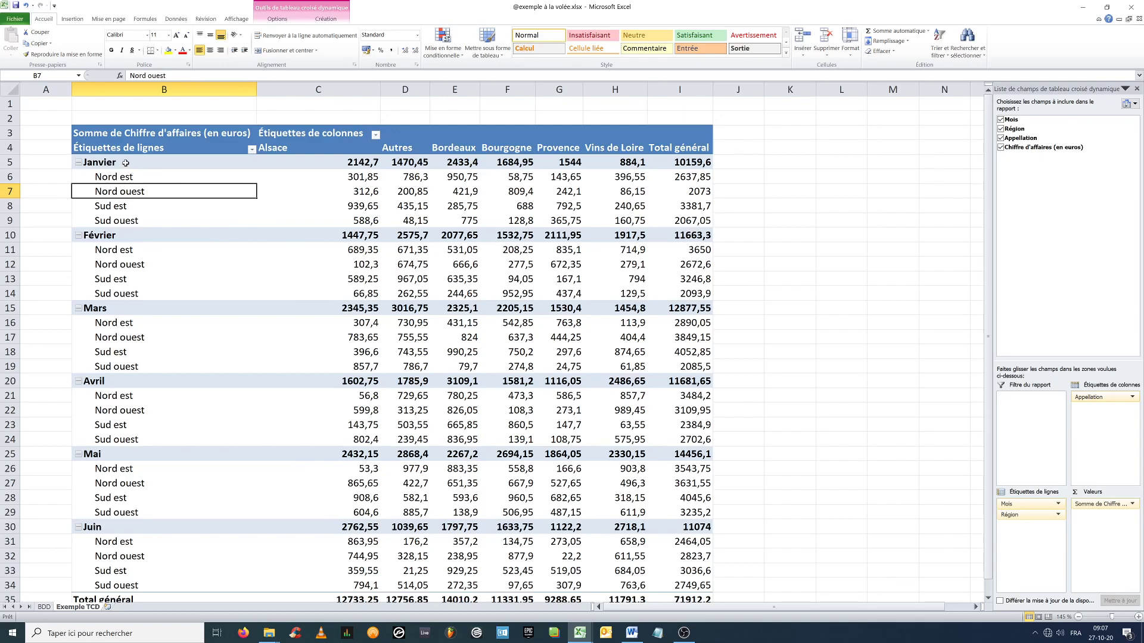
# Step: Examine the four region labels grouped under Janvier and Février in the pivot table
pyautogui.click(110, 178)
pyautogui.click(126, 192)
pyautogui.click(126, 206)
pyautogui.click(127, 221)
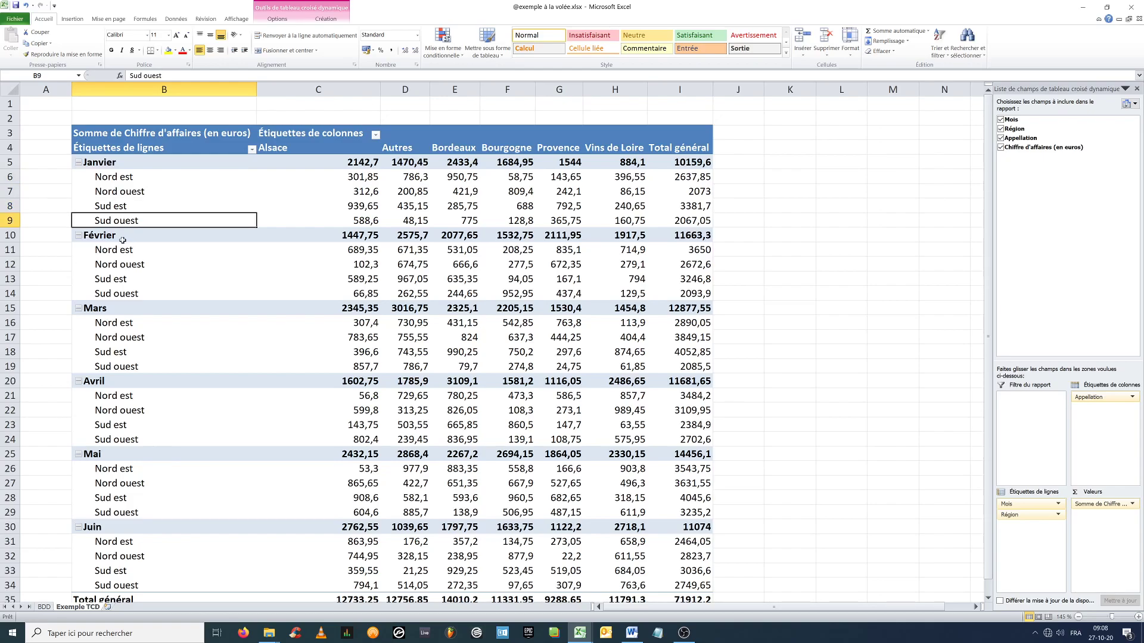
pyautogui.click(123, 180)
pyautogui.click(129, 195)
pyautogui.click(129, 206)
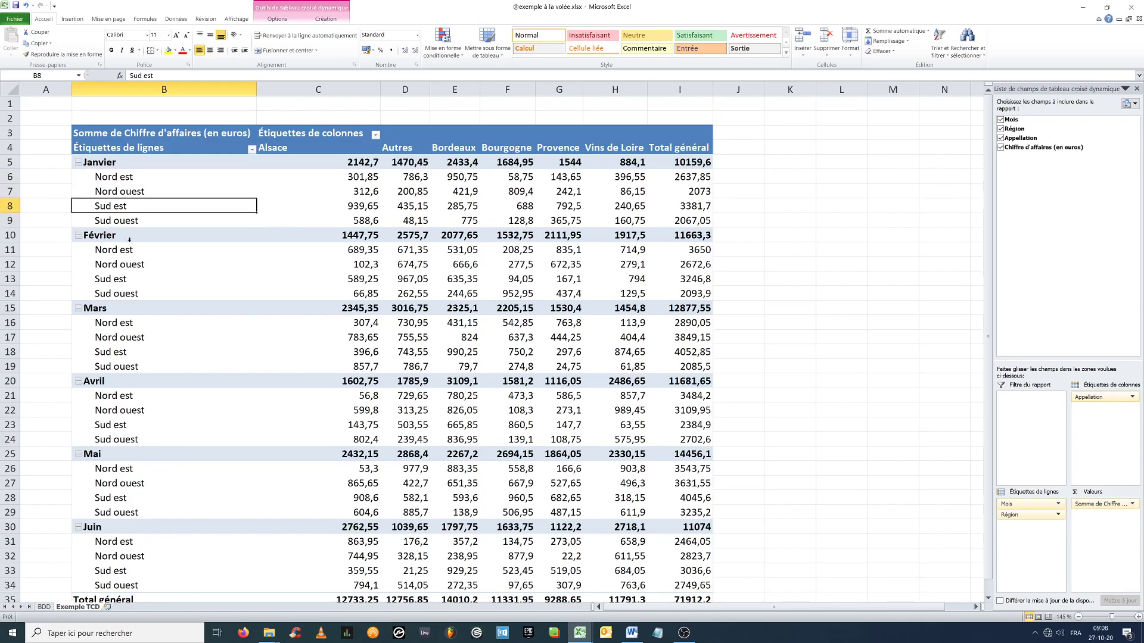
pyautogui.click(129, 236)
pyautogui.click(130, 251)
pyautogui.click(132, 265)
pyautogui.click(138, 281)
pyautogui.click(142, 295)
# Step: Collapse the six month groups from Janvier to Juin so that only the month rows show
pyautogui.click(78, 163)
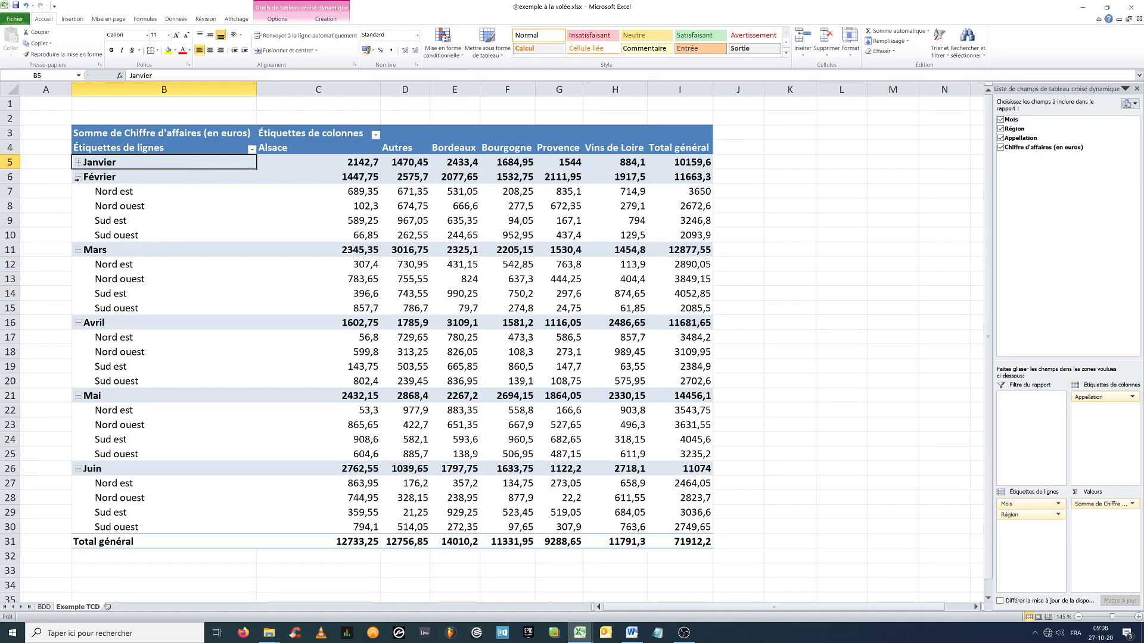
pyautogui.click(78, 177)
pyautogui.click(78, 191)
pyautogui.click(78, 206)
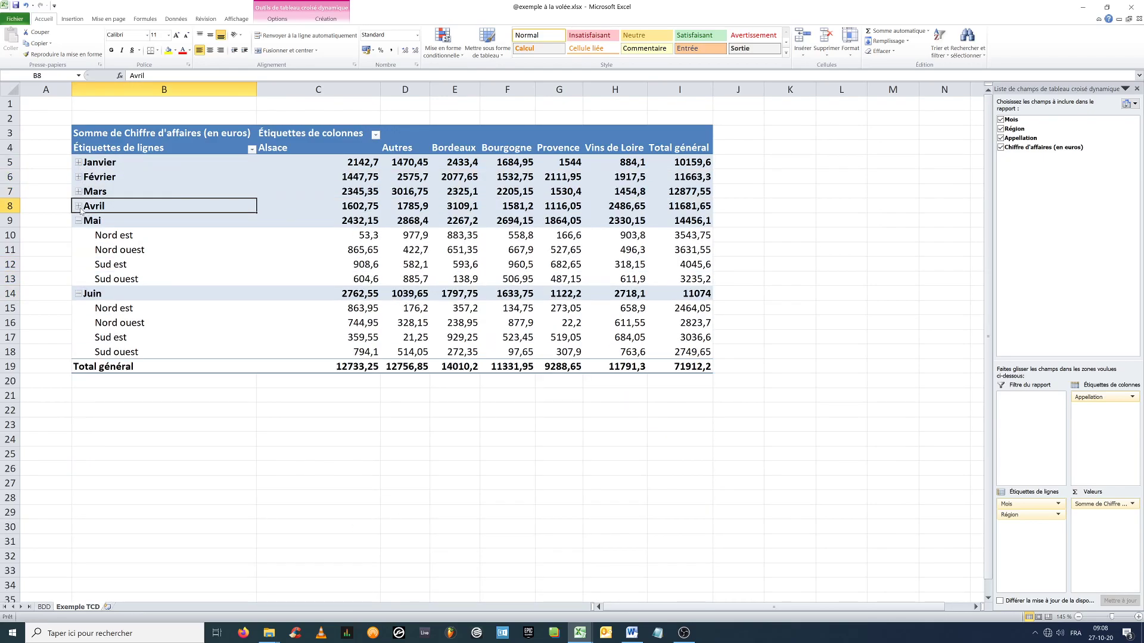
pyautogui.click(78, 221)
pyautogui.click(78, 235)
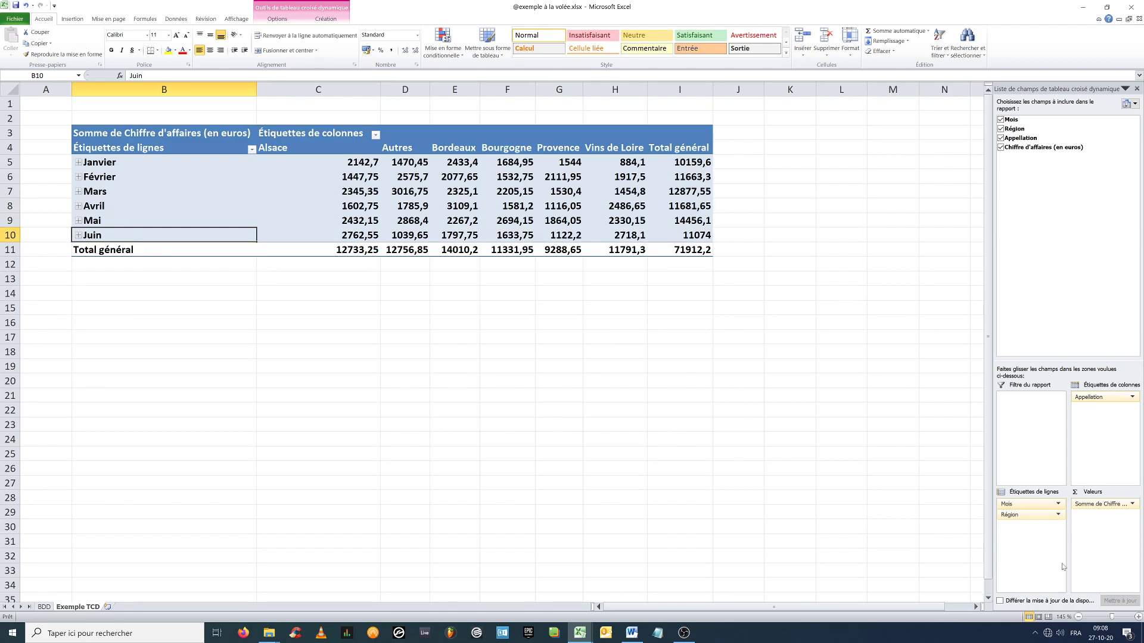
# Step: Move Mois beneath Région in the row labels and expand Nord est to view its months from Janvier to Juin
pyautogui.moveTo(1015, 507); pyautogui.dragTo(1028, 537)
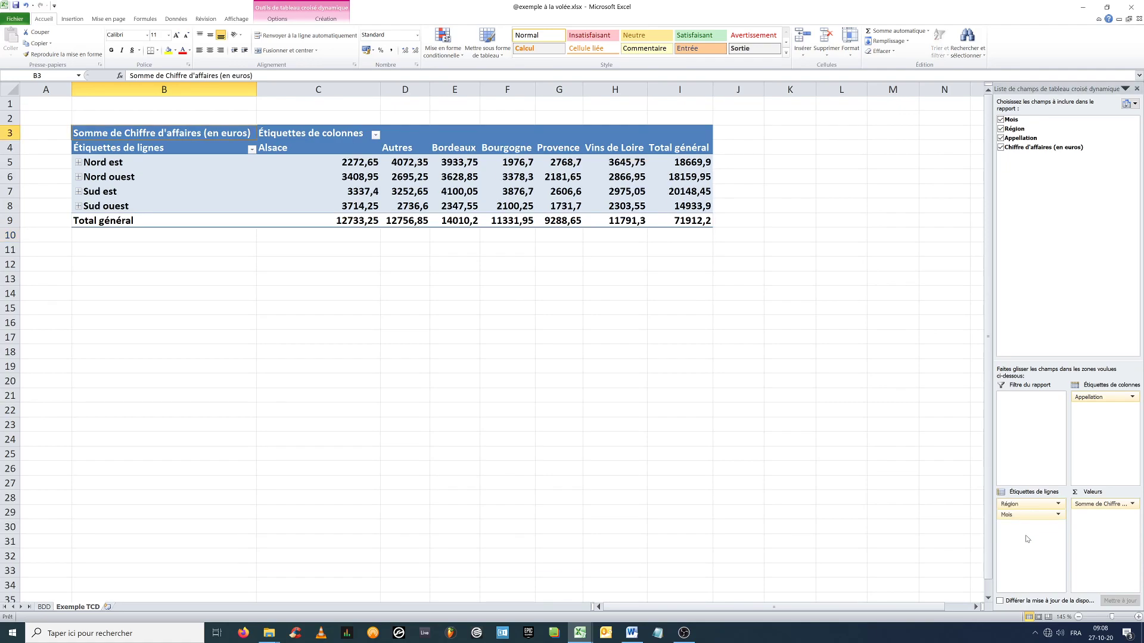
pyautogui.click(78, 163)
pyautogui.moveTo(113, 179); pyautogui.dragTo(121, 249)
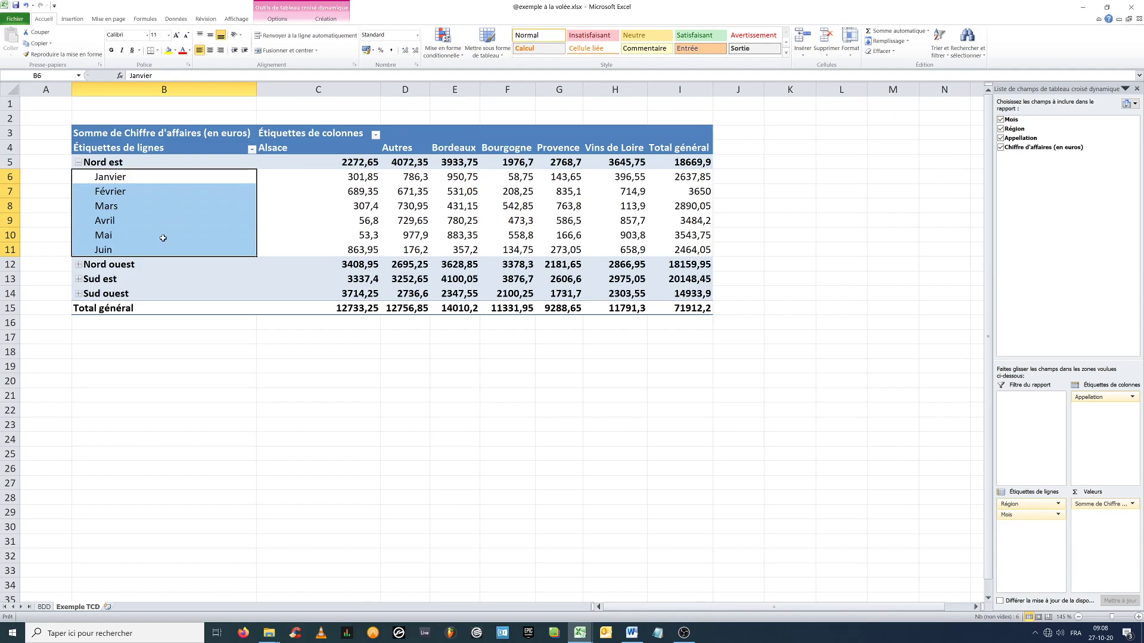
# Step: Put Mois back above Région in the row labels and expand Février to view its four regions
pyautogui.moveTo(1018, 510); pyautogui.dragTo(1022, 527)
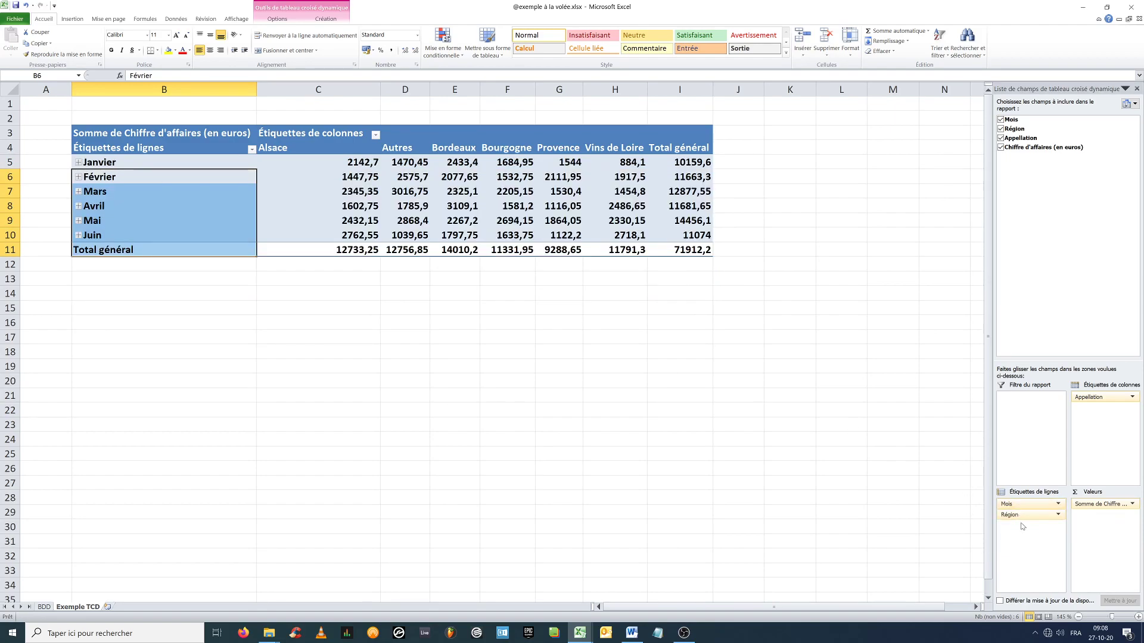
pyautogui.click(78, 176)
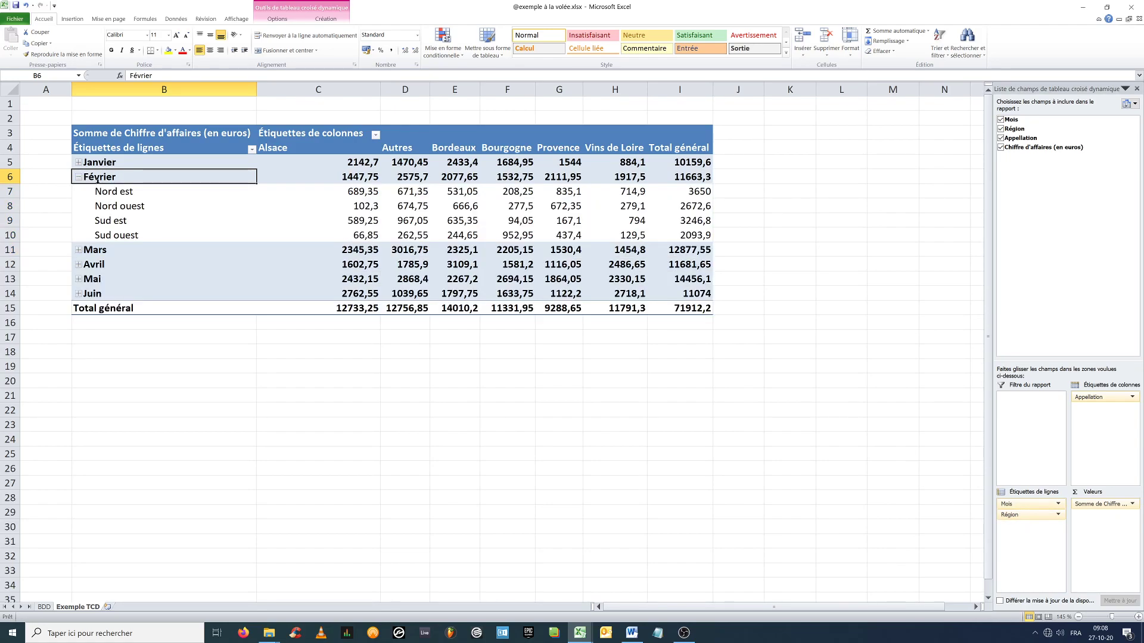
pyautogui.moveTo(119, 194); pyautogui.dragTo(123, 236)
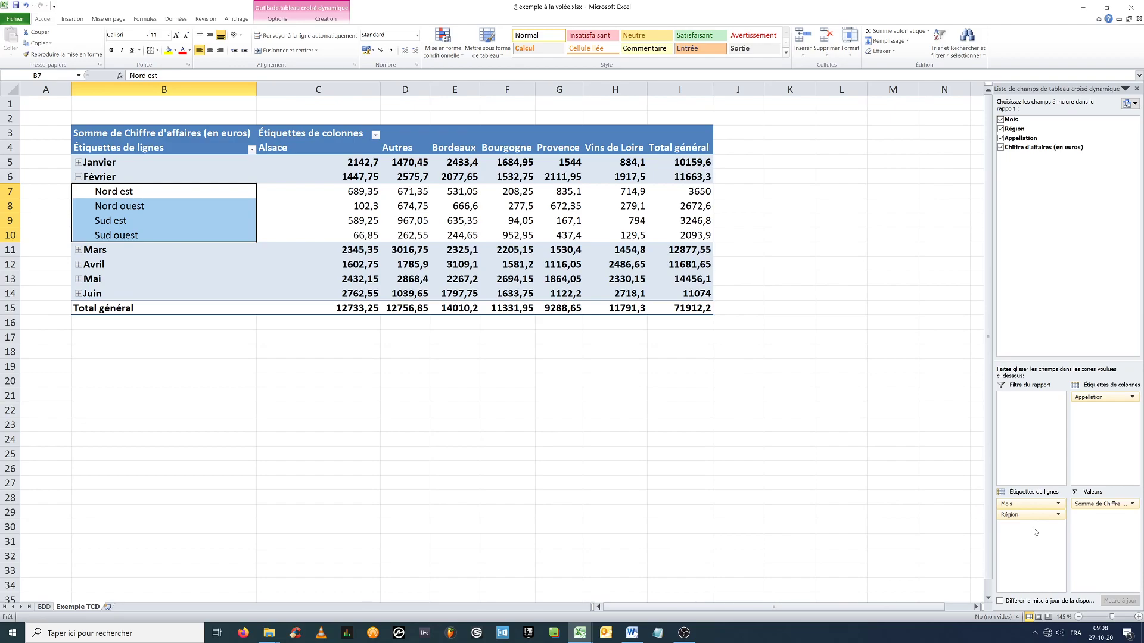
# Step: Remove Région from the pivot table, keeping Mois as the only row label, and check the monthly revenue by appellation
pyautogui.moveTo(1035, 515); pyautogui.dragTo(1056, 253)
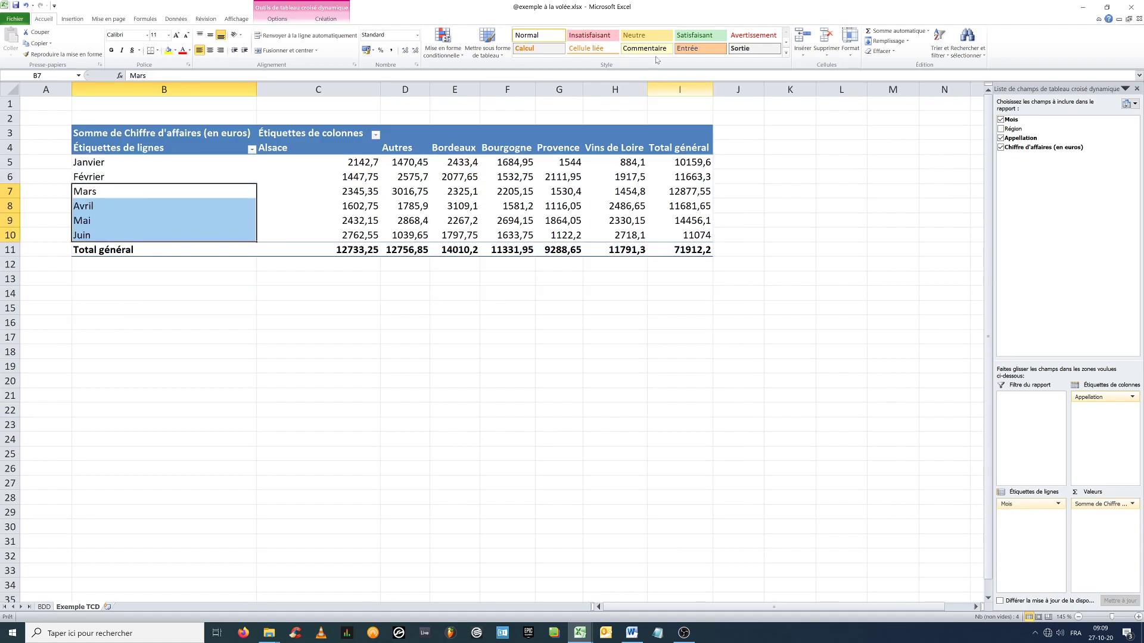
pyautogui.click(512, 181)
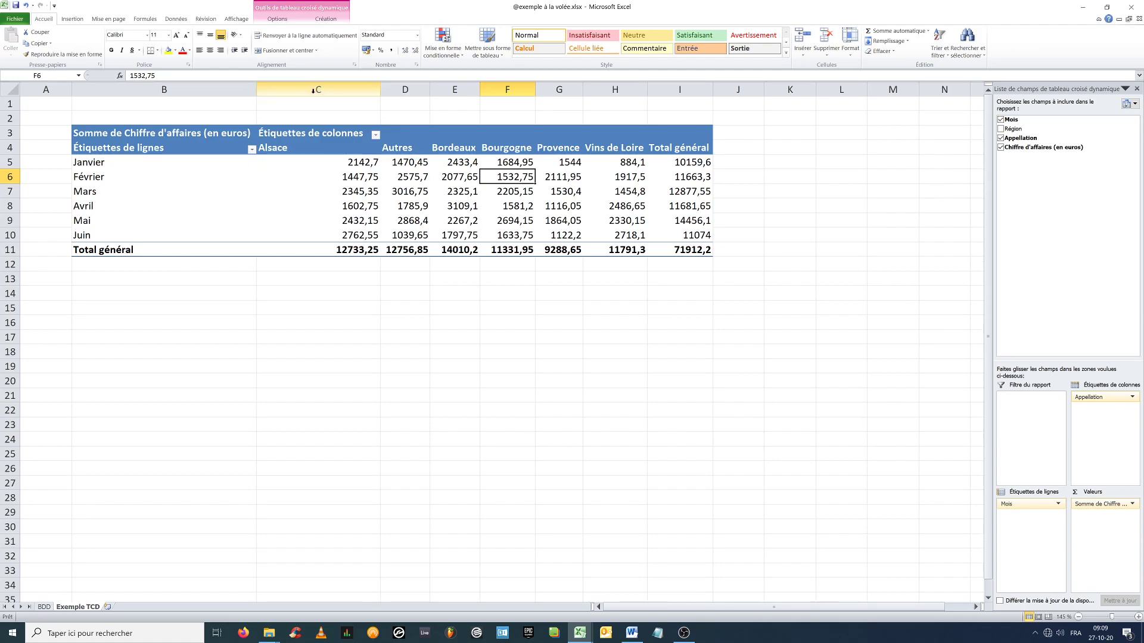
pyautogui.click(370, 165)
pyautogui.click(552, 234)
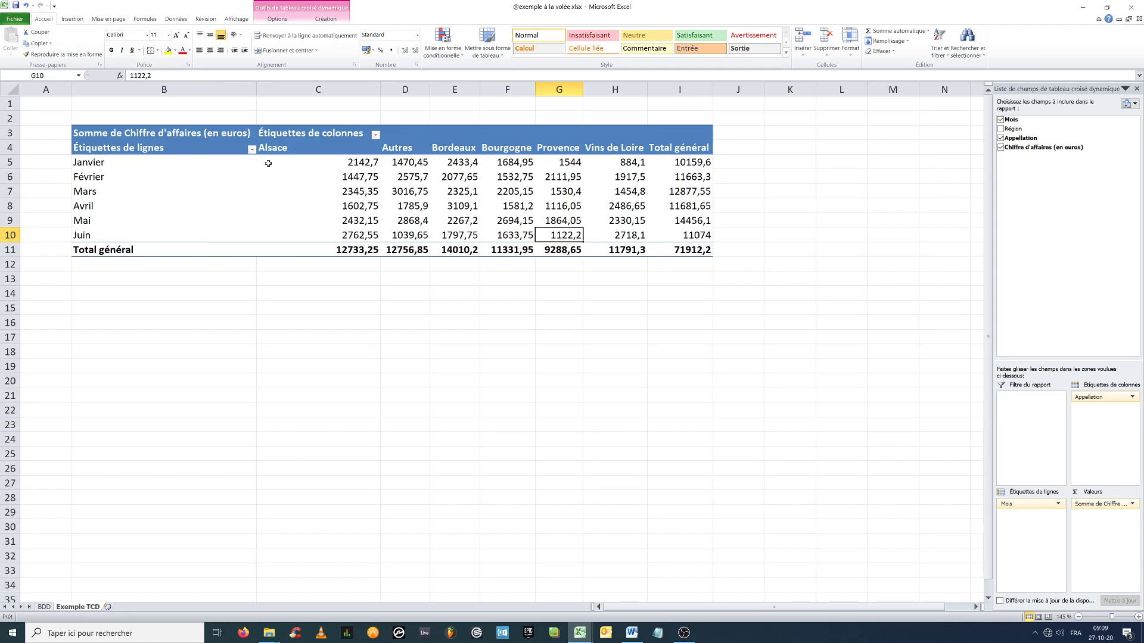
# Step: Examine the number formatting of the pivot table's revenue values, from Janvier's Alsace figure to the Total général row and column
pyautogui.click(371, 162)
pyautogui.moveTo(371, 162); pyautogui.dragTo(677, 253)
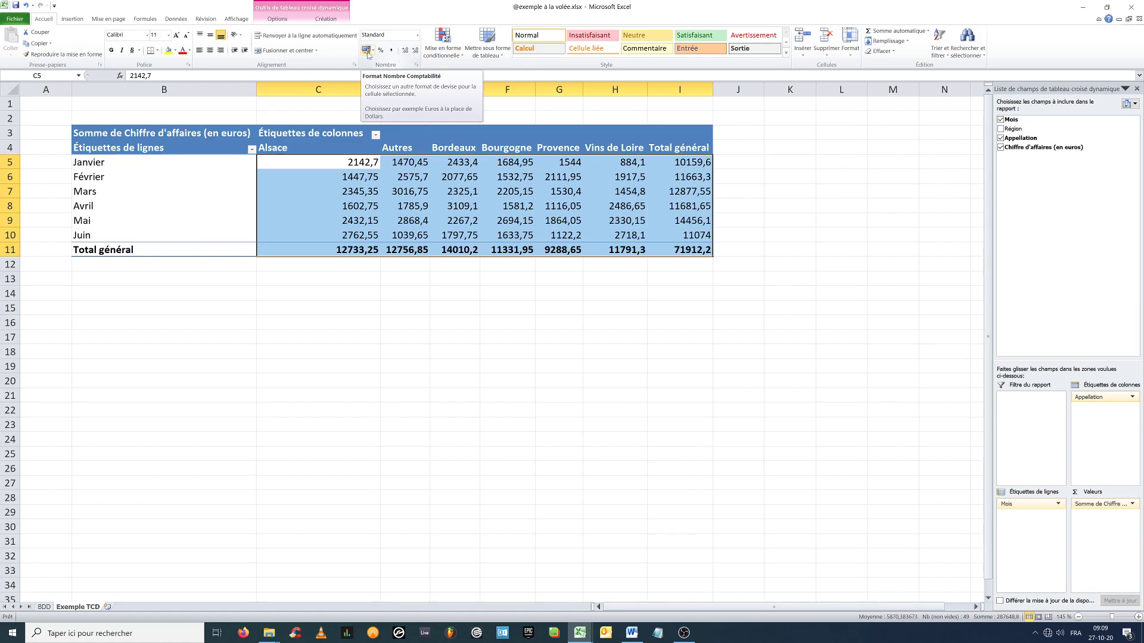
pyautogui.click(459, 292)
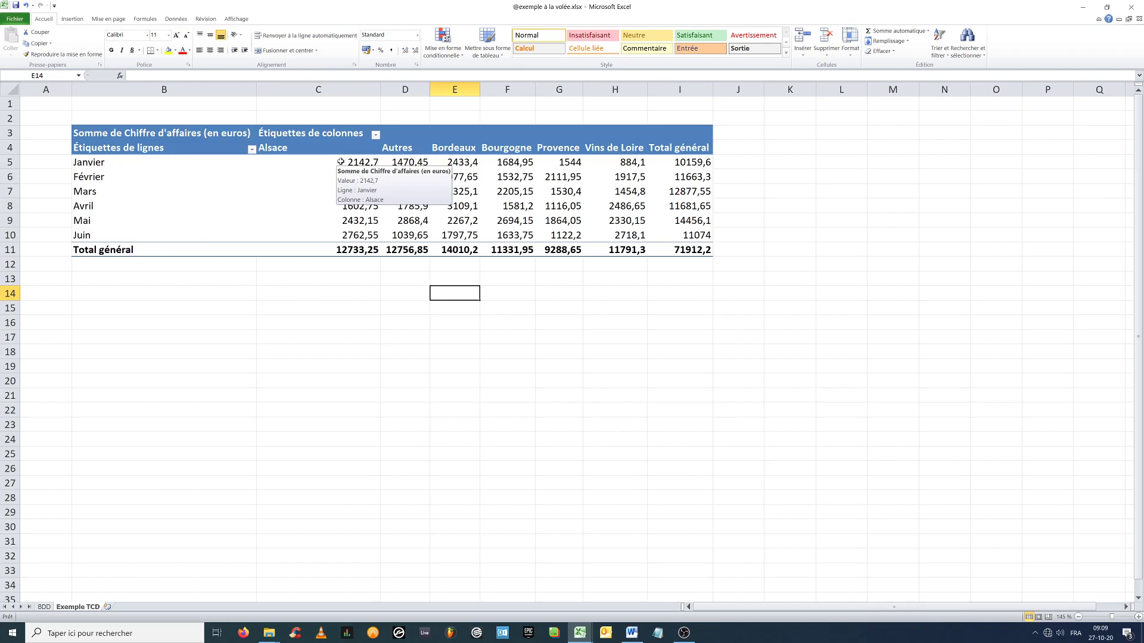
pyautogui.click(427, 187)
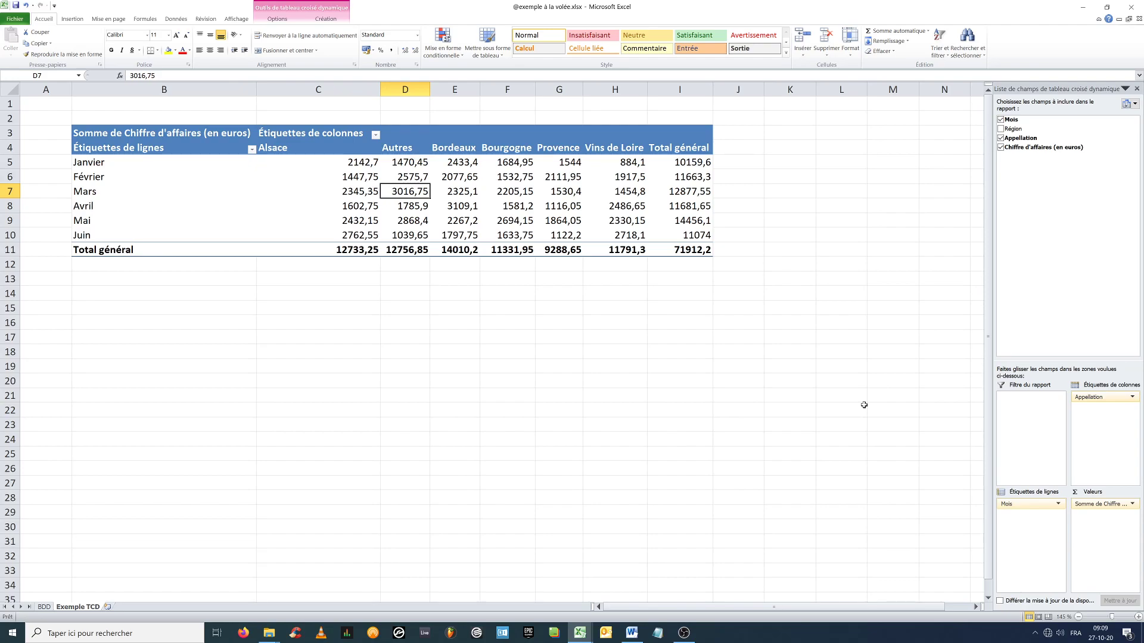
pyautogui.moveTo(357, 163); pyautogui.dragTo(683, 252)
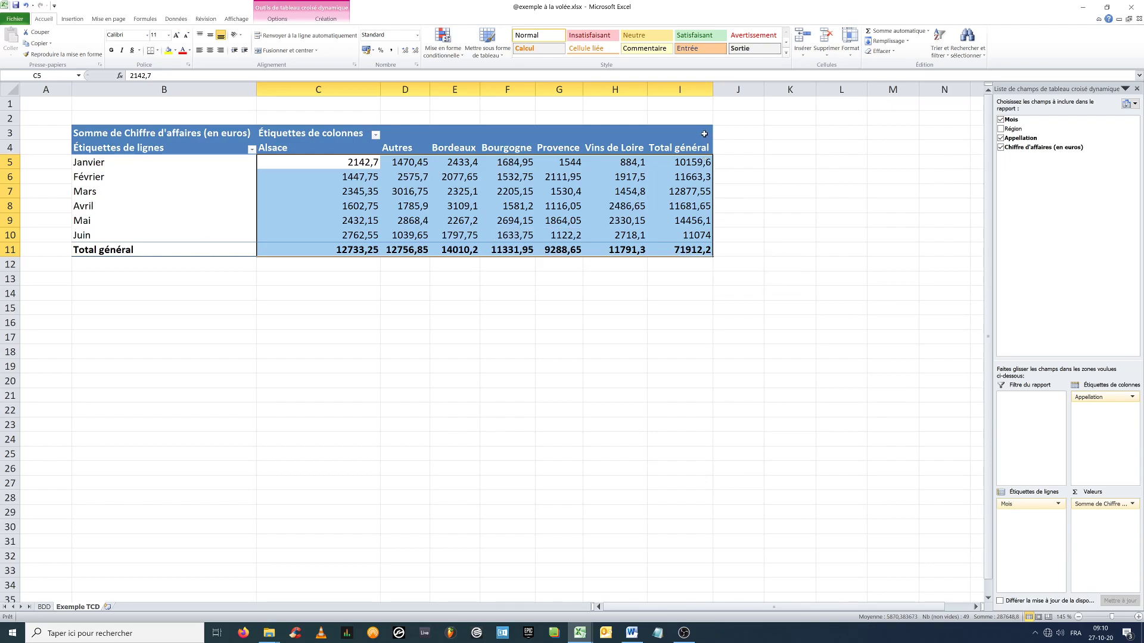
pyautogui.moveTo(308, 109); pyautogui.dragTo(518, 423)
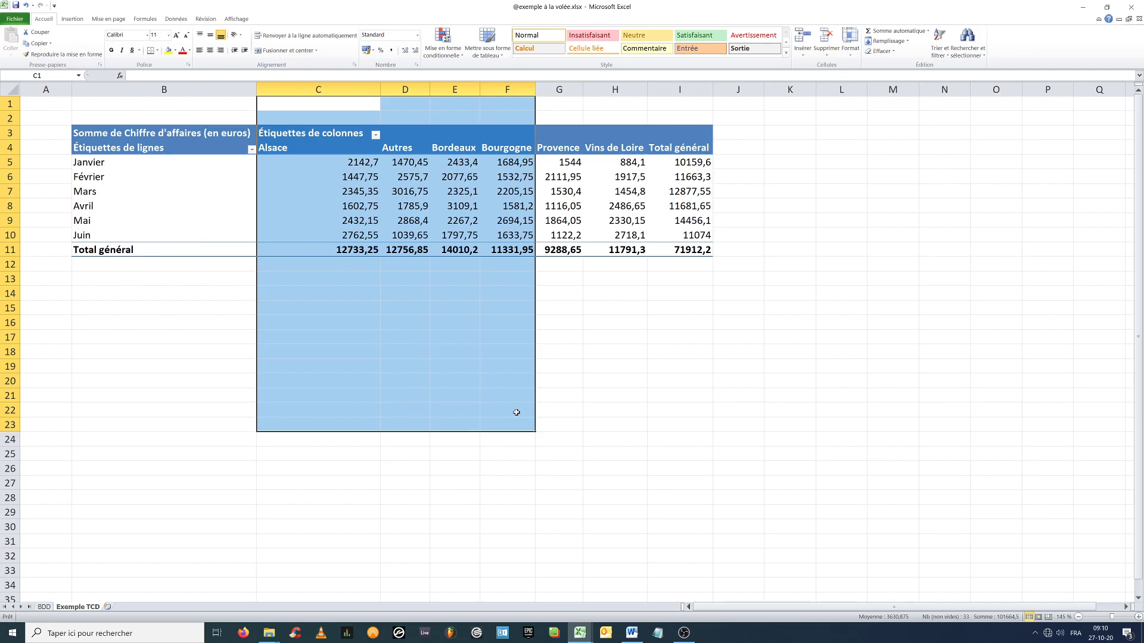
pyautogui.click(438, 207)
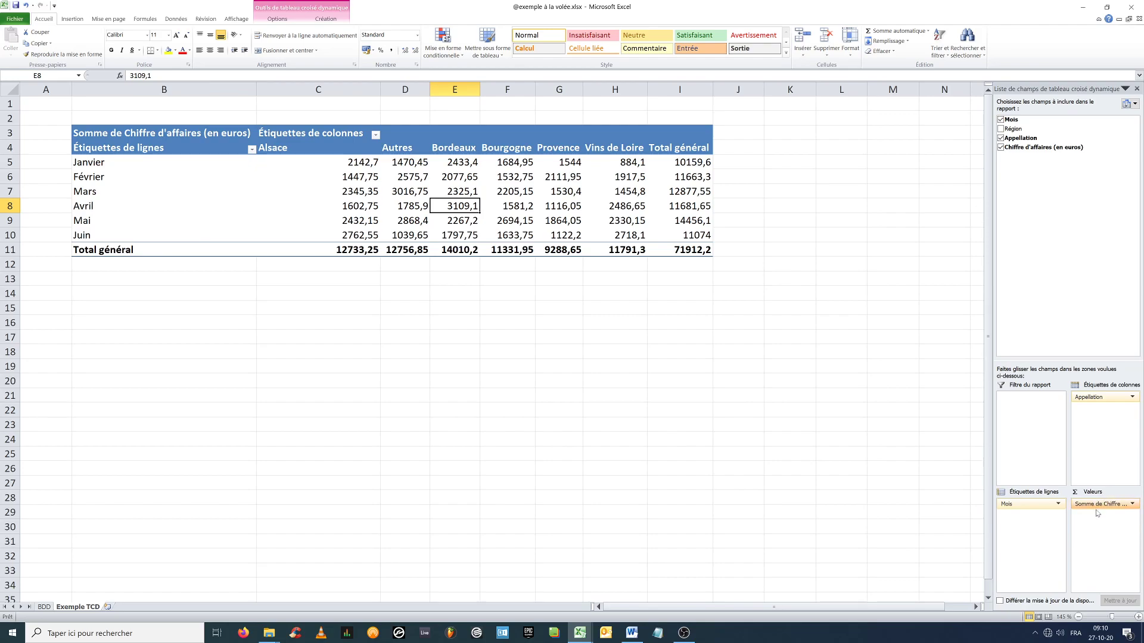
# Step: Format the pivot table's revenue value field as Monétaire with 2 decimals and the € symbol
pyautogui.click(1131, 505)
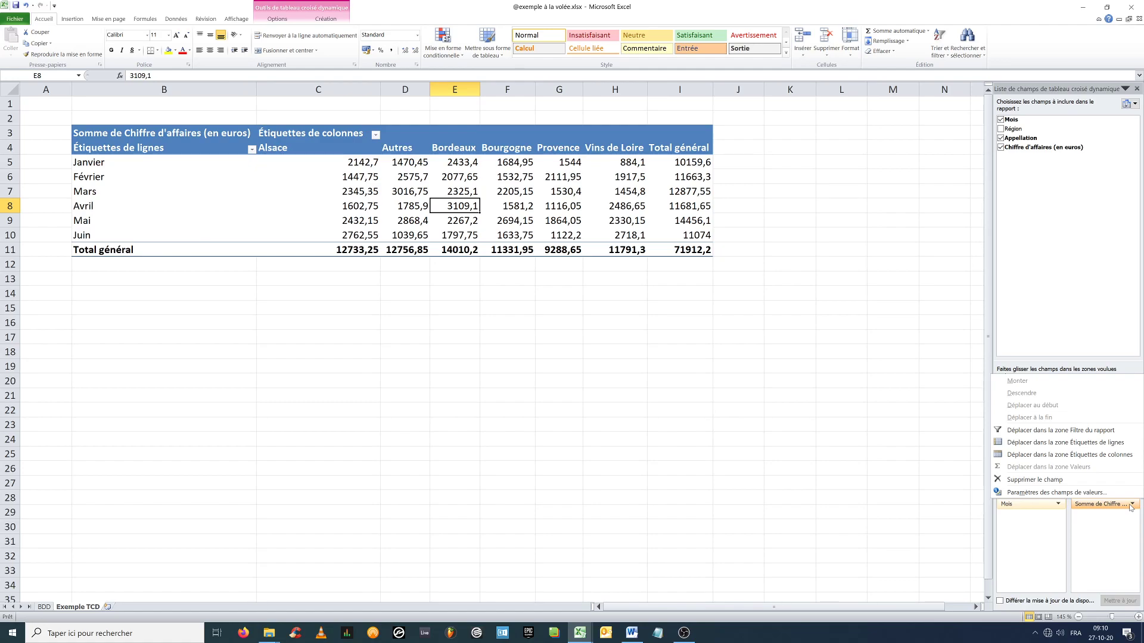
pyautogui.click(1103, 538)
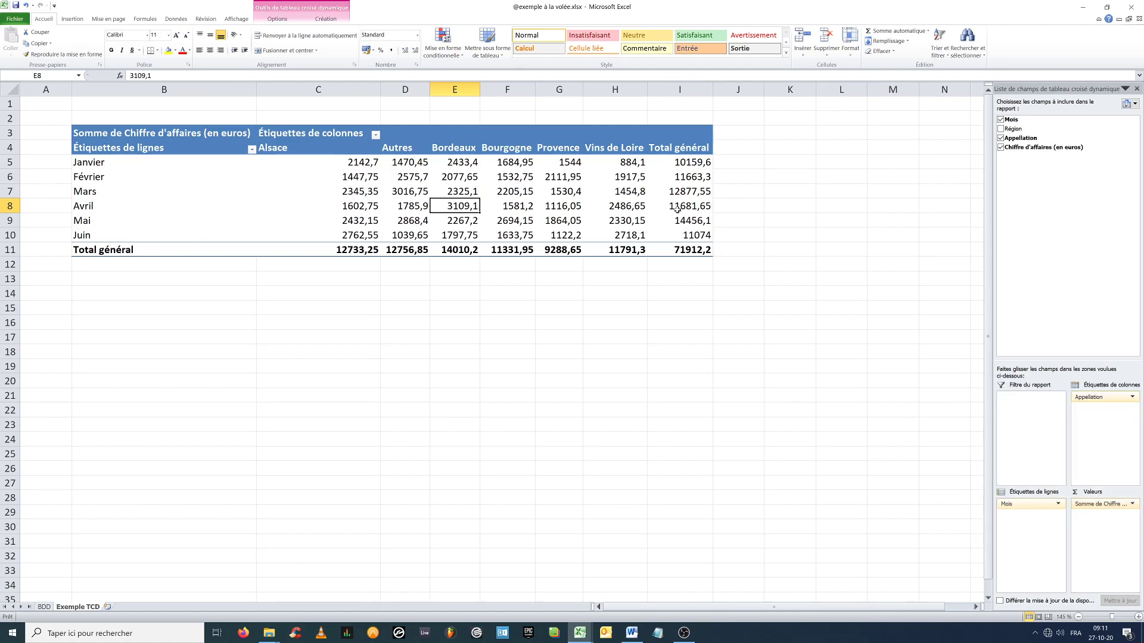
pyautogui.moveTo(329, 162)
pyautogui.click(1117, 508)
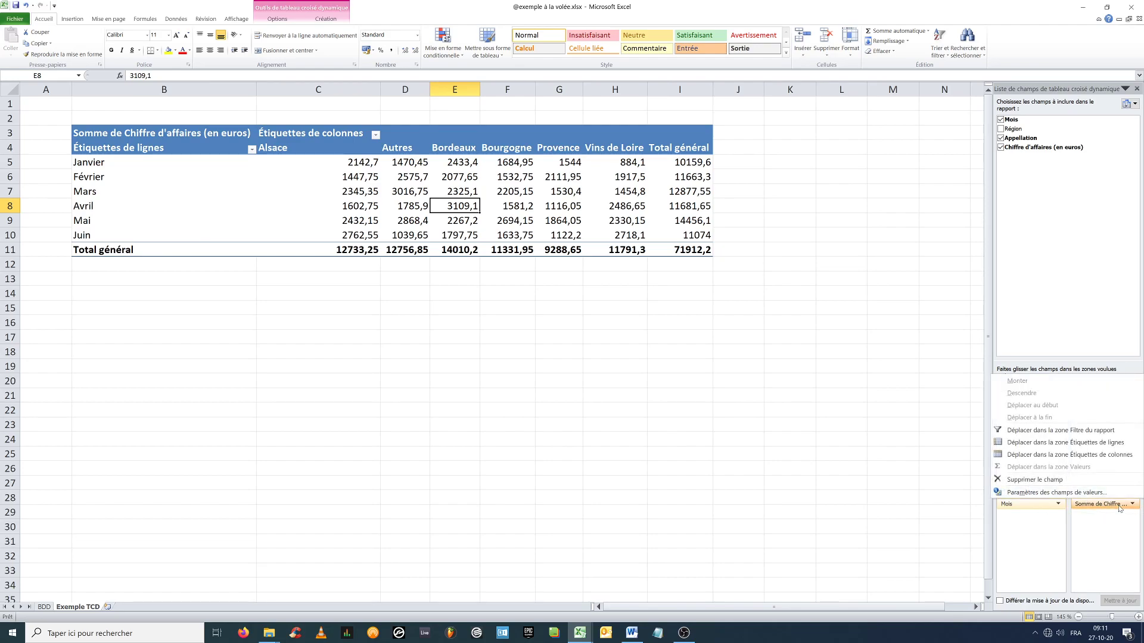
pyautogui.click(1055, 493)
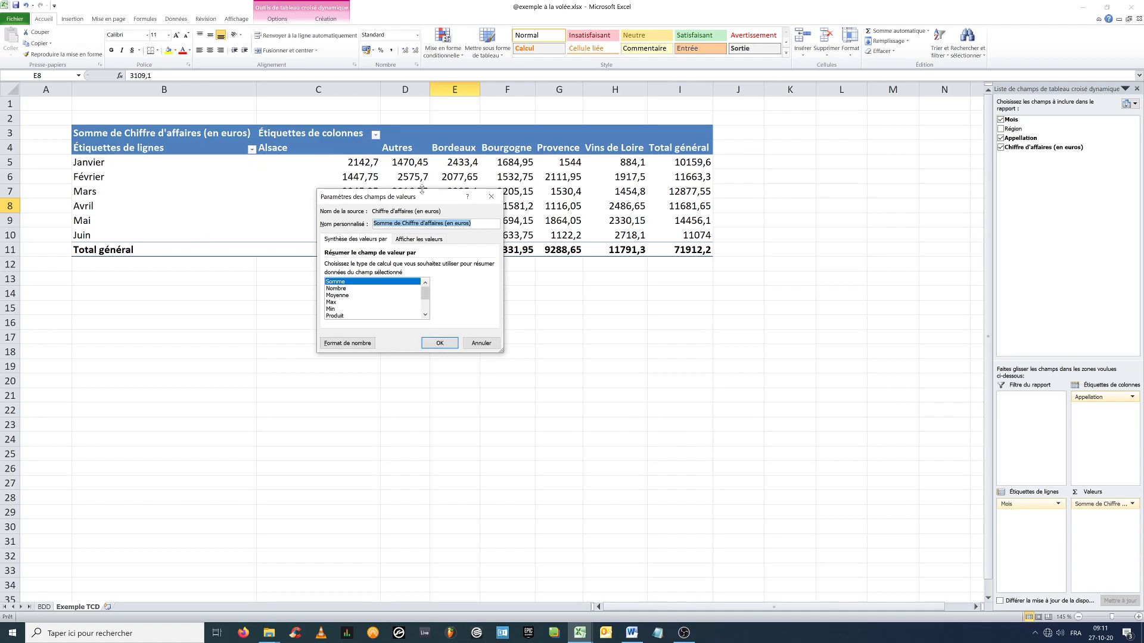
pyautogui.moveTo(419, 202); pyautogui.dragTo(436, 273)
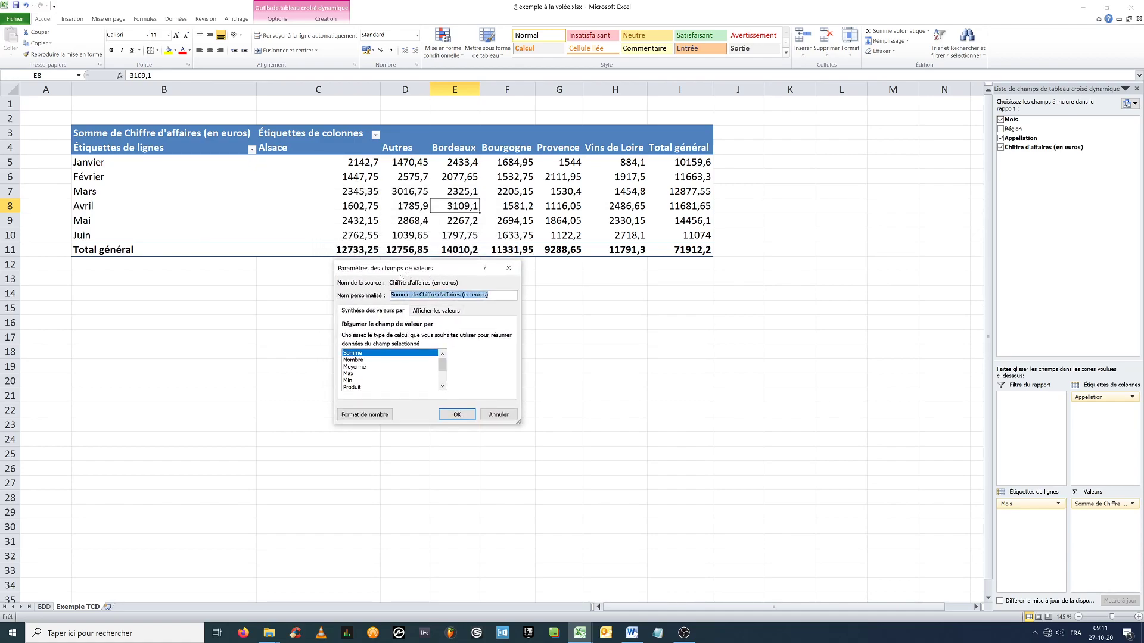
pyautogui.click(356, 415)
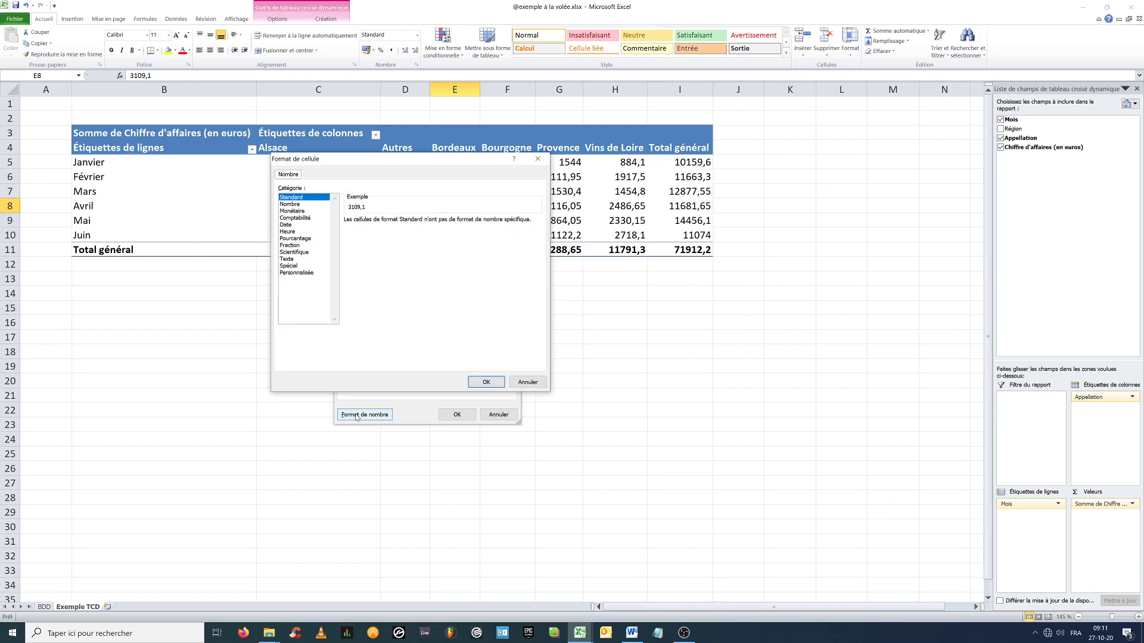
pyautogui.click(293, 211)
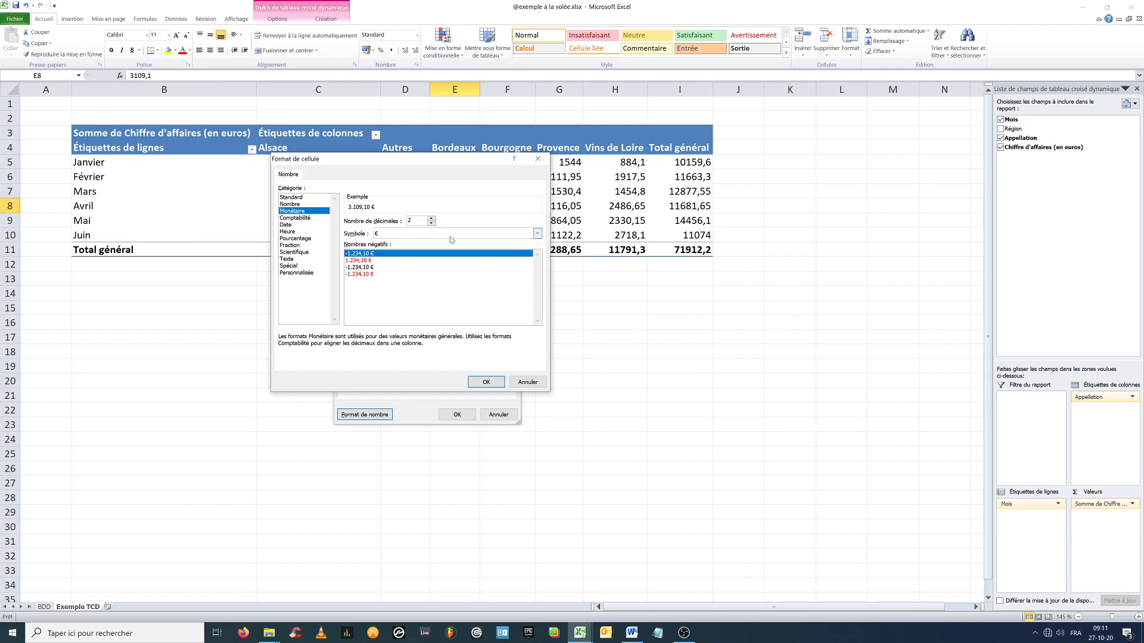
pyautogui.click(487, 382)
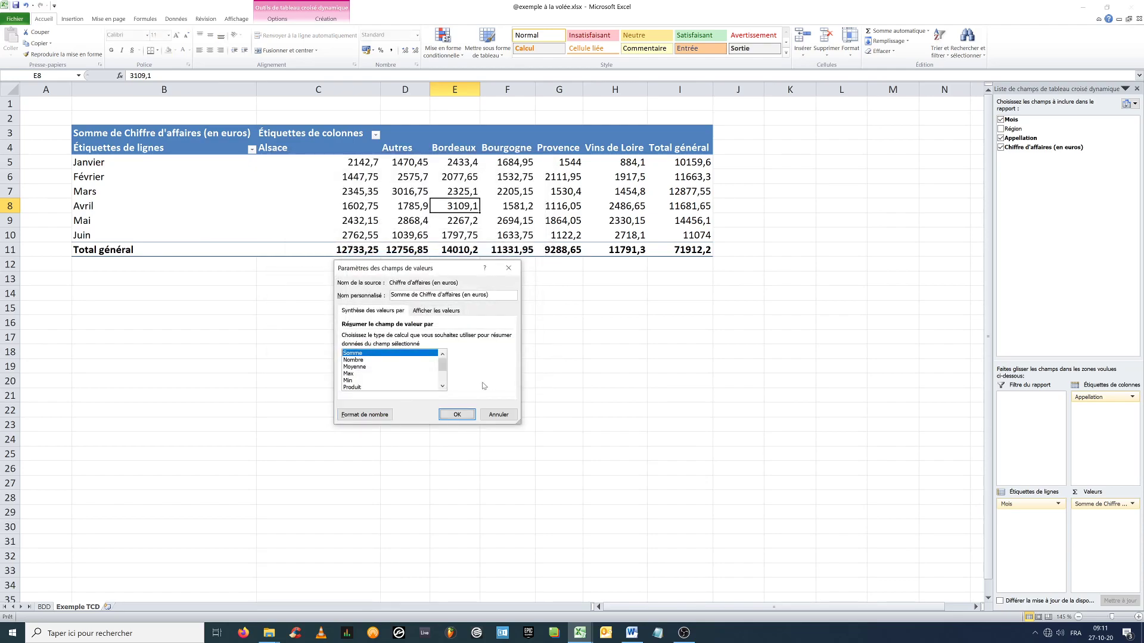
pyautogui.click(457, 414)
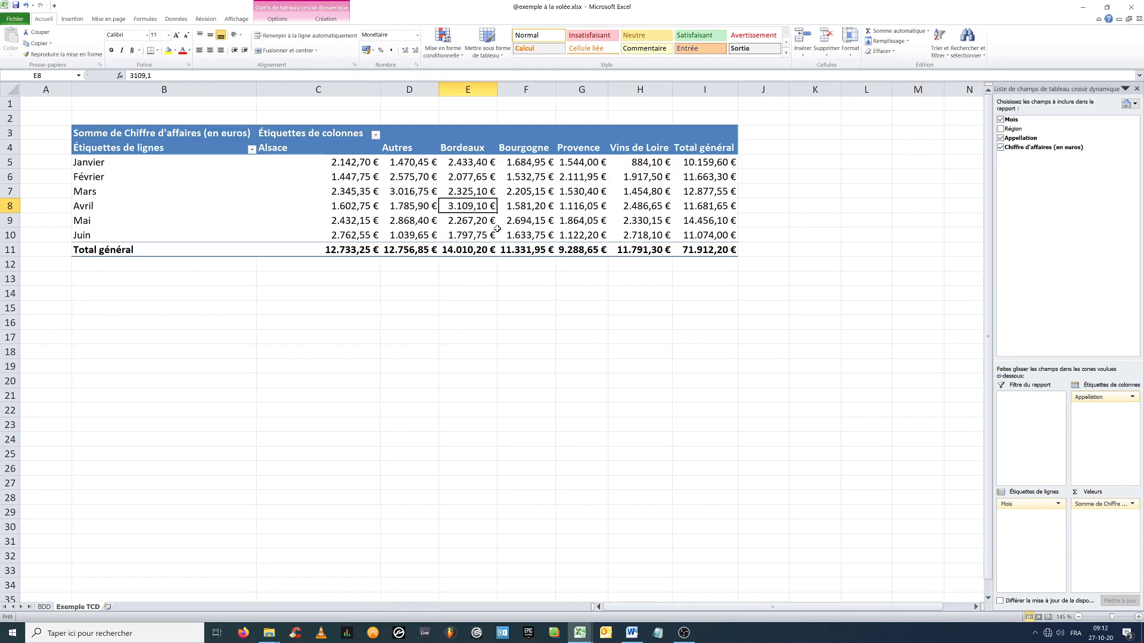
# Step: Check the currency format across all pivot values, from Janvier's Alsace figure to the overall Total général
pyautogui.moveTo(469, 219)
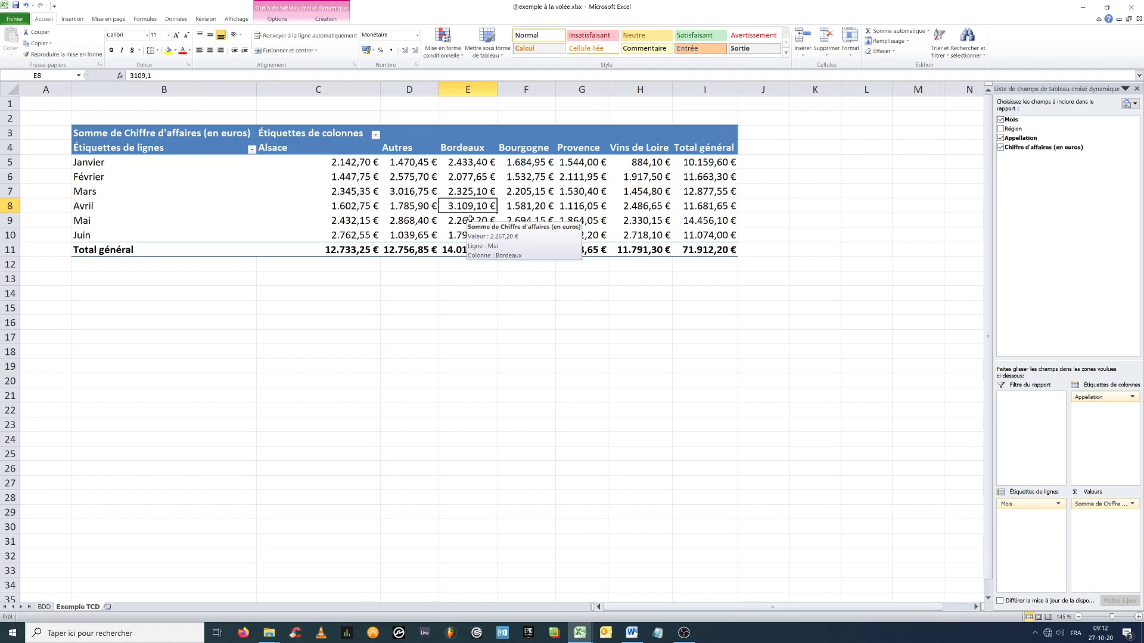
pyautogui.moveTo(336, 160); pyautogui.dragTo(688, 250)
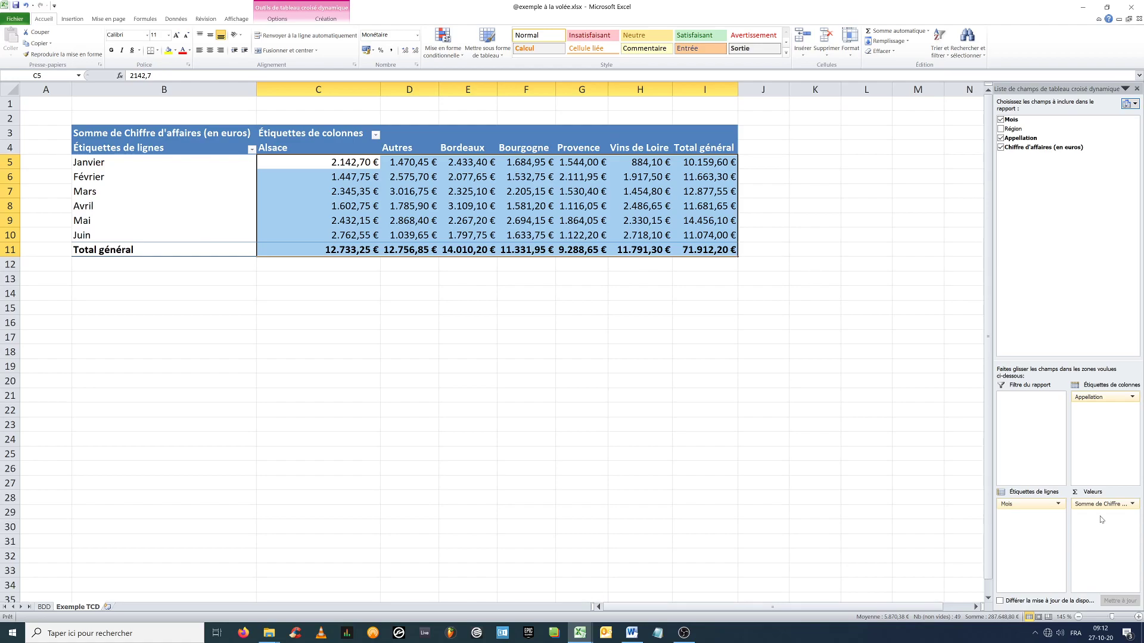
pyautogui.click(623, 290)
# Step: Summarise the pivot table's revenue field by Moyenne and name it "Moyenne de CA (en euros)"
pyautogui.click(654, 192)
pyautogui.moveTo(653, 193)
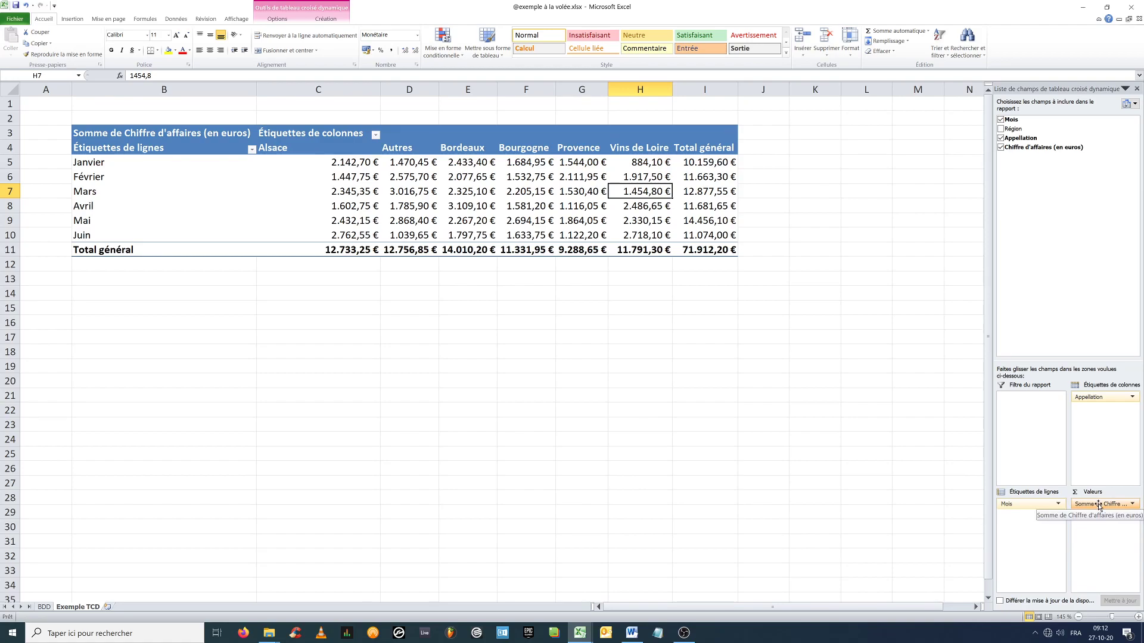
pyautogui.click(1132, 504)
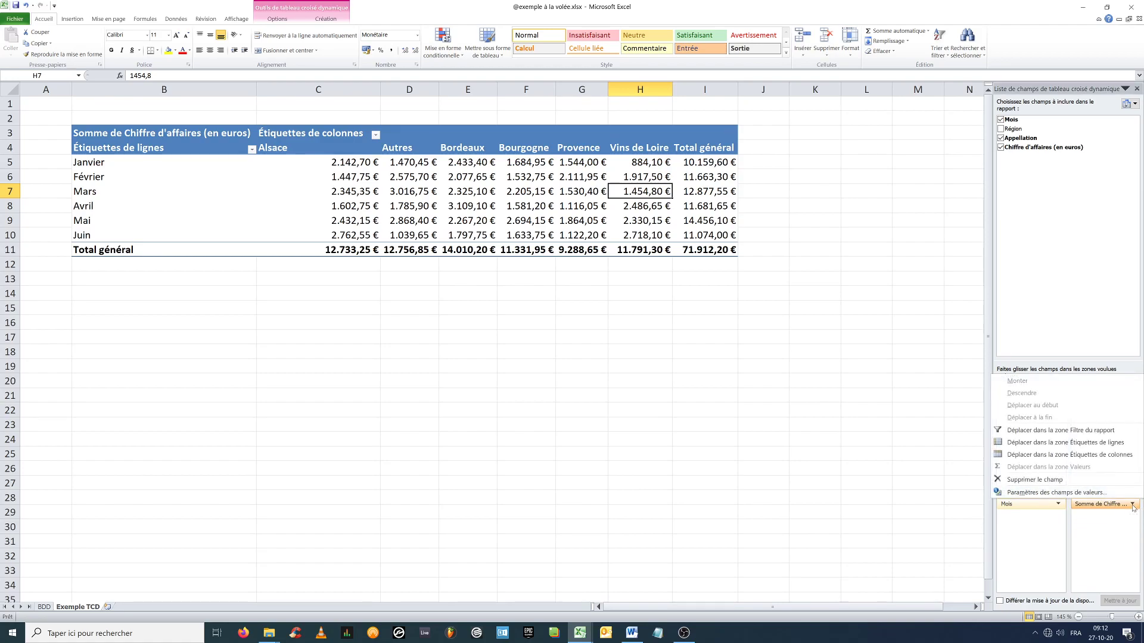
pyautogui.click(1095, 494)
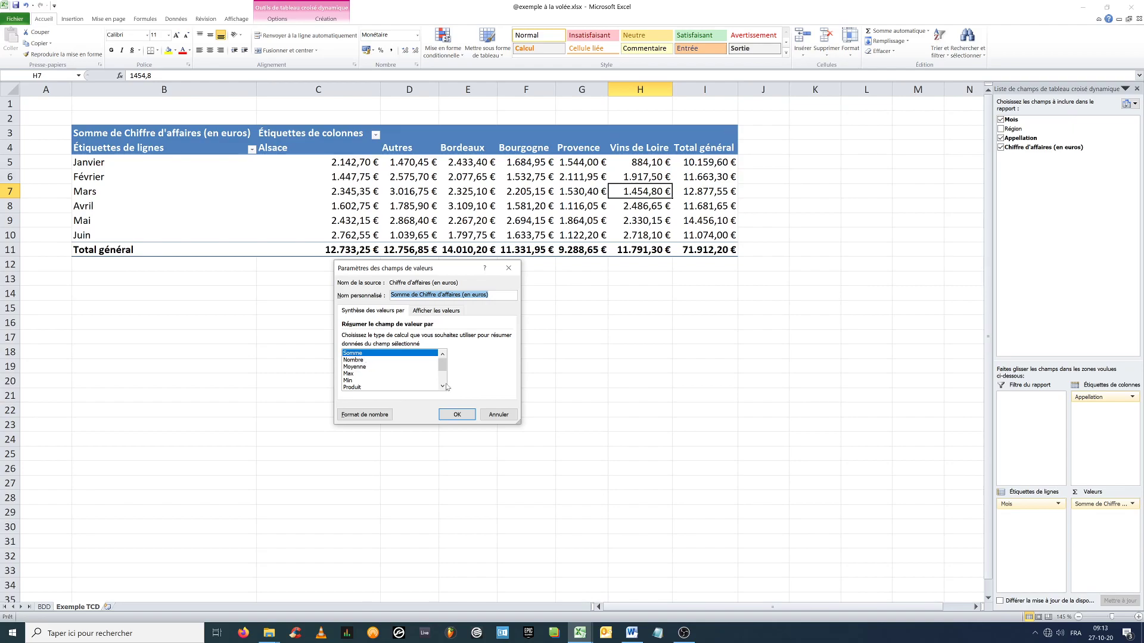
pyautogui.moveTo(442, 368)
pyautogui.mouseDown()
pyautogui.moveTo(444, 383)
pyautogui.moveTo(444, 366)
pyautogui.mouseUp()
pyautogui.click(360, 366)
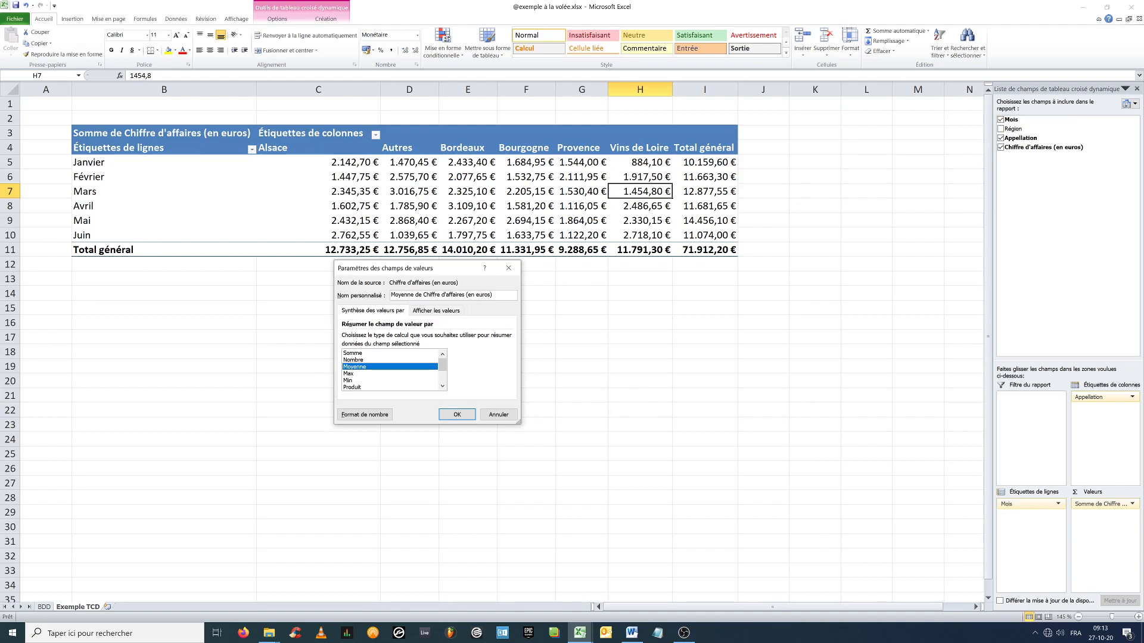
pyautogui.moveTo(464, 295); pyautogui.dragTo(423, 294)
pyautogui.write('CA')
pyautogui.click(451, 415)
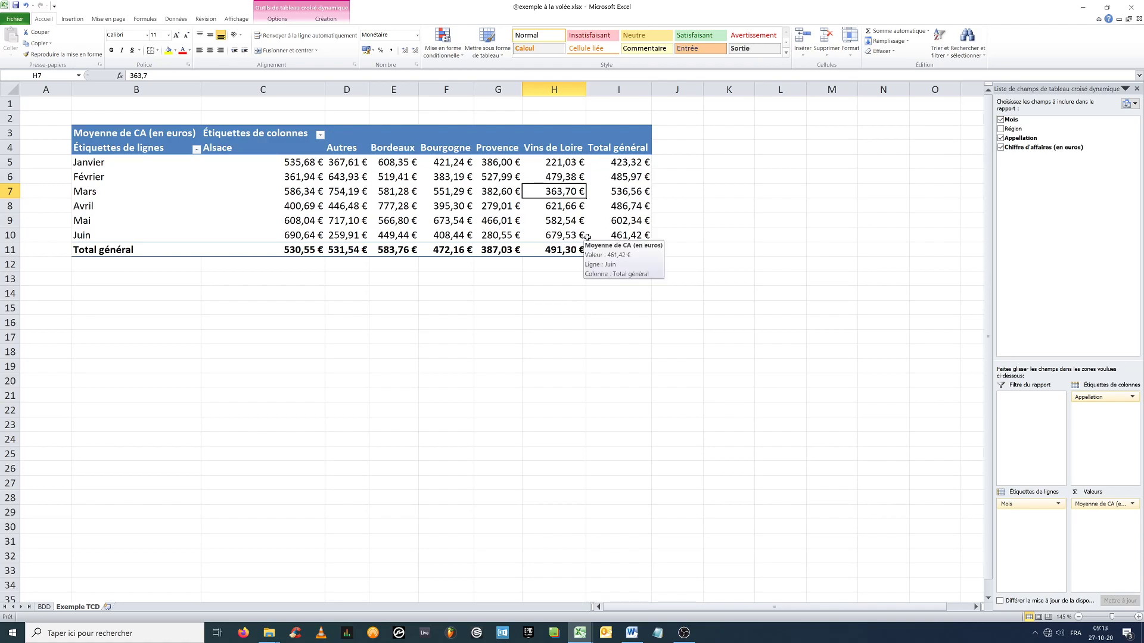
# Step: Examine the average revenue in the Bordeaux column and across the Mars row
pyautogui.moveTo(547, 245)
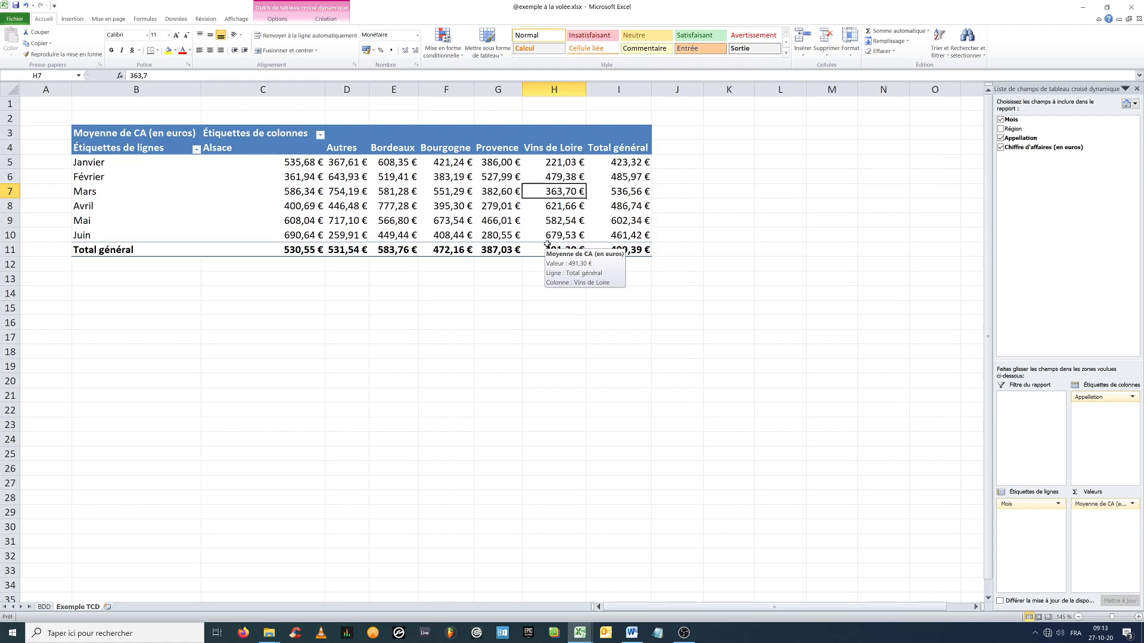
pyautogui.moveTo(390, 149); pyautogui.dragTo(401, 237)
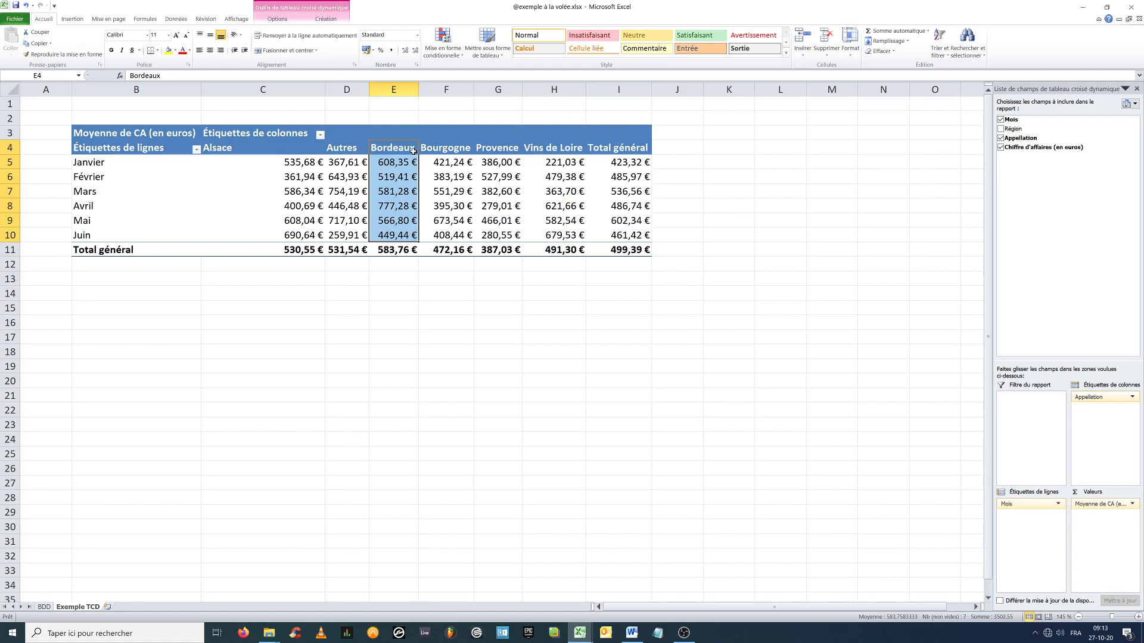
pyautogui.click(92, 192)
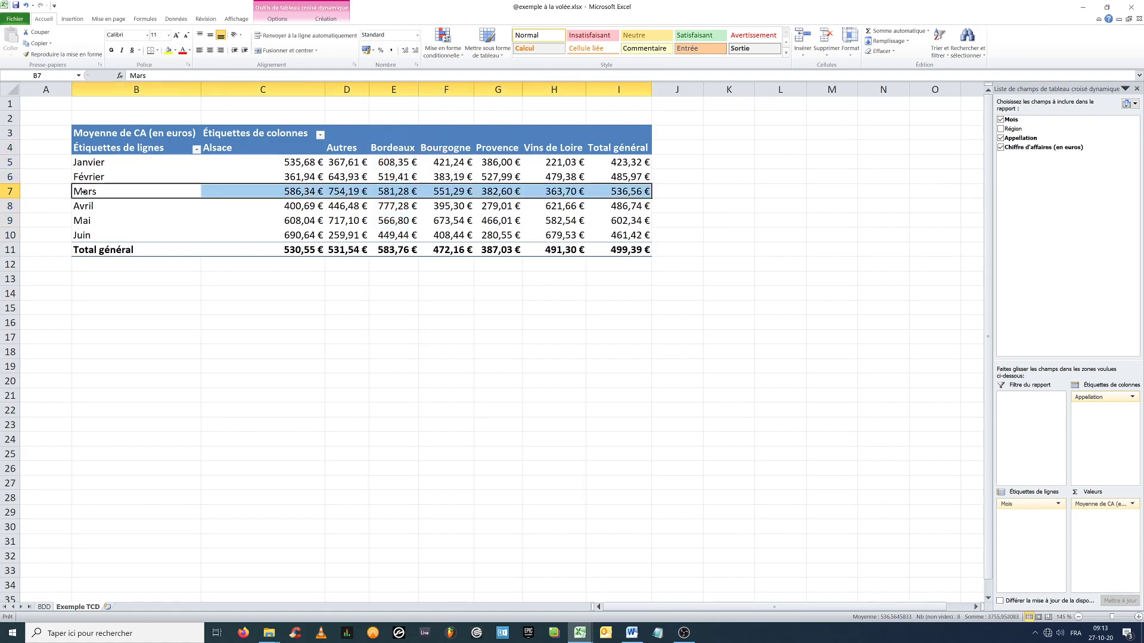
pyautogui.moveTo(254, 233)
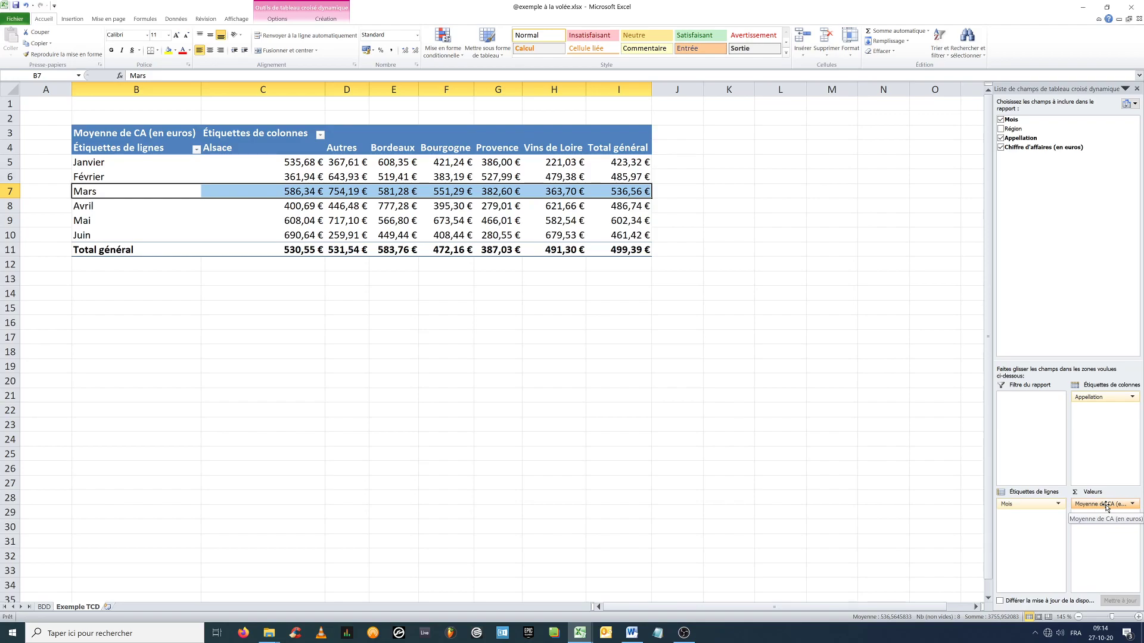
# Step: Switch the revenue value field's summary calculation back to Somme
pyautogui.click(1106, 505)
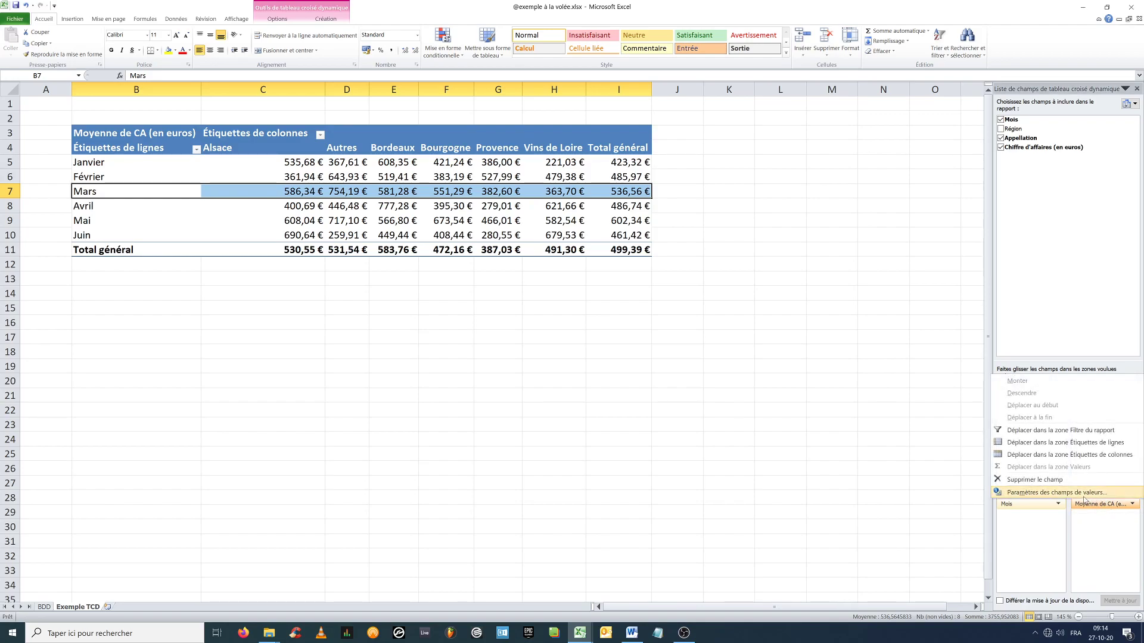
pyautogui.click(1085, 493)
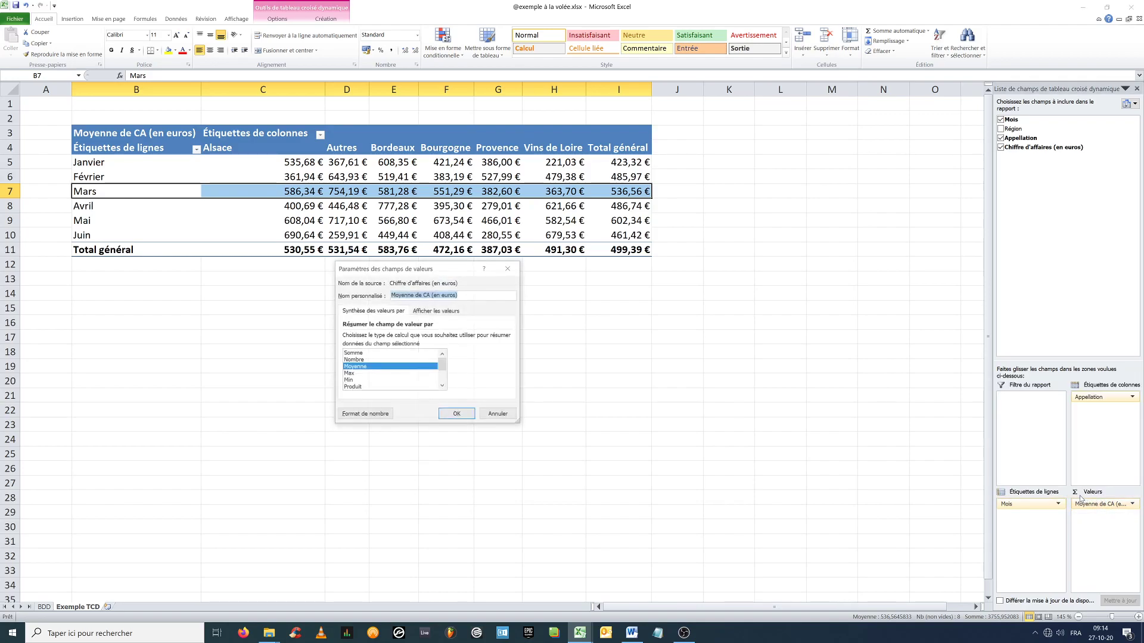
pyautogui.click(352, 353)
pyautogui.click(456, 416)
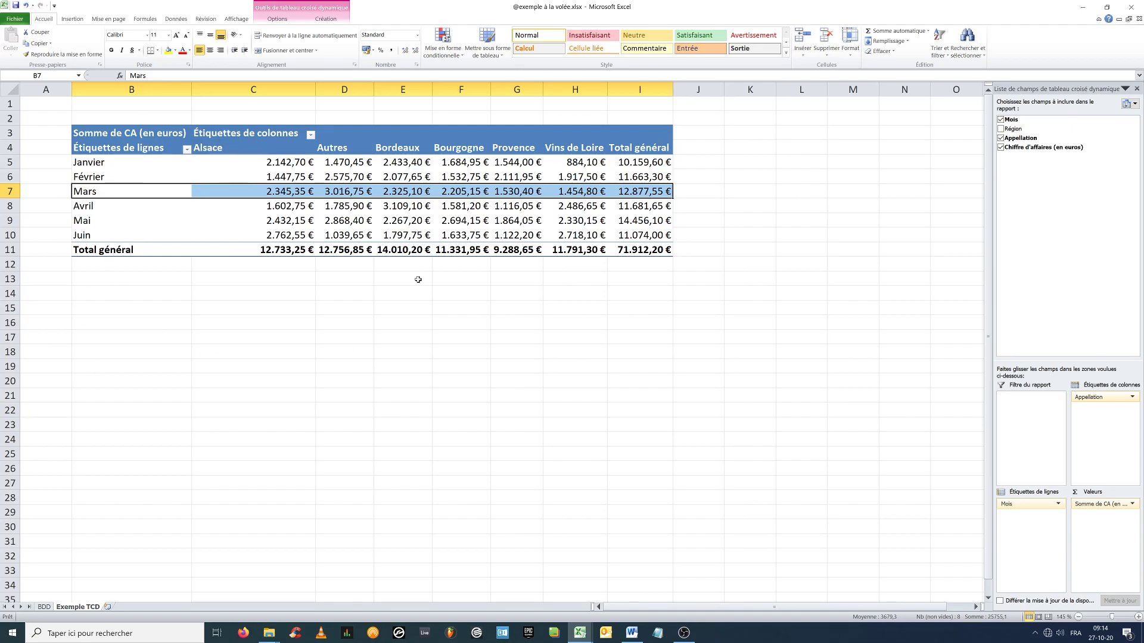
# Step: Create a second pivot table at cell B20 of Exemple TCD, using A1:D145 on the BDD sheet as its source
pyautogui.click(86, 382)
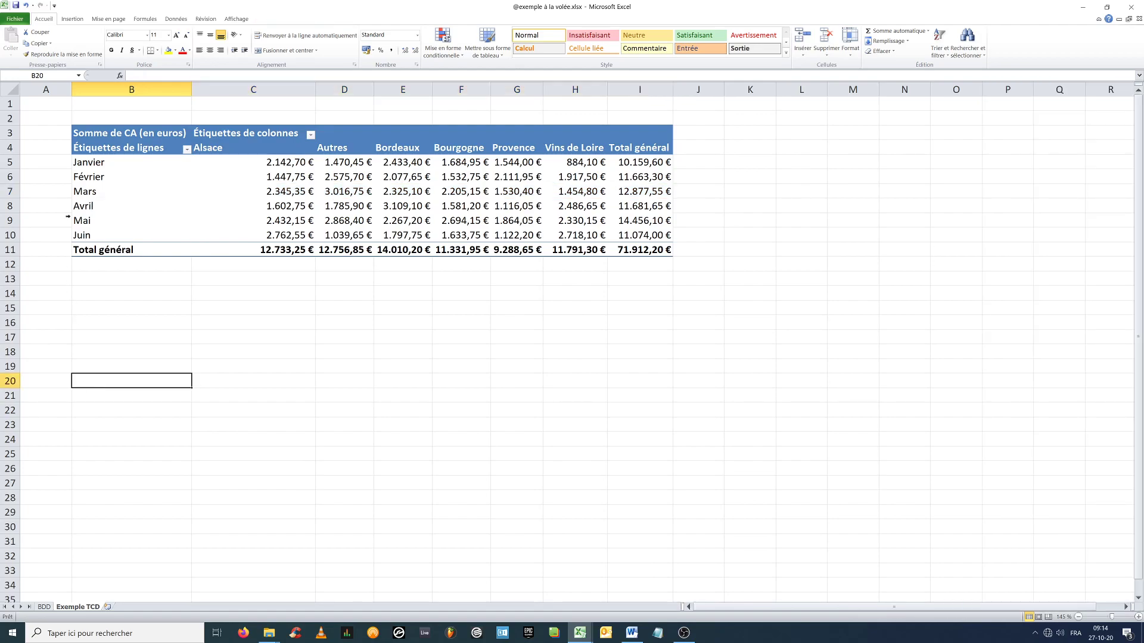
pyautogui.click(71, 21)
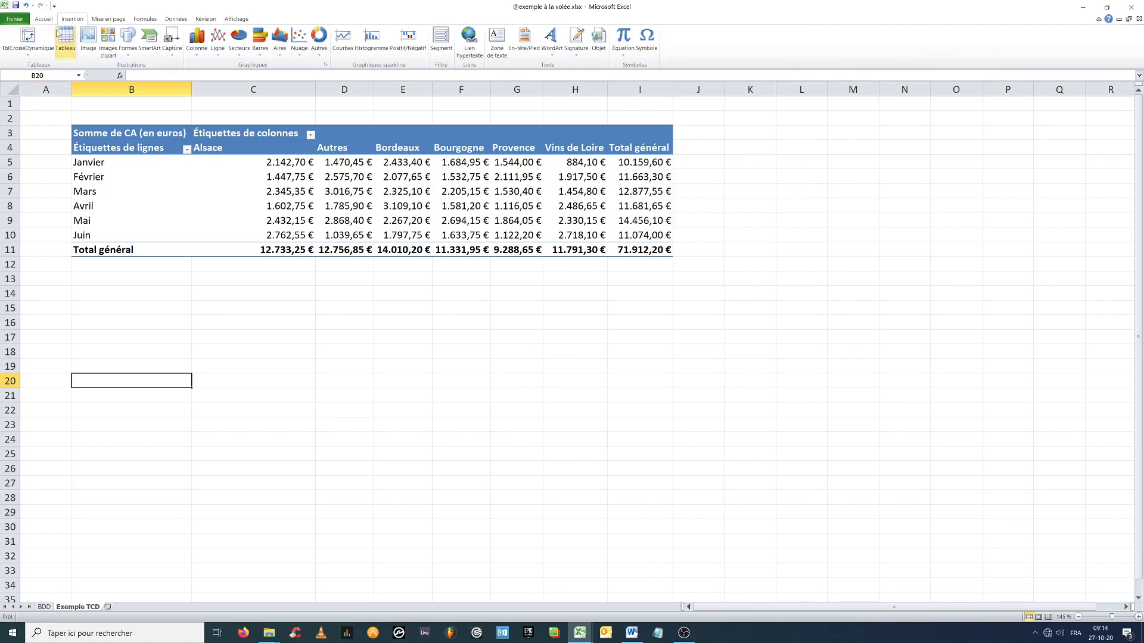
pyautogui.click(29, 50)
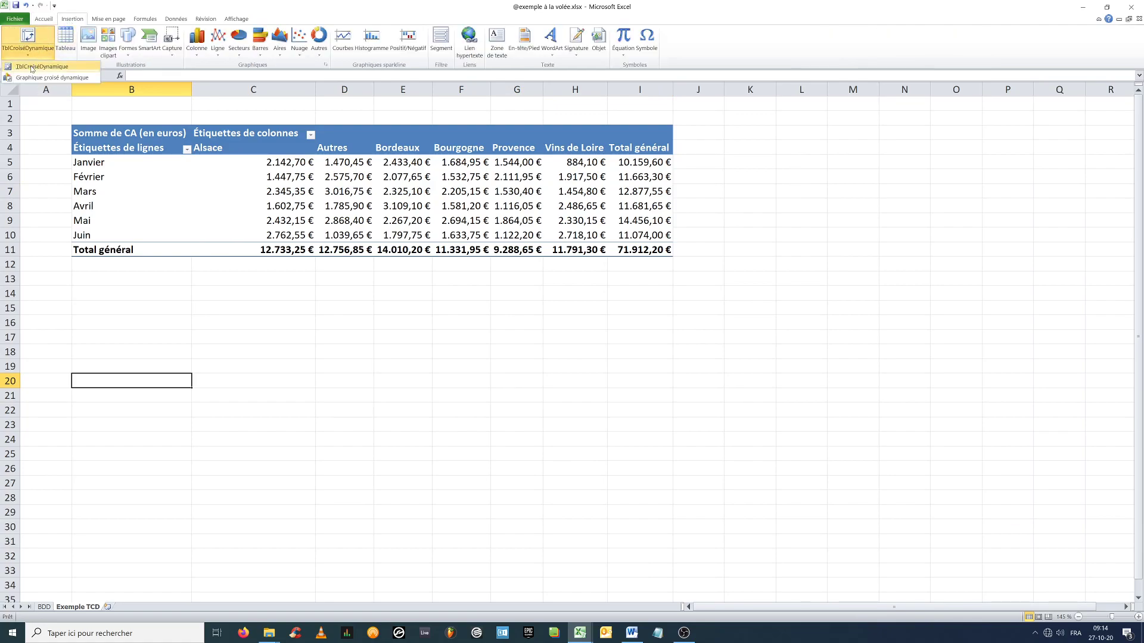
pyautogui.click(32, 68)
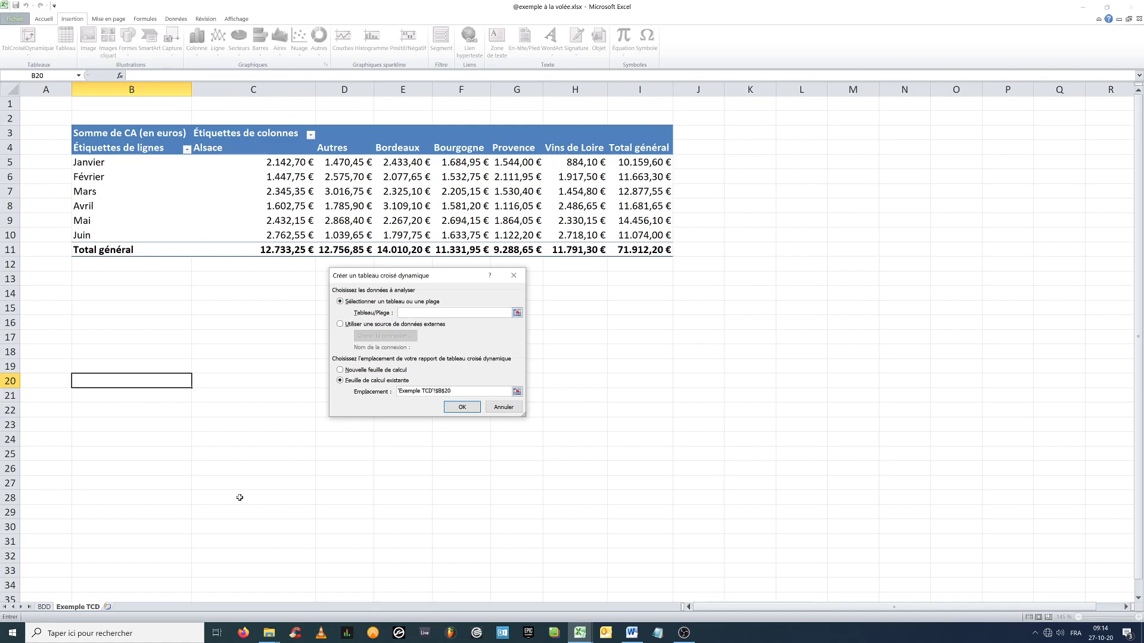
pyautogui.moveTo(47, 589); pyautogui.dragTo(47, 602)
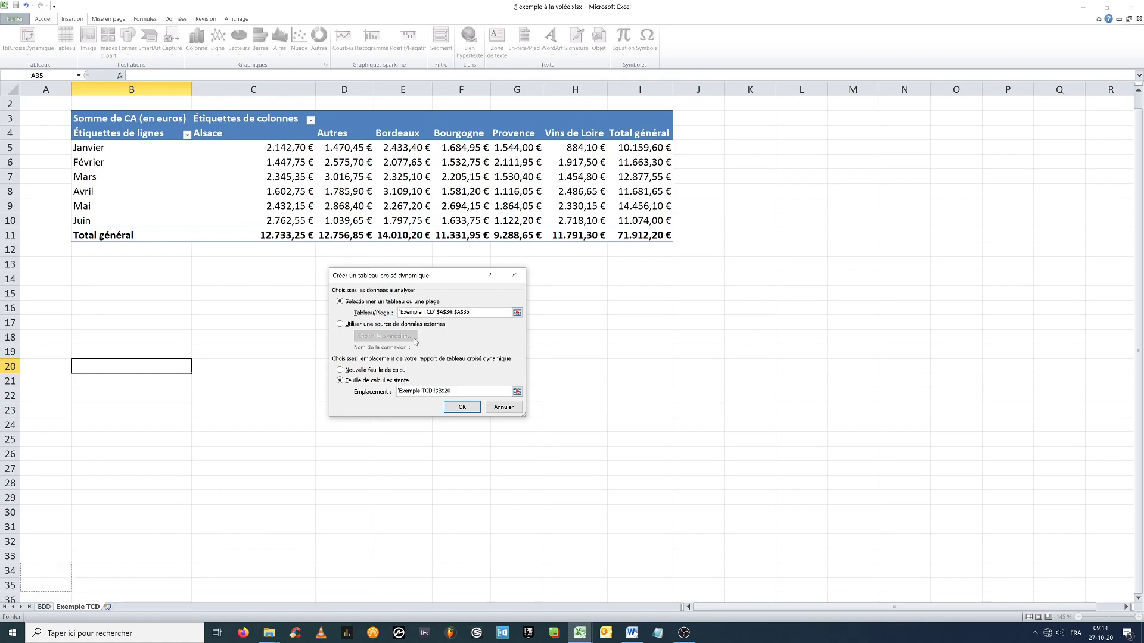
pyautogui.moveTo(472, 312); pyautogui.dragTo(390, 323)
pyautogui.press('BackSpace')
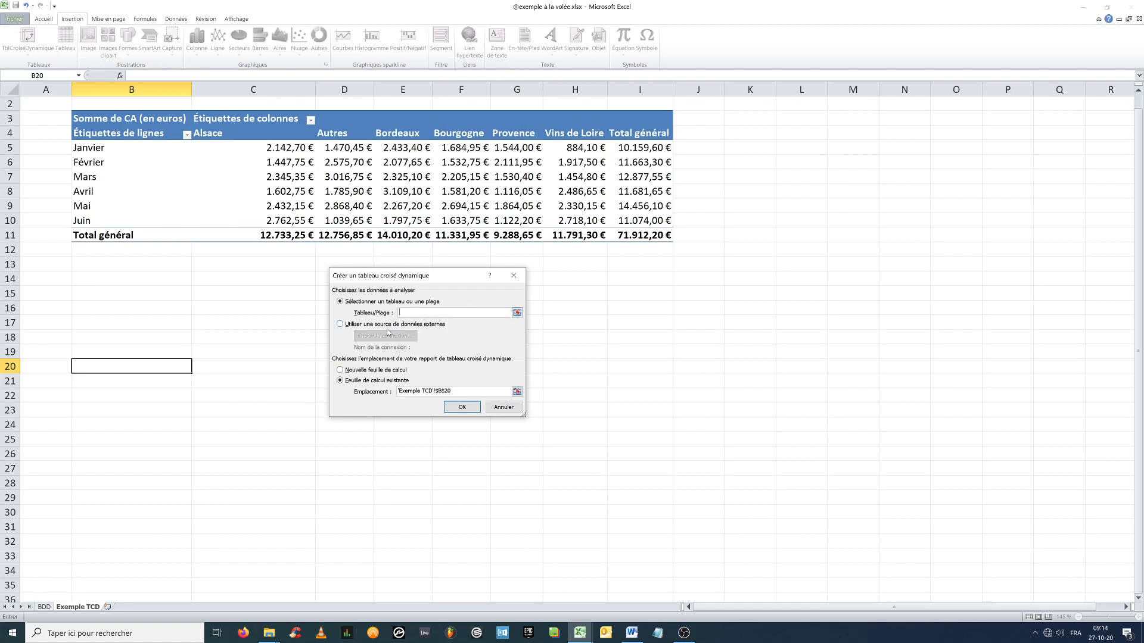
pyautogui.click(46, 608)
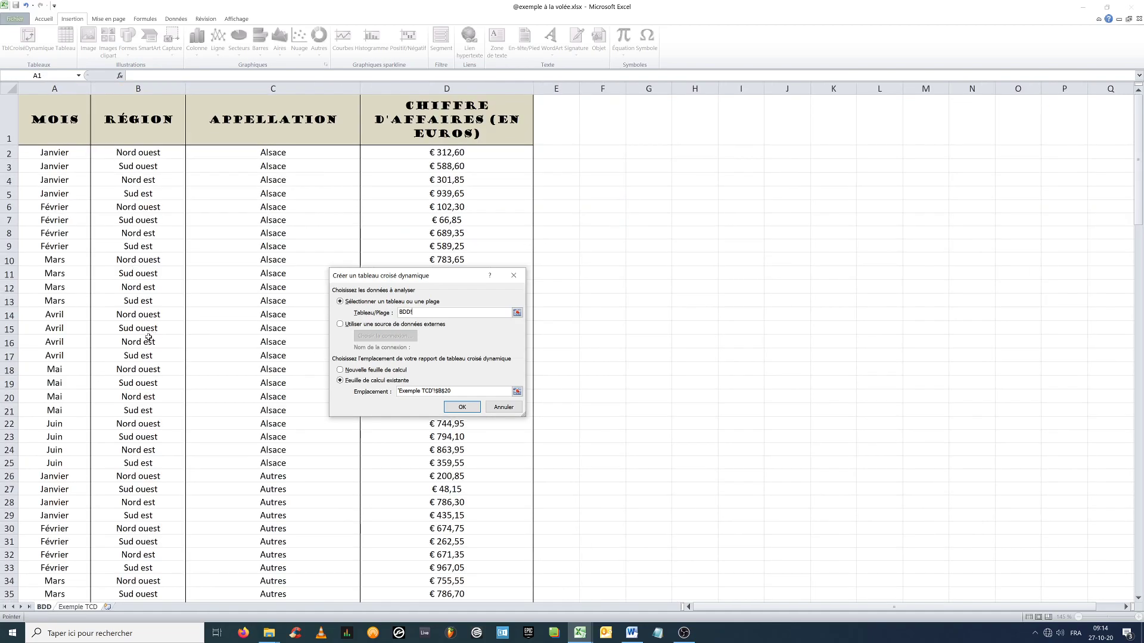
pyautogui.click(228, 350)
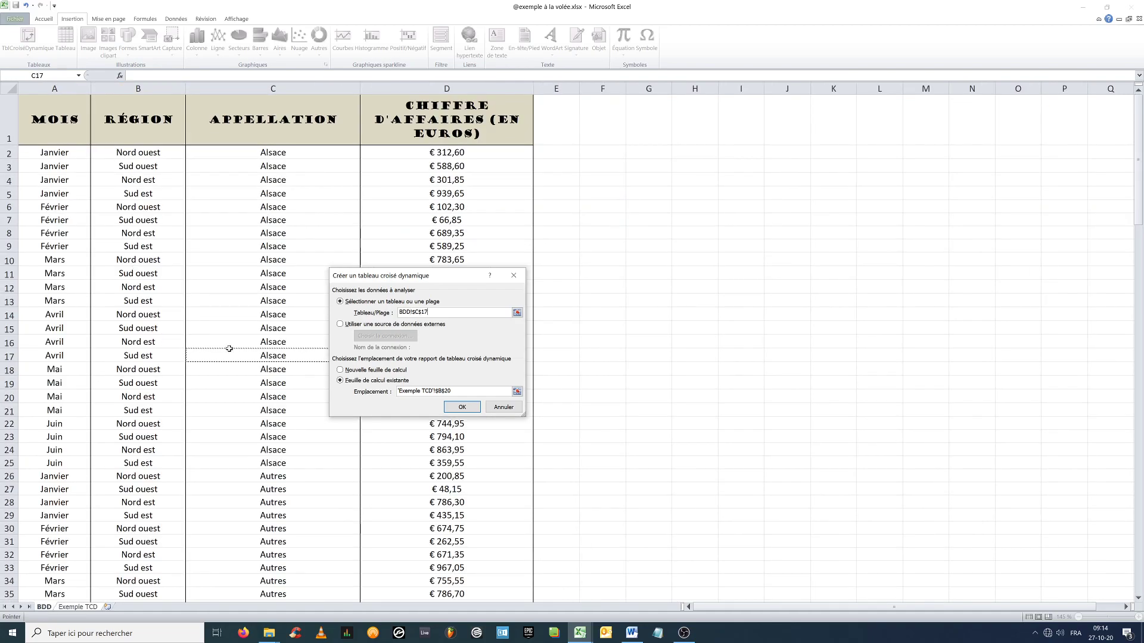
pyautogui.hotkey('ctrl', 'a')
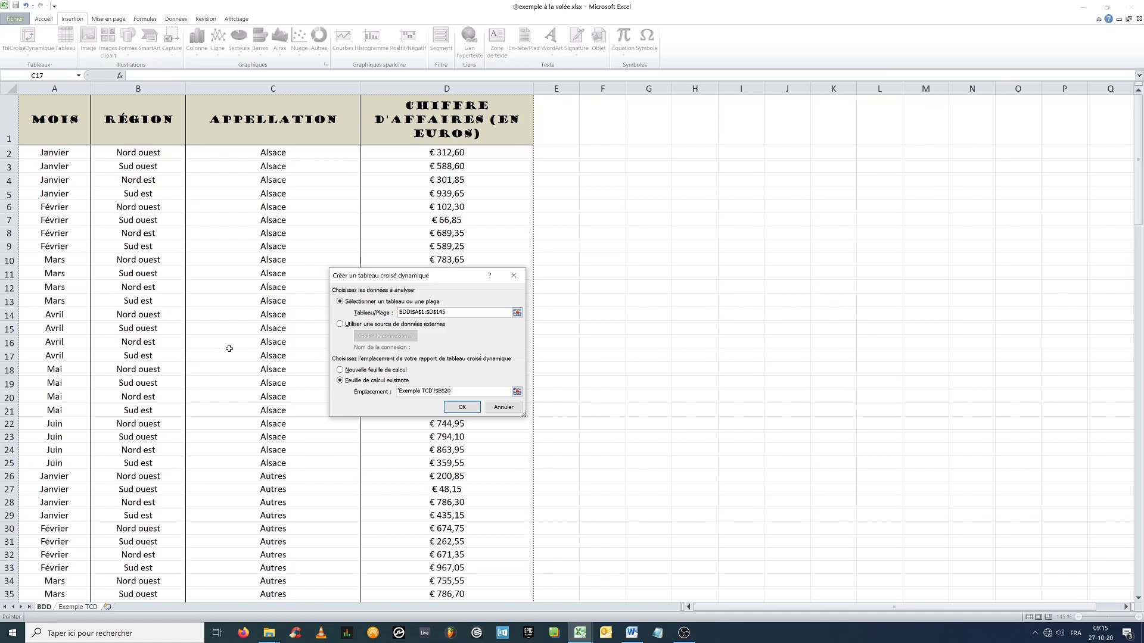
pyautogui.click(458, 406)
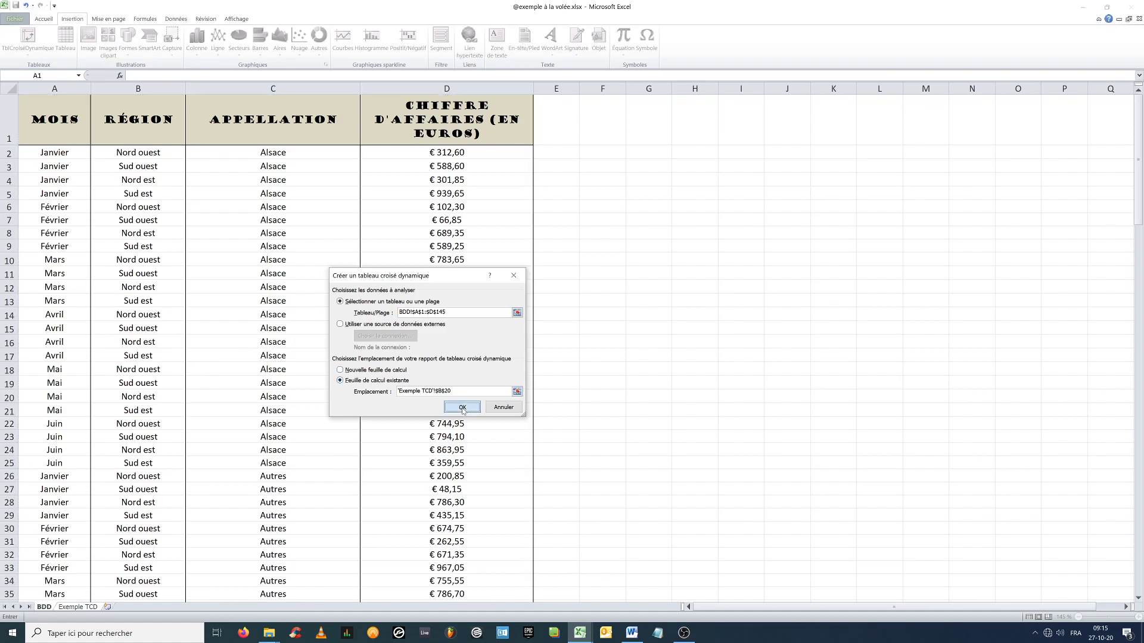
pyautogui.scroll(-2, 368, 398)
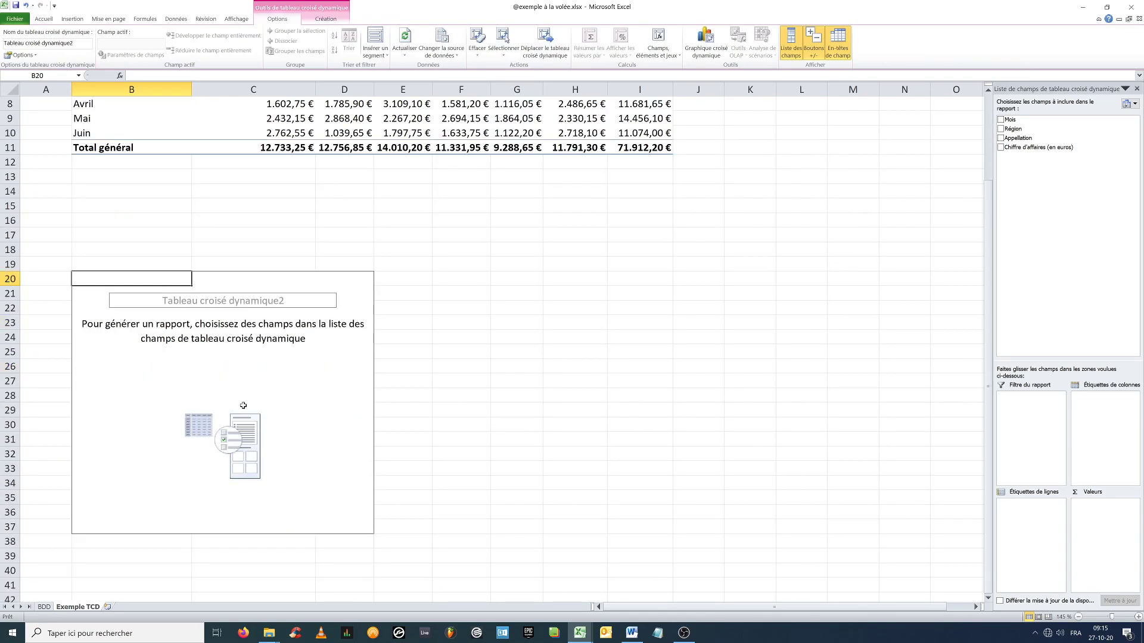
pyautogui.click(194, 347)
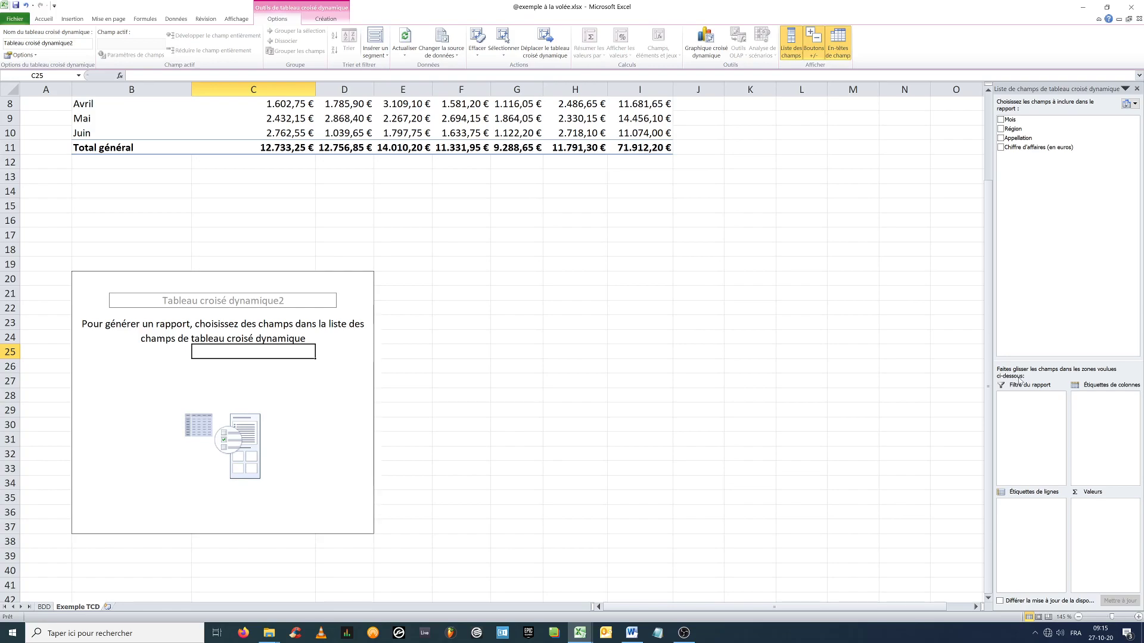
# Step: Lay out the second pivot table with Mois as row labels and Appellation as the value field
pyautogui.scroll(3, 608, 232)
pyautogui.click(494, 225)
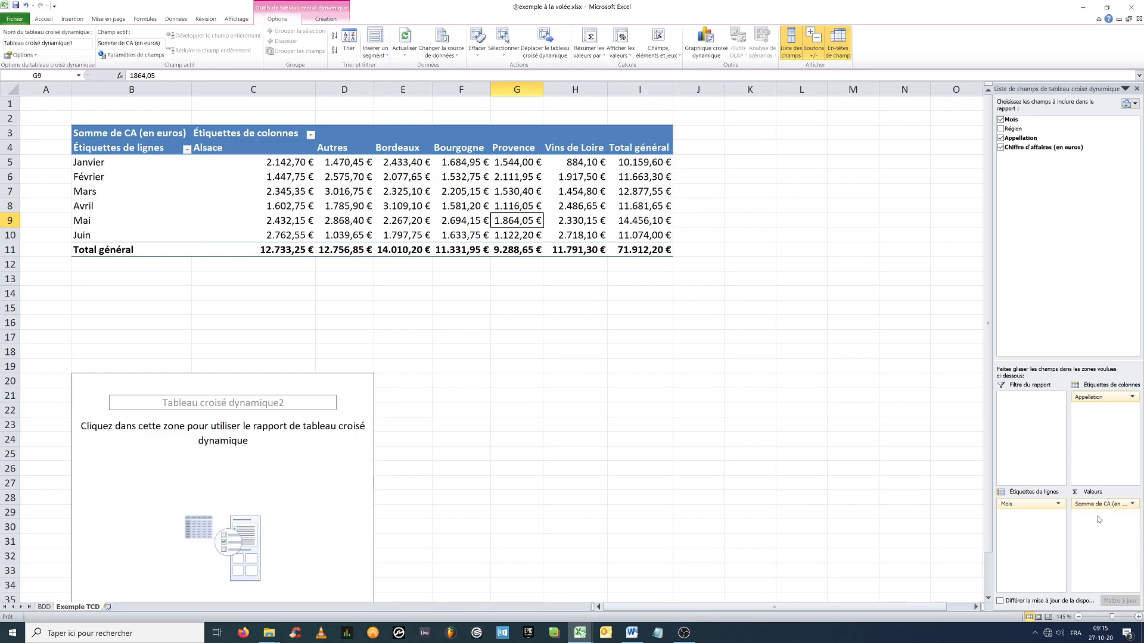
pyautogui.scroll(-2, 676, 421)
pyautogui.click(255, 413)
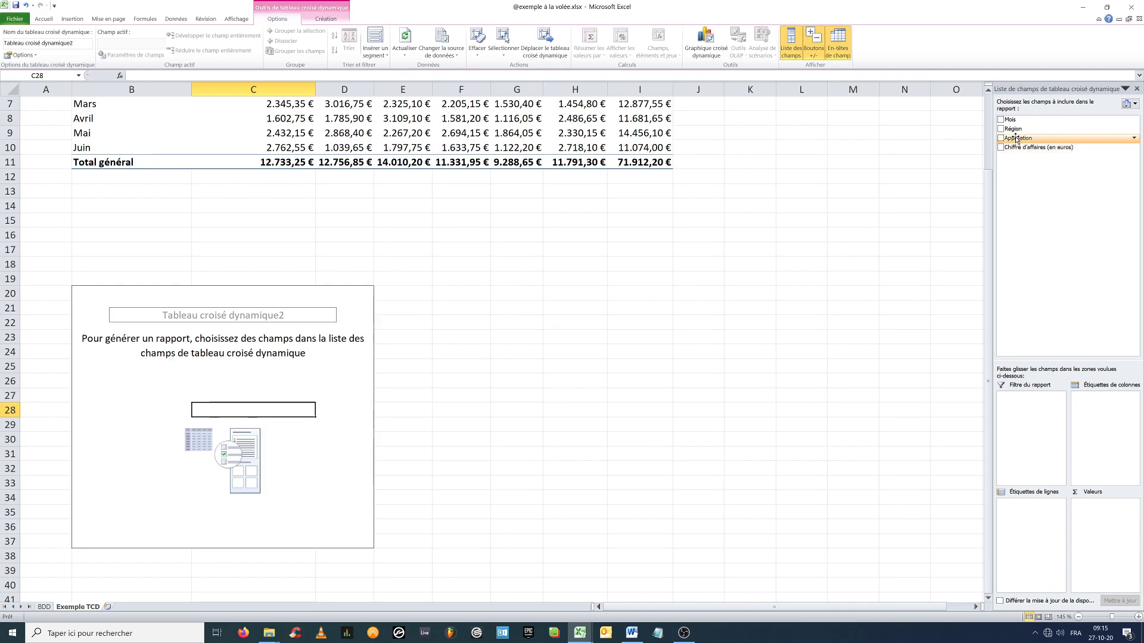
pyautogui.moveTo(1015, 122); pyautogui.dragTo(1030, 536)
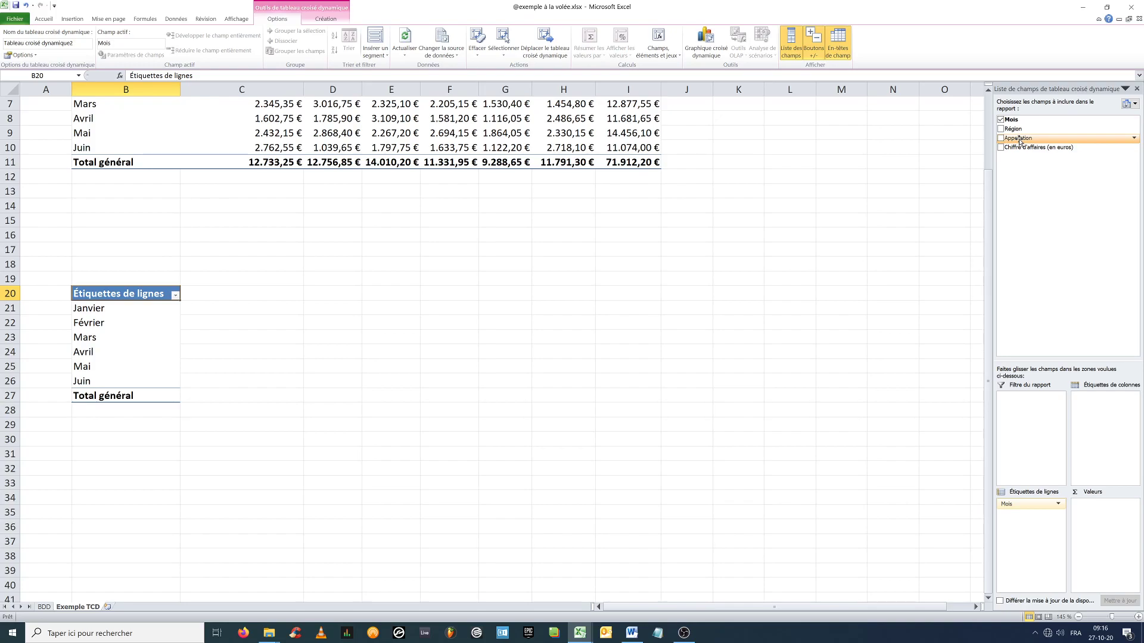
pyautogui.moveTo(1020, 140); pyautogui.dragTo(1104, 516)
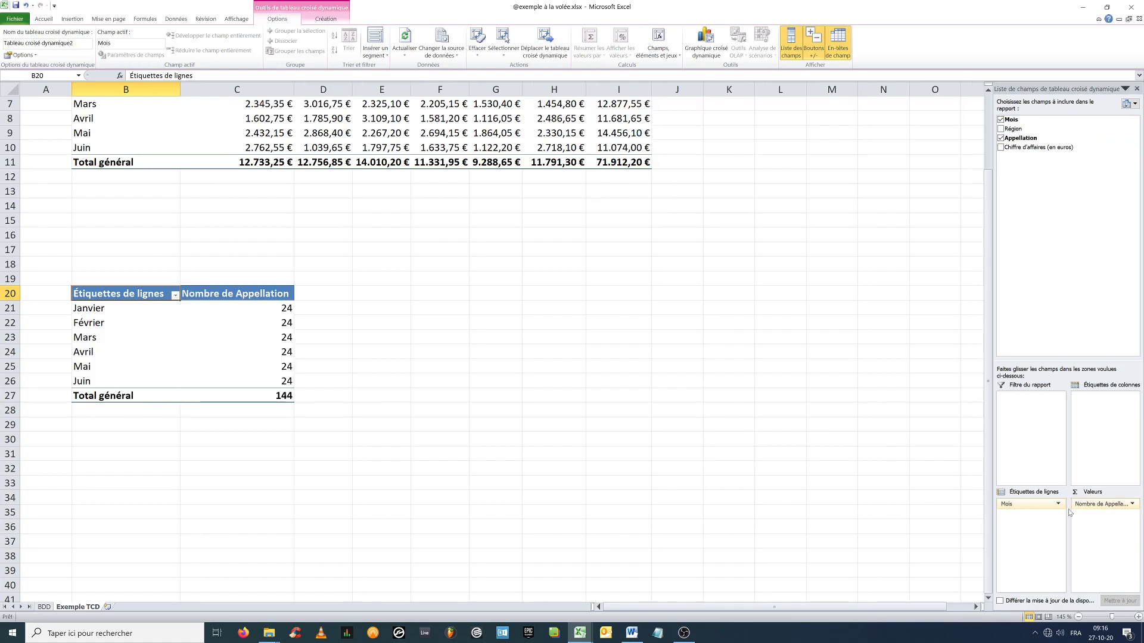
# Step: Check the Appellation entries on the BDD sheet and summarise the second pivot table's Appellation value field by Somme
pyautogui.click(44, 606)
pyautogui.moveTo(262, 183); pyautogui.dragTo(245, 365)
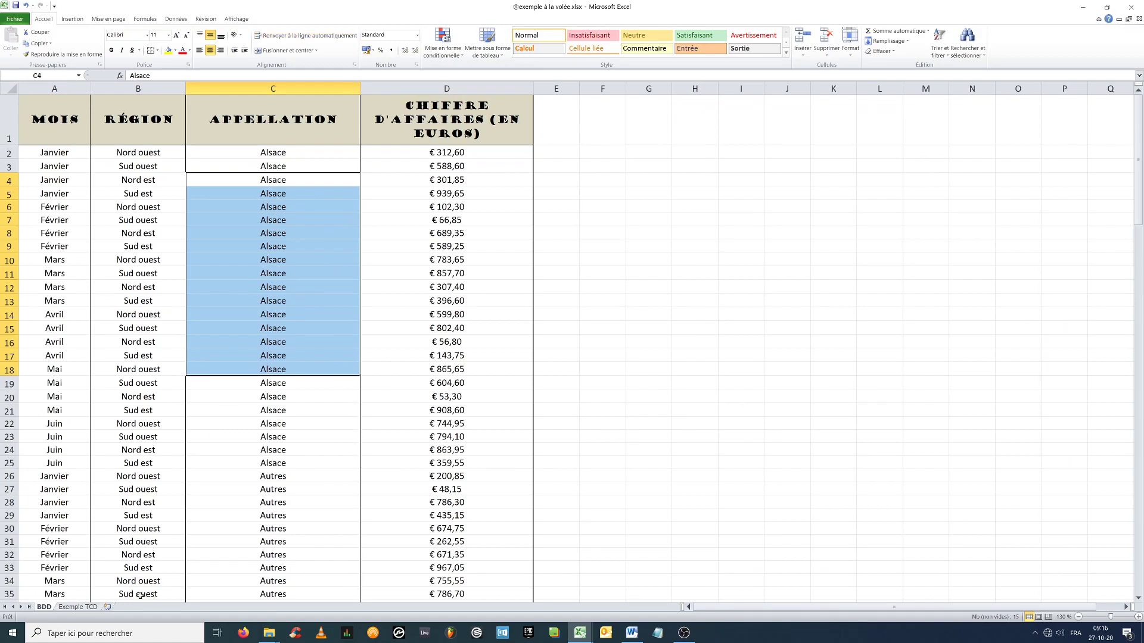
pyautogui.click(77, 607)
pyautogui.click(227, 367)
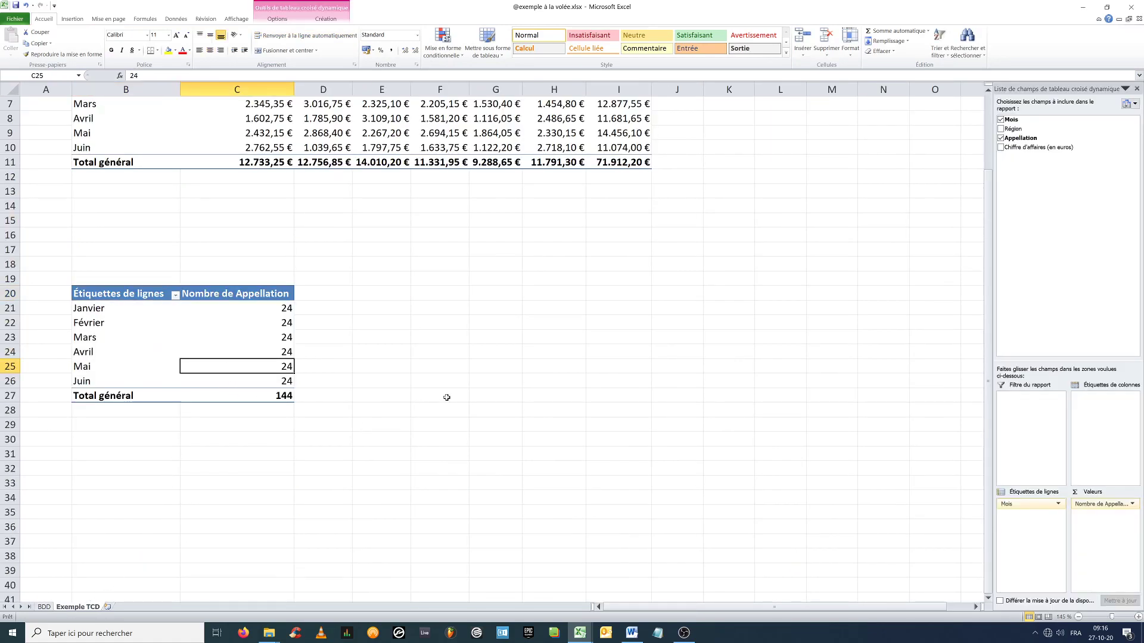
pyautogui.click(1112, 505)
pyautogui.click(1042, 493)
pyautogui.click(351, 354)
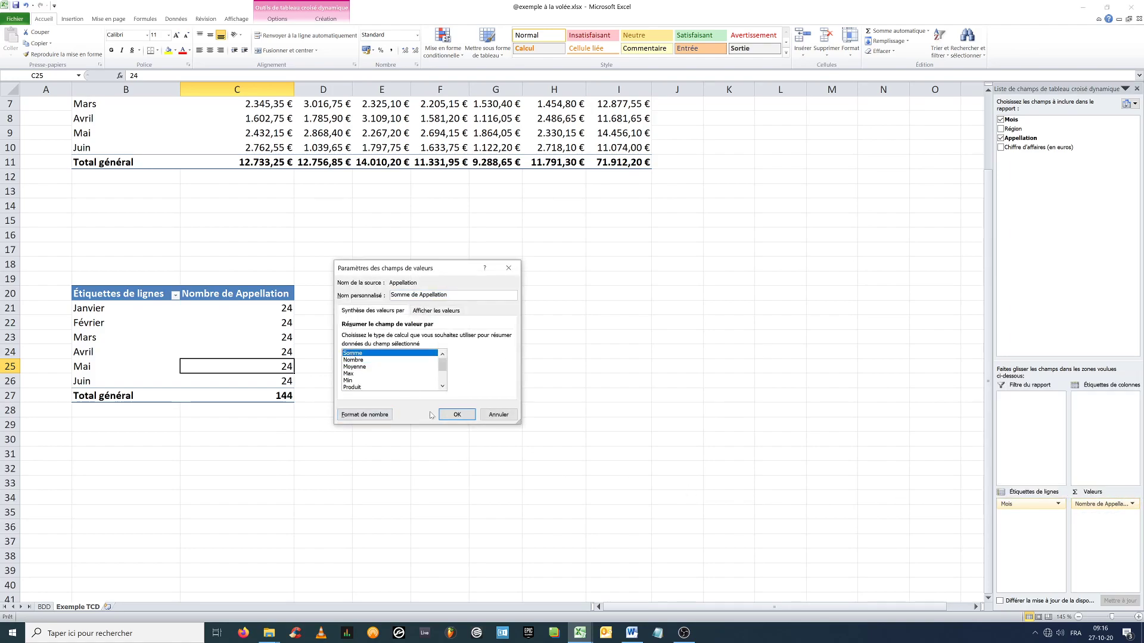
pyautogui.click(457, 414)
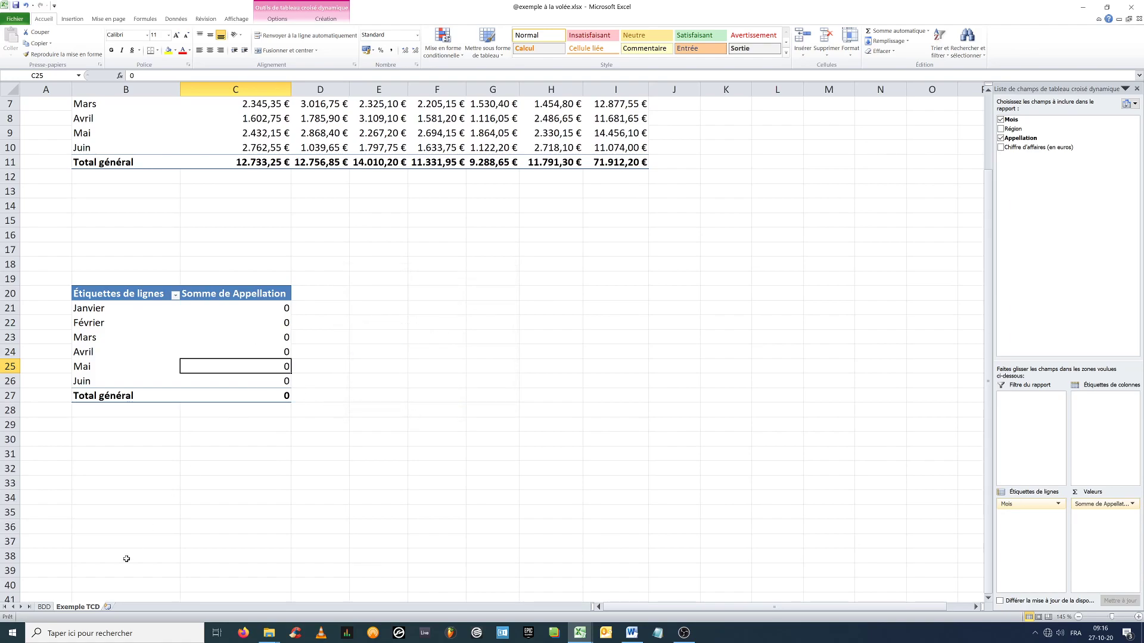
# Step: Switch the second pivot table's Appellation value field back to the Nombre calculation
pyautogui.click(45, 606)
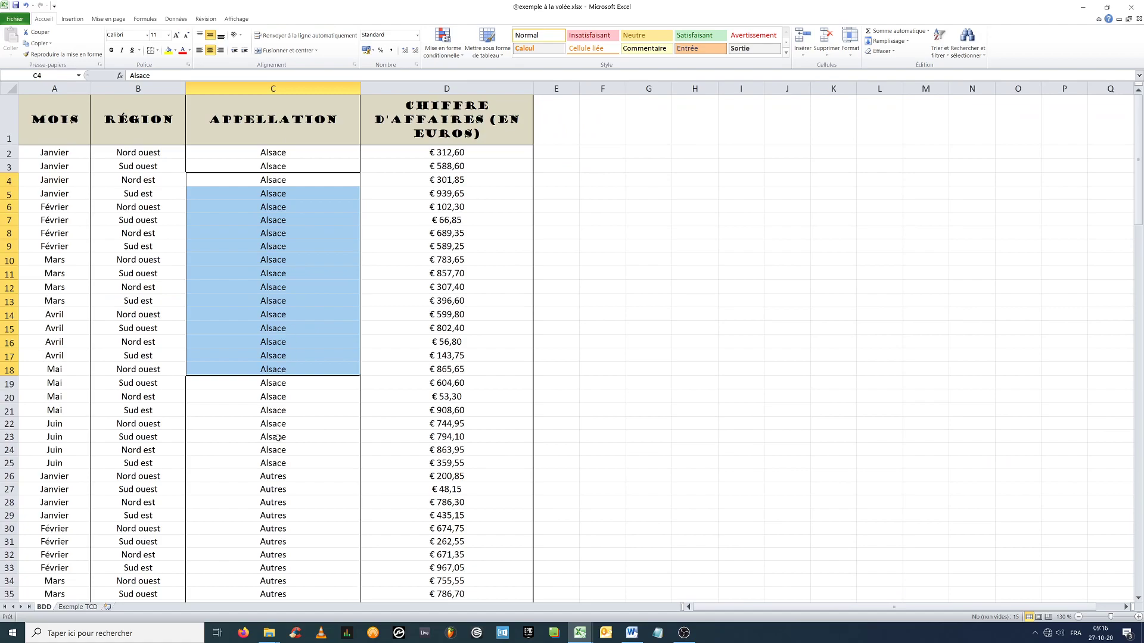
pyautogui.click(77, 607)
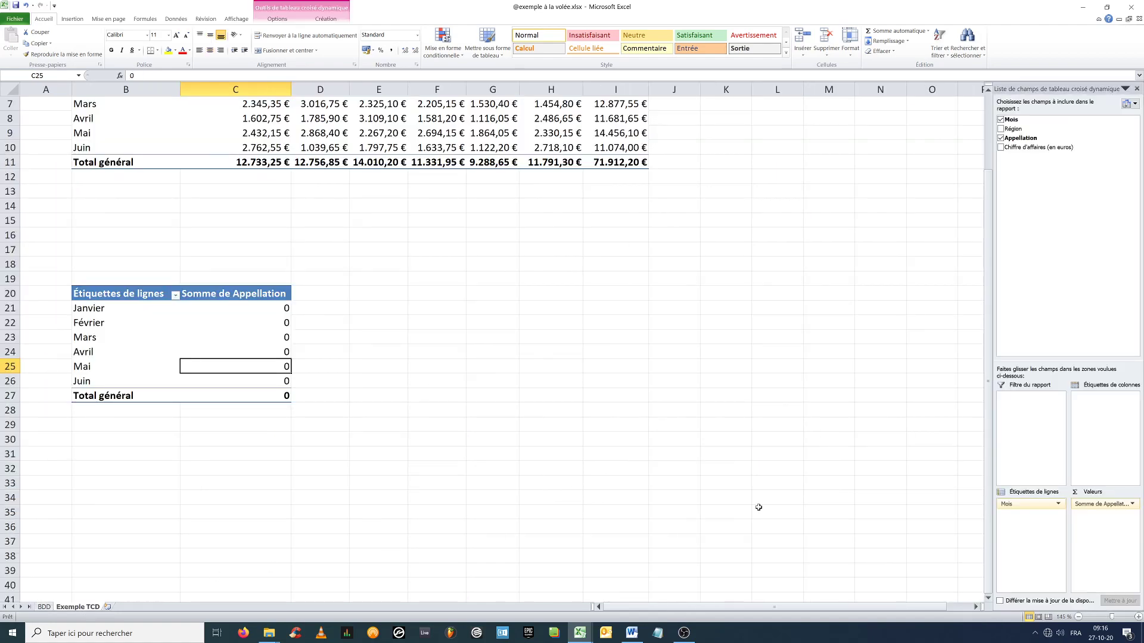
pyautogui.click(1096, 504)
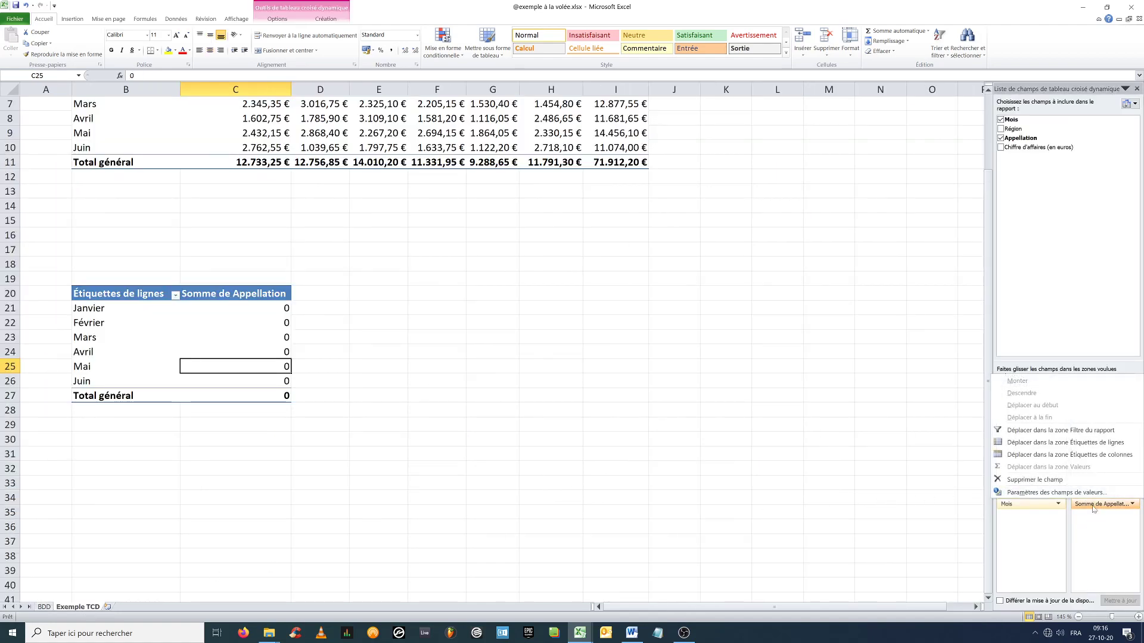
pyautogui.click(1076, 497)
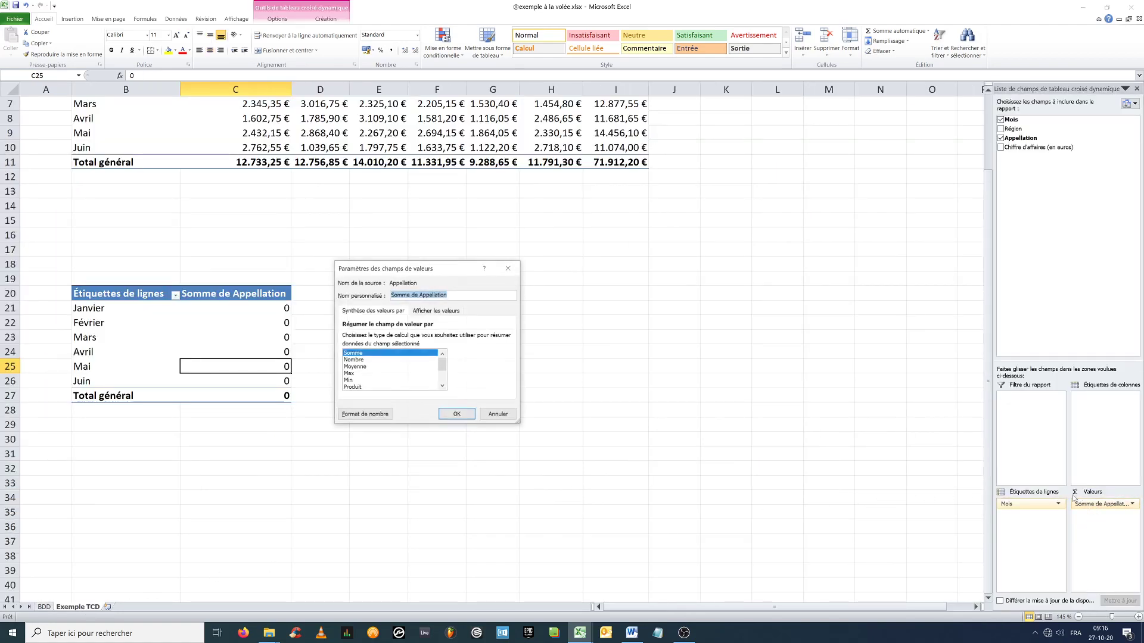
pyautogui.click(356, 360)
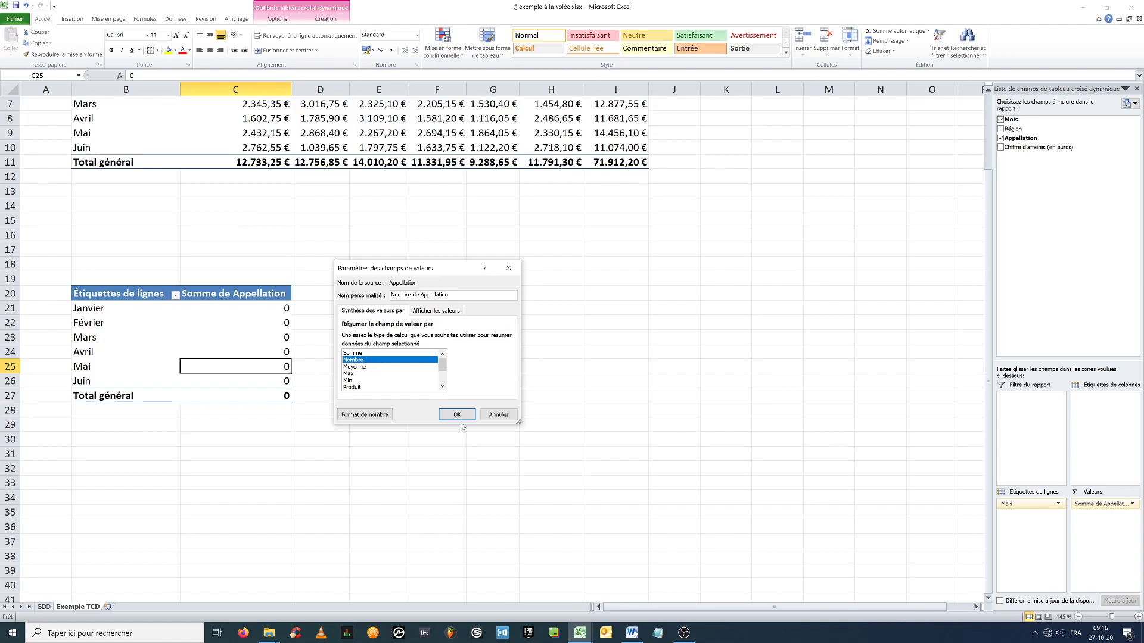
pyautogui.click(458, 416)
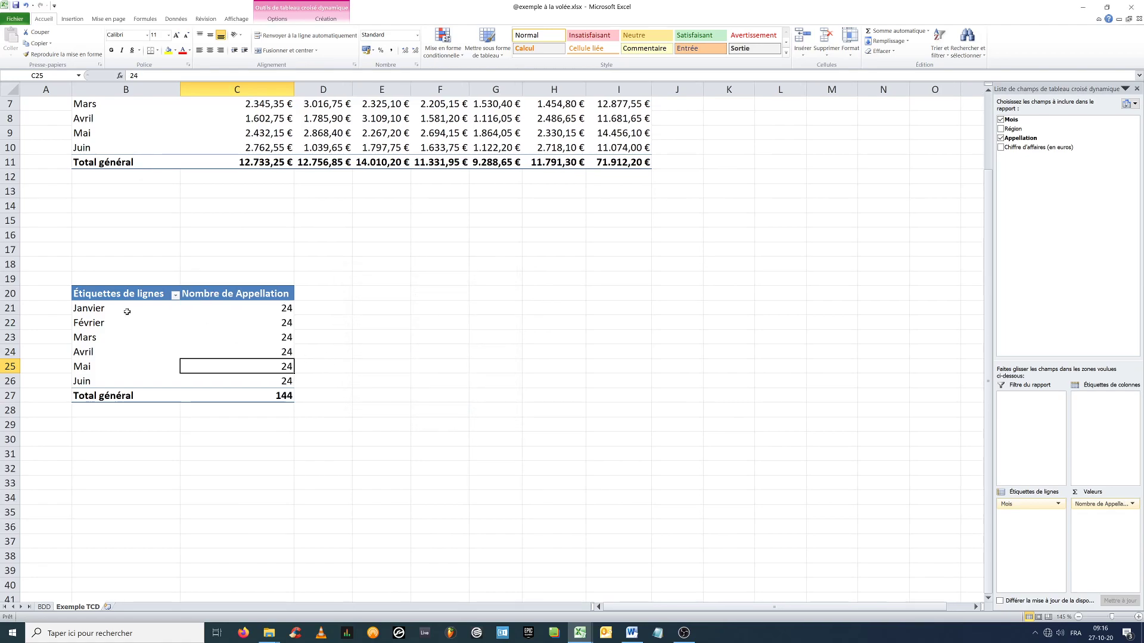
pyautogui.click(262, 307)
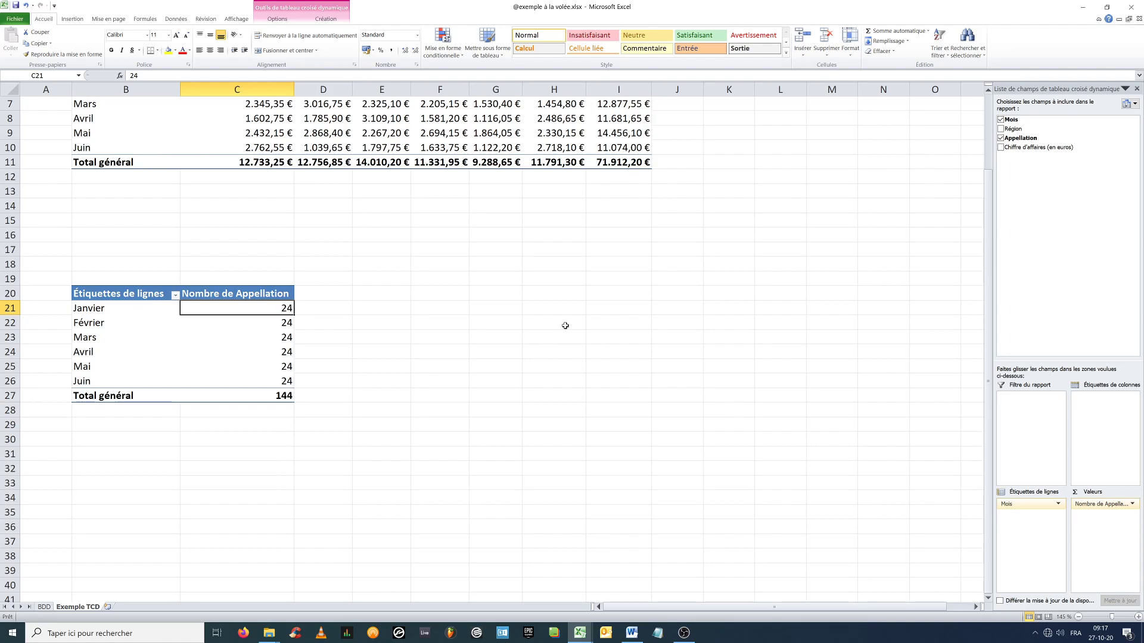
# Step: Add the Région field as a report filter to the first pivot table
pyautogui.scroll(2, 482, 356)
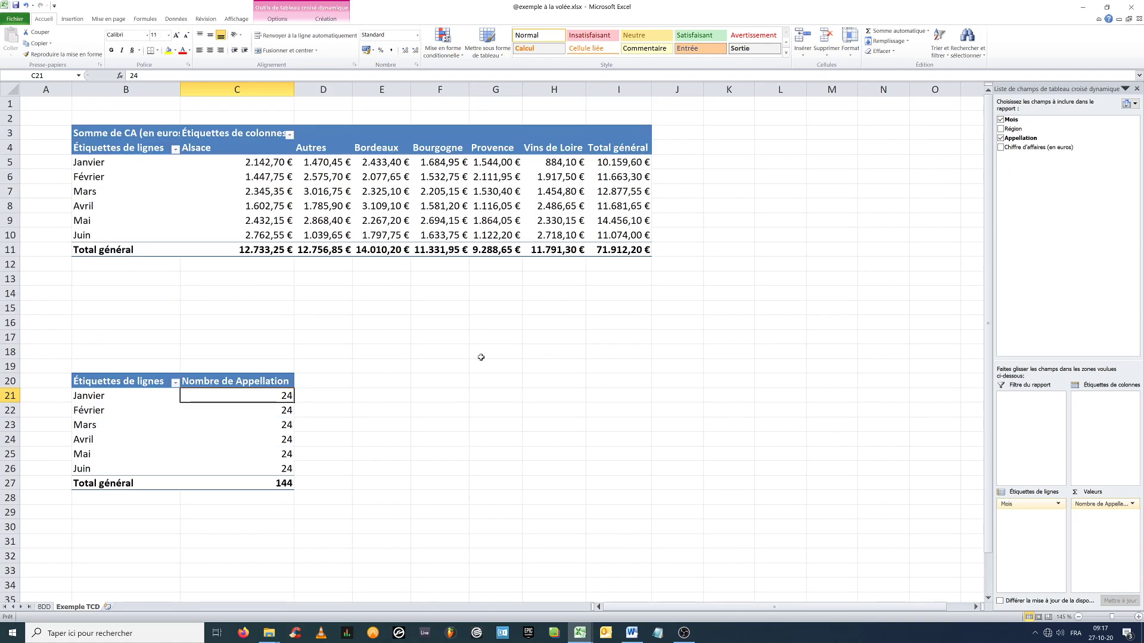
pyautogui.click(417, 218)
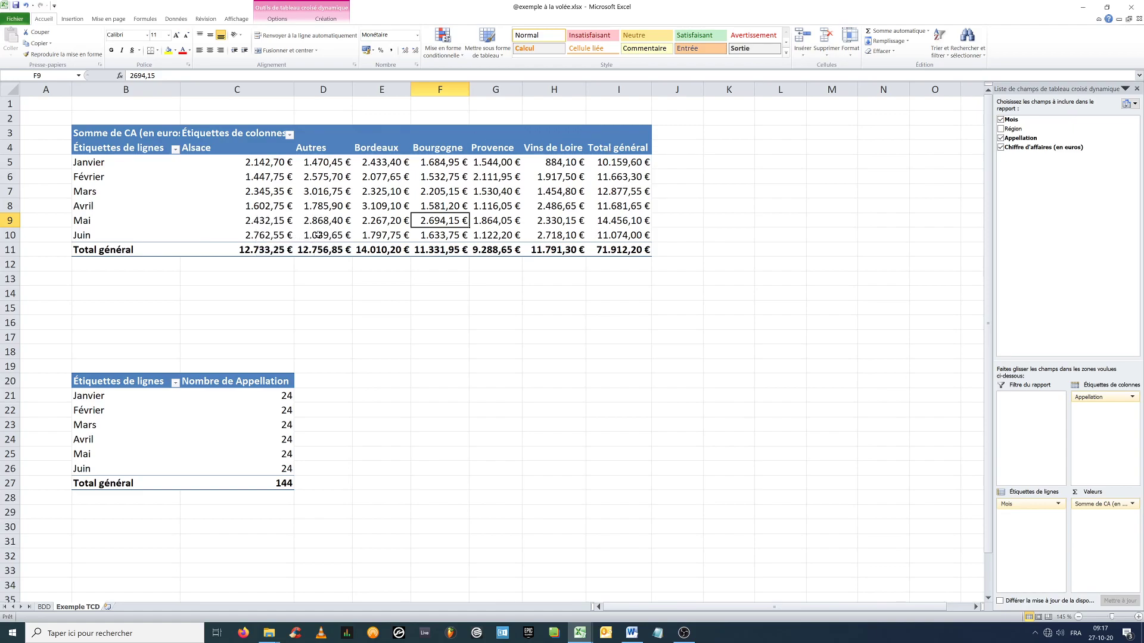
pyautogui.moveTo(327, 219)
pyautogui.moveTo(1016, 130); pyautogui.dragTo(1025, 417)
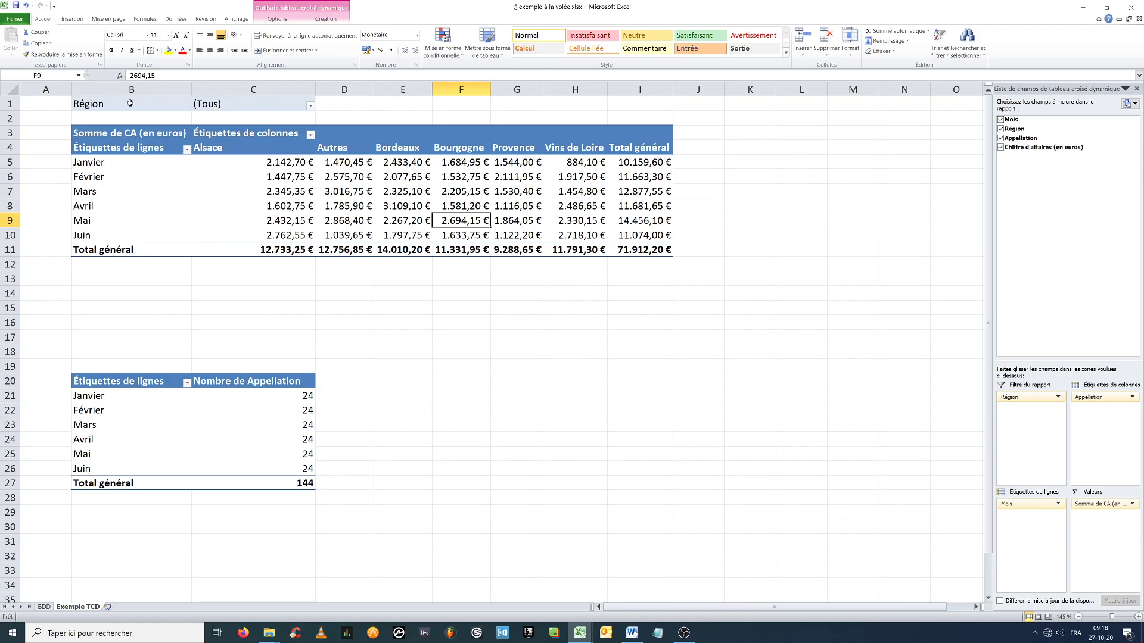
# Step: Filter the first pivot table's Région to Sud est only
pyautogui.click(105, 105)
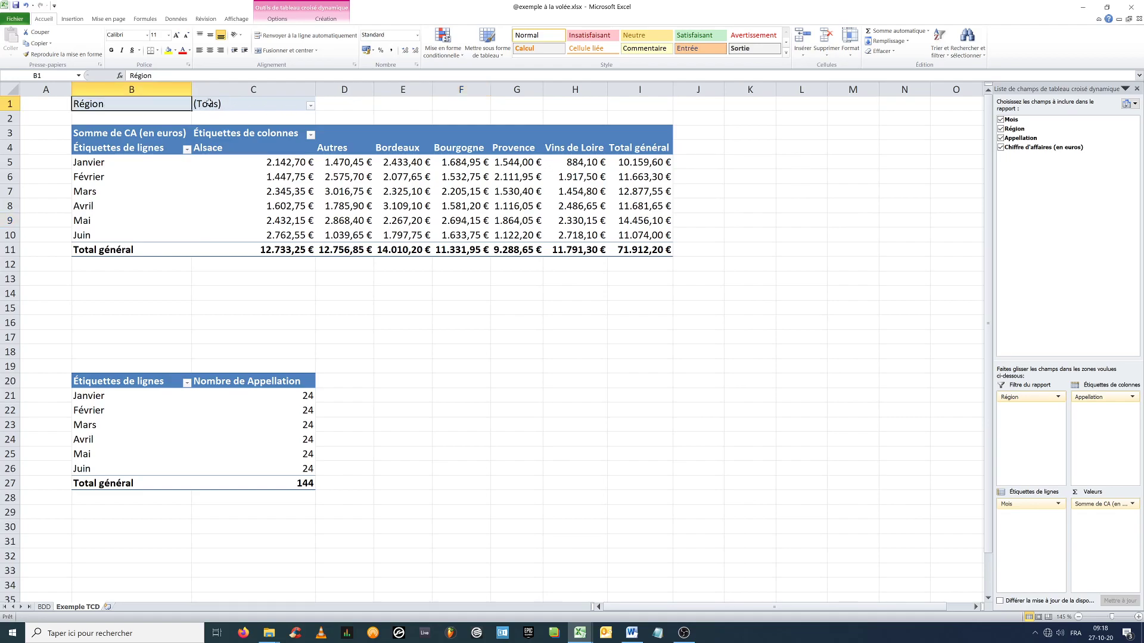
pyautogui.click(275, 104)
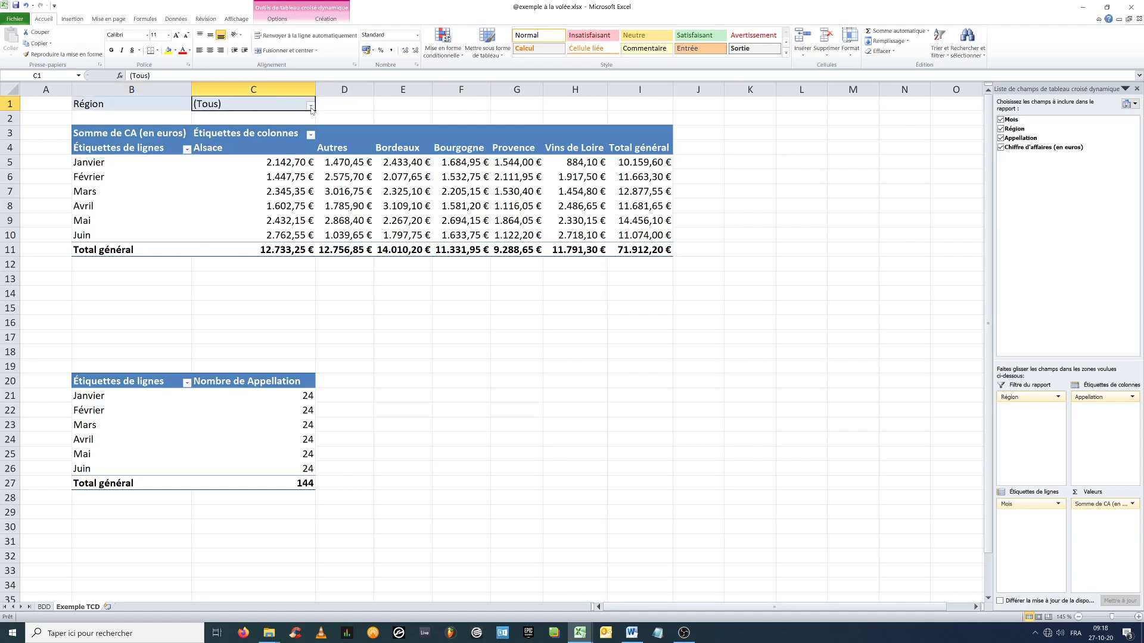
pyautogui.click(310, 106)
pyautogui.moveTo(310, 145); pyautogui.dragTo(310, 143)
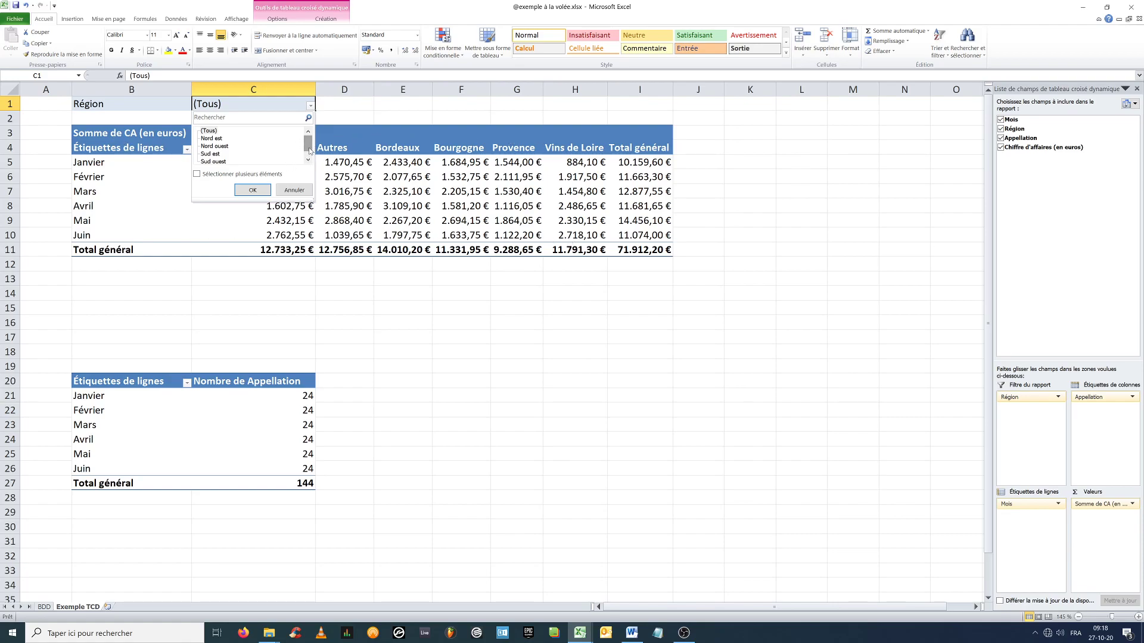
pyautogui.press('Escape')
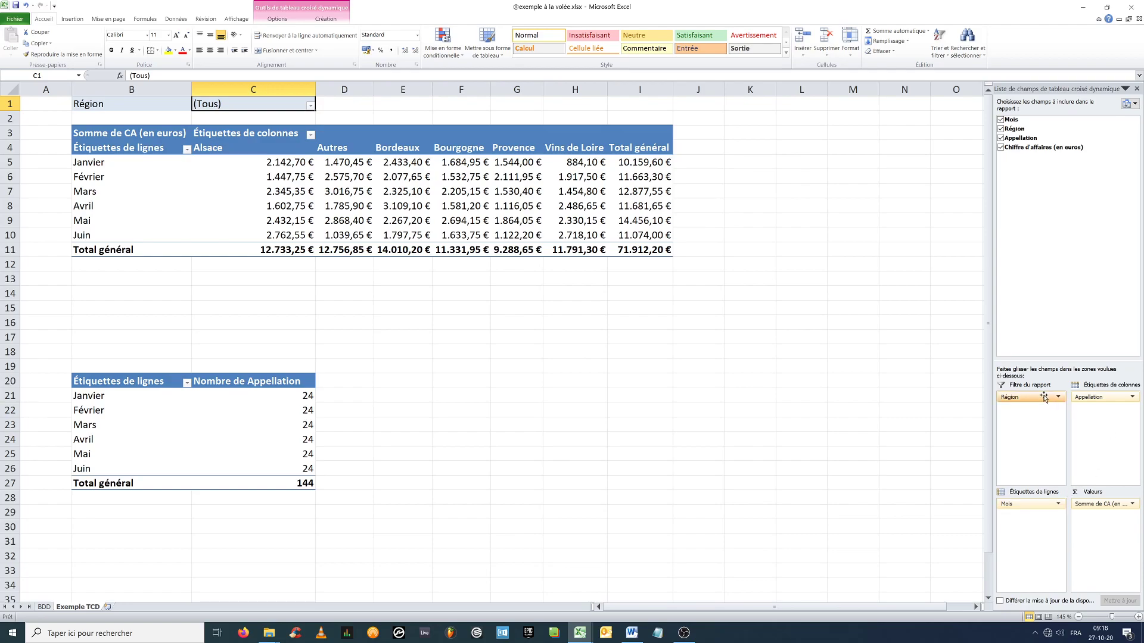
pyautogui.click(310, 106)
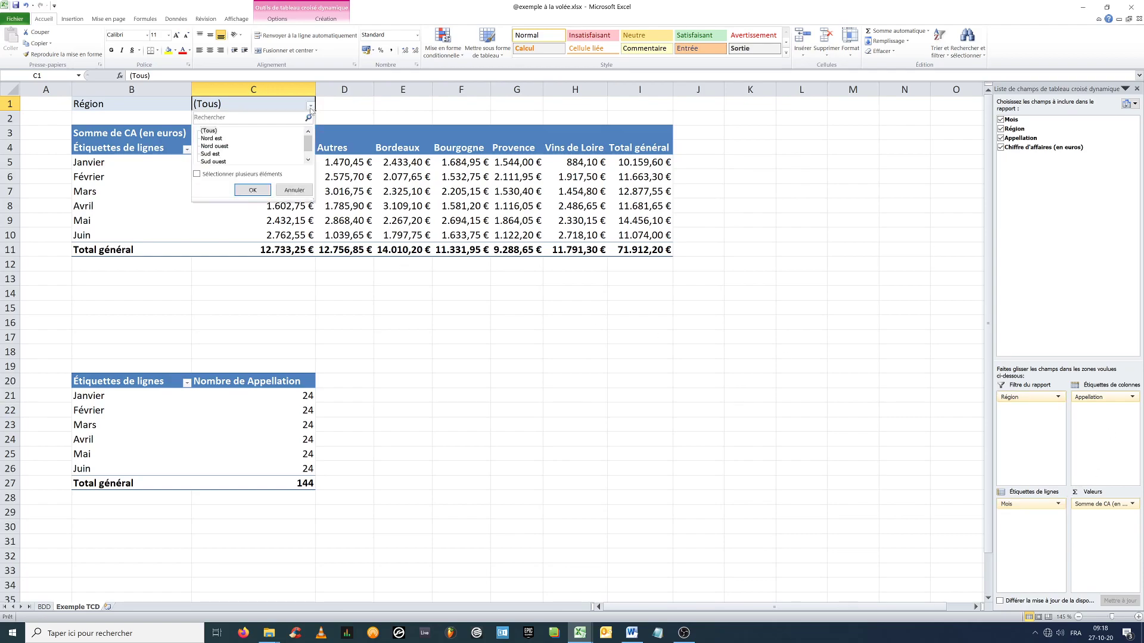
pyautogui.click(209, 154)
pyautogui.click(247, 191)
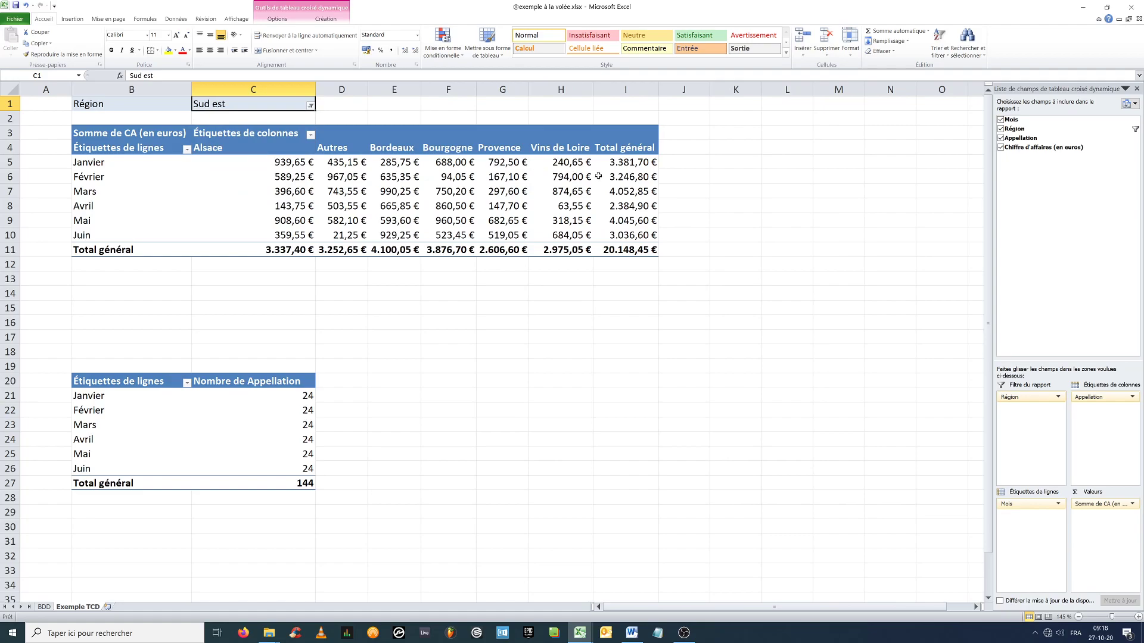
# Step: Reset the Région filter from the single region to (Tous)
pyautogui.moveTo(601, 178)
pyautogui.click(310, 106)
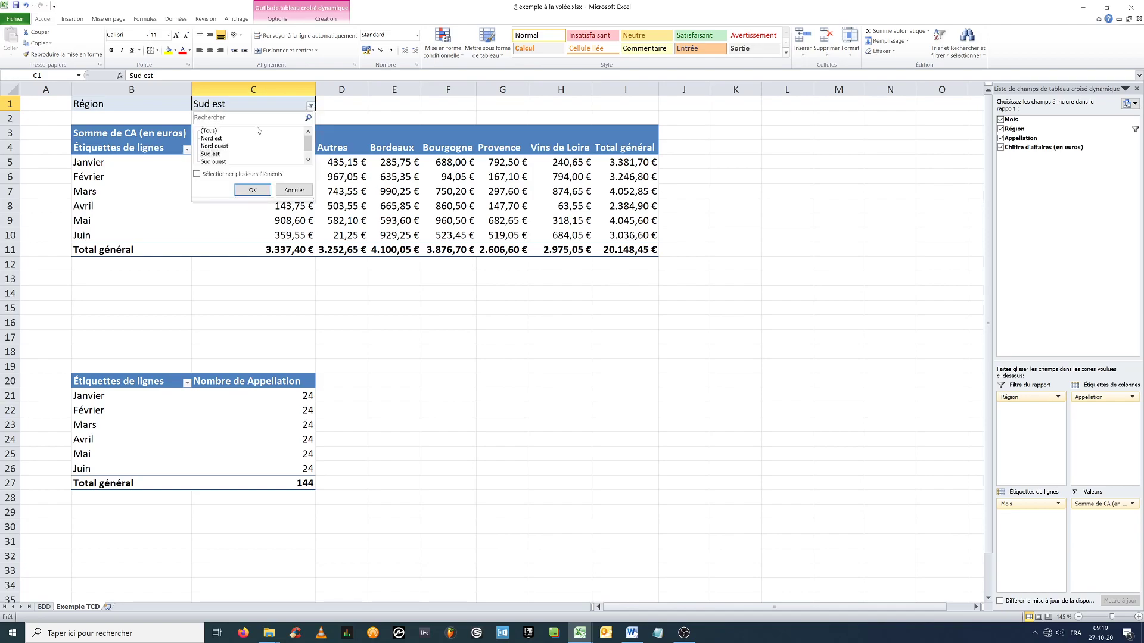
pyautogui.click(208, 131)
pyautogui.click(252, 190)
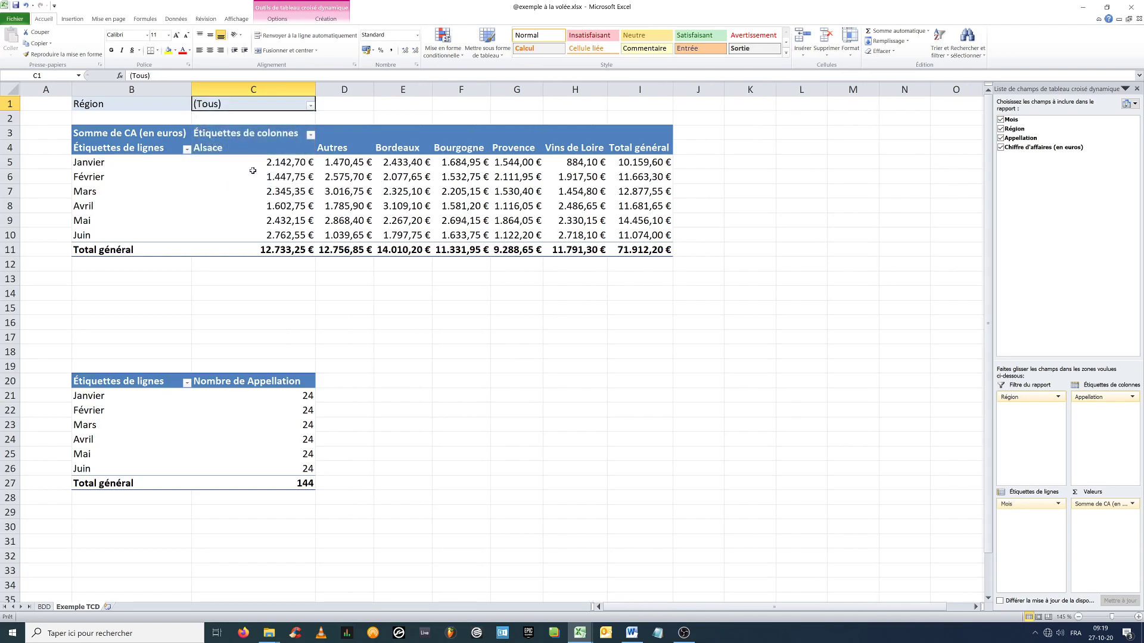
# Step: Allow multiple selections in the Région filter and keep only Nord est and Nord ouest
pyautogui.moveTo(599, 173)
pyautogui.click(310, 106)
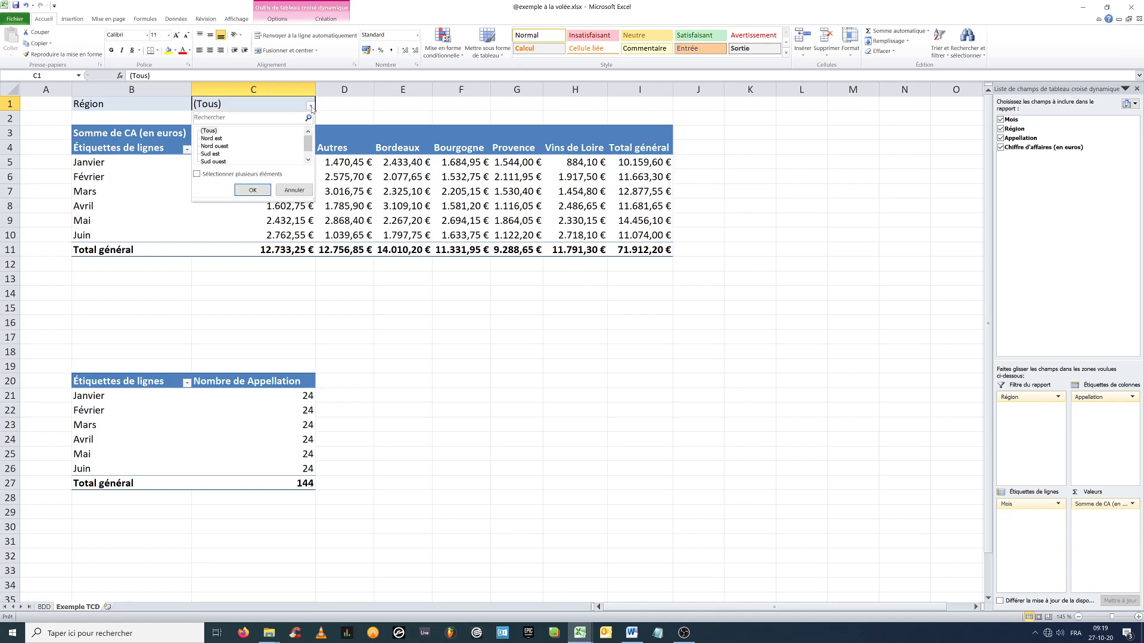
pyautogui.click(216, 139)
pyautogui.click(199, 175)
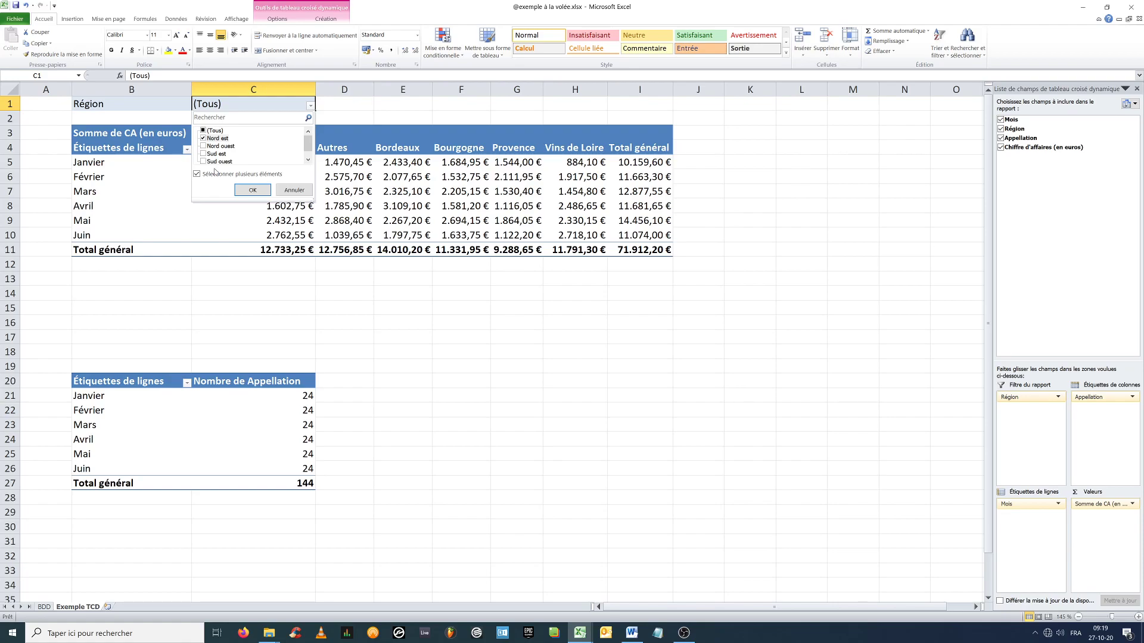
pyautogui.click(204, 147)
pyautogui.click(251, 190)
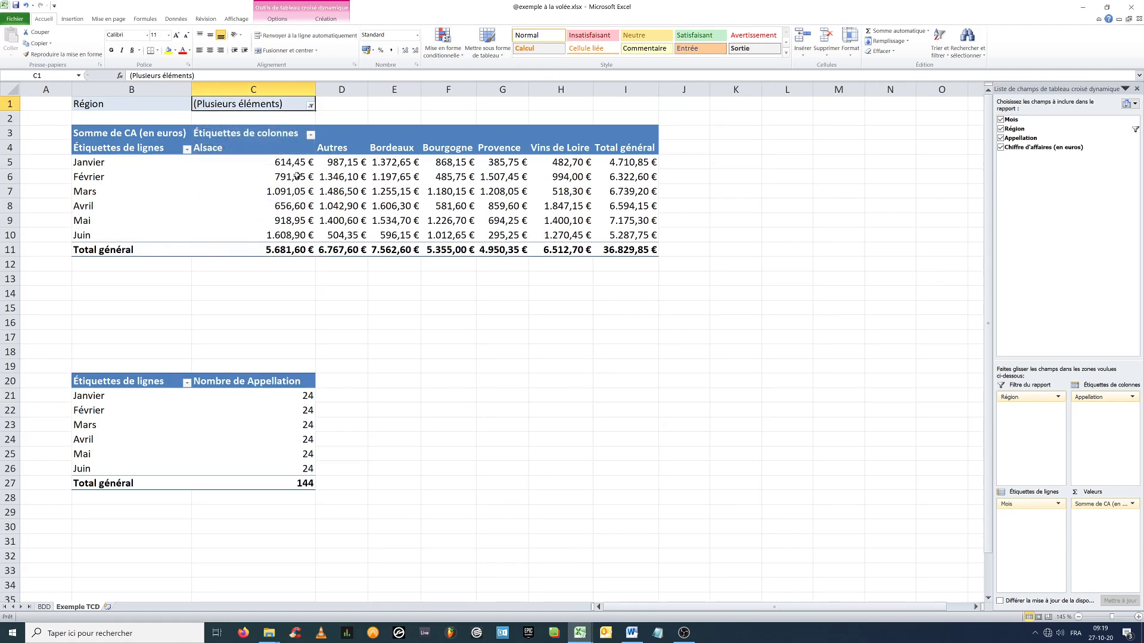
# Step: Include all regions again in the first pivot table's multiple-selection Région filter
pyautogui.moveTo(551, 229)
pyautogui.click(310, 105)
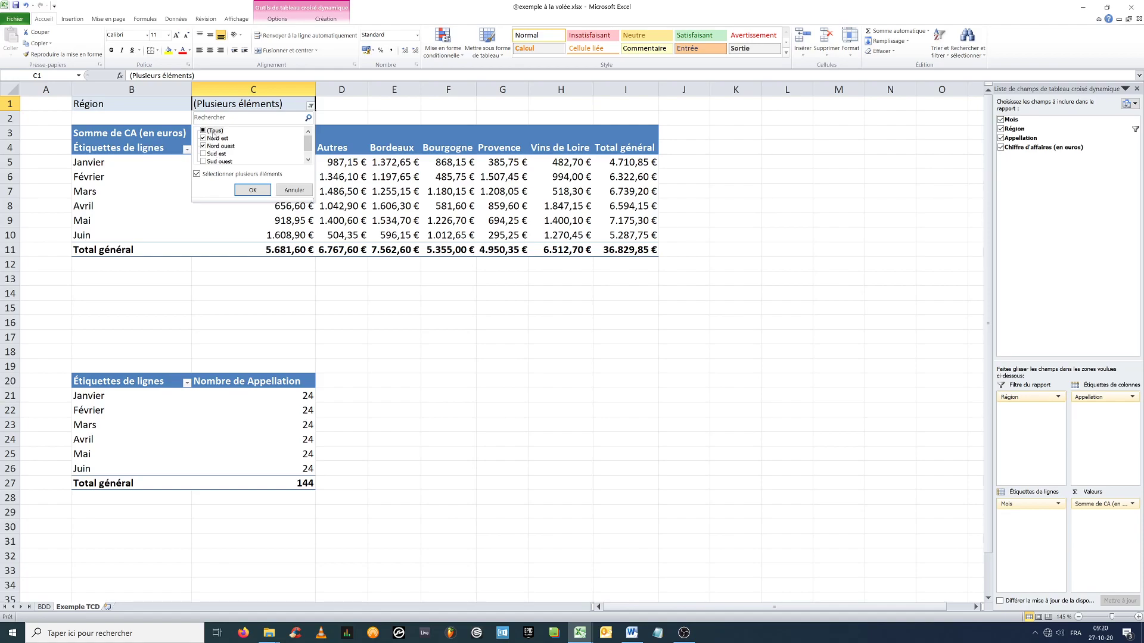
pyautogui.click(203, 131)
pyautogui.click(253, 189)
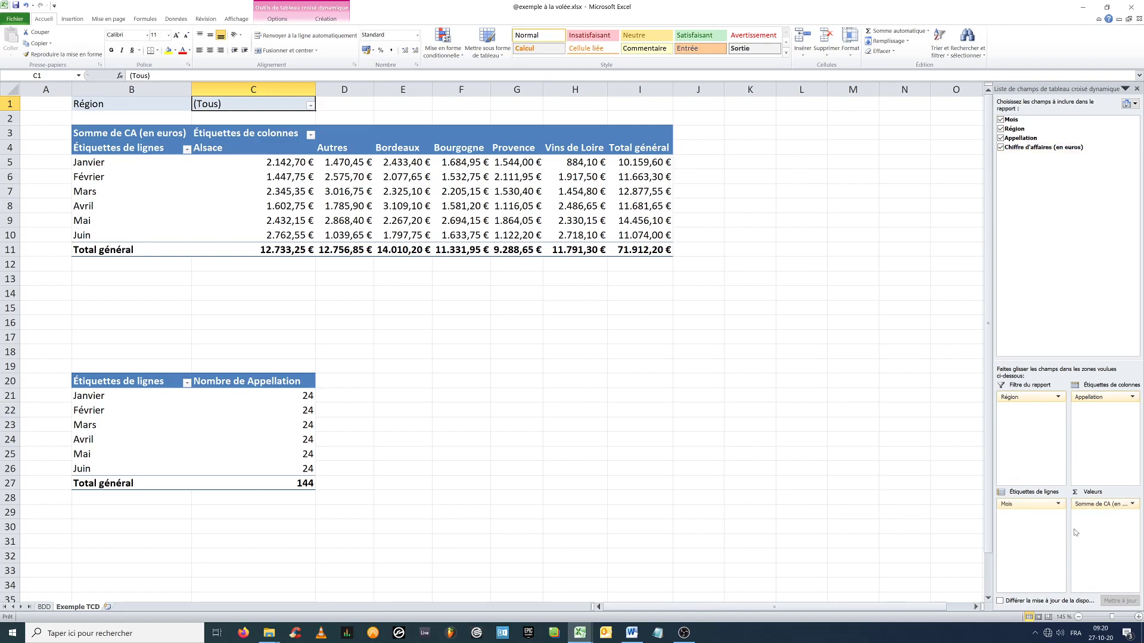
# Step: Examine the first pivot table's revenue value field settings and its number format options, leaving them unchanged
pyautogui.click(1106, 505)
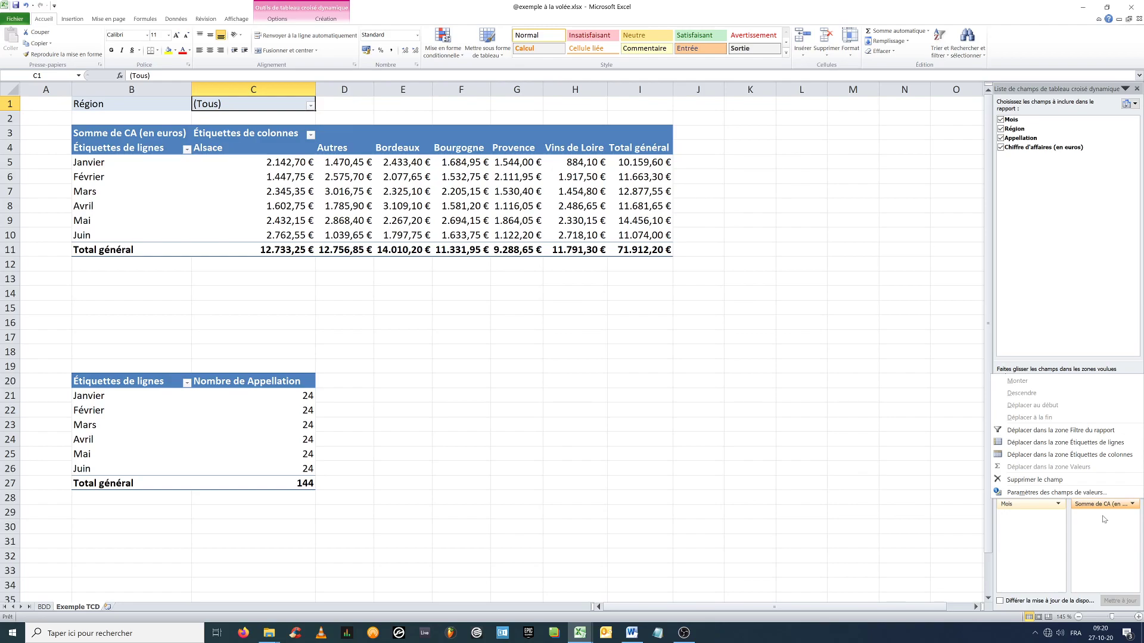
pyautogui.click(1086, 493)
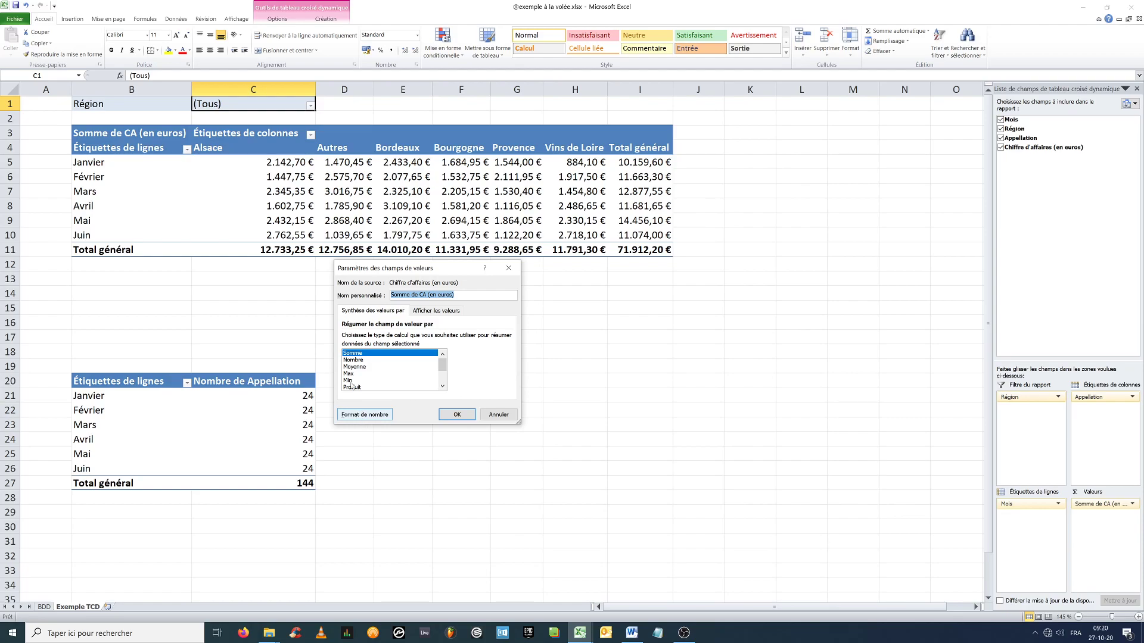
pyautogui.click(364, 414)
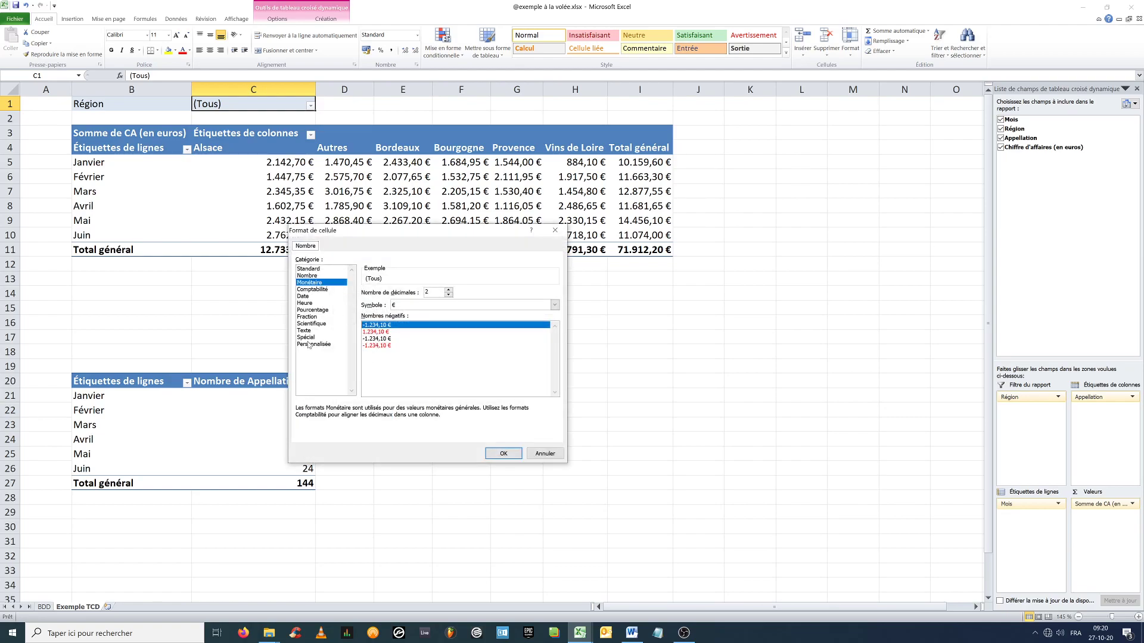
pyautogui.click(547, 454)
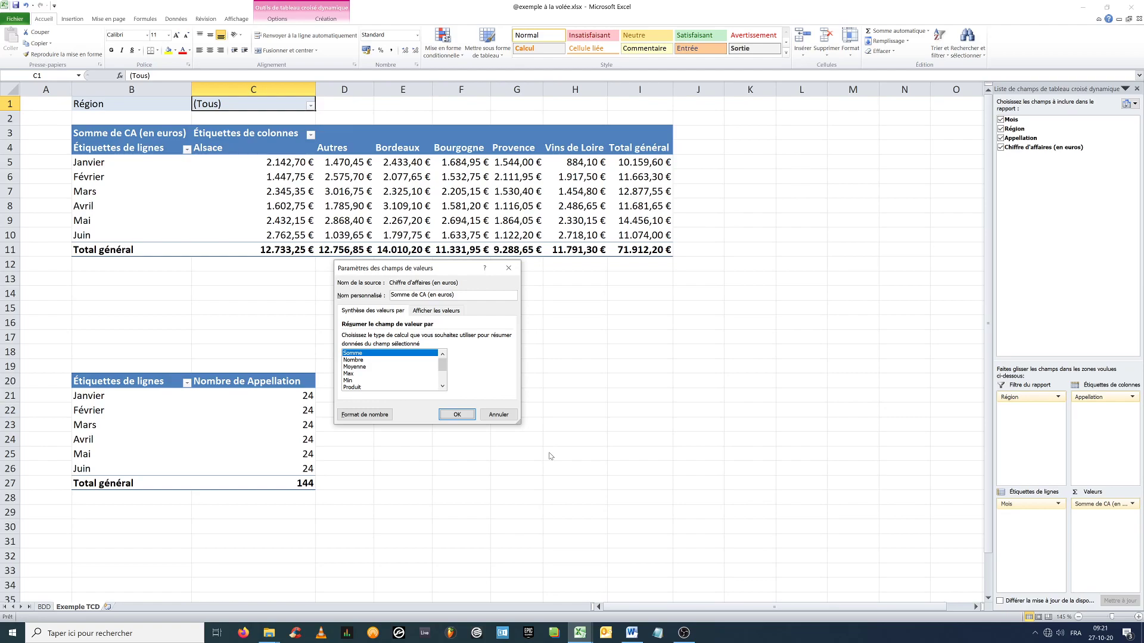
pyautogui.click(498, 415)
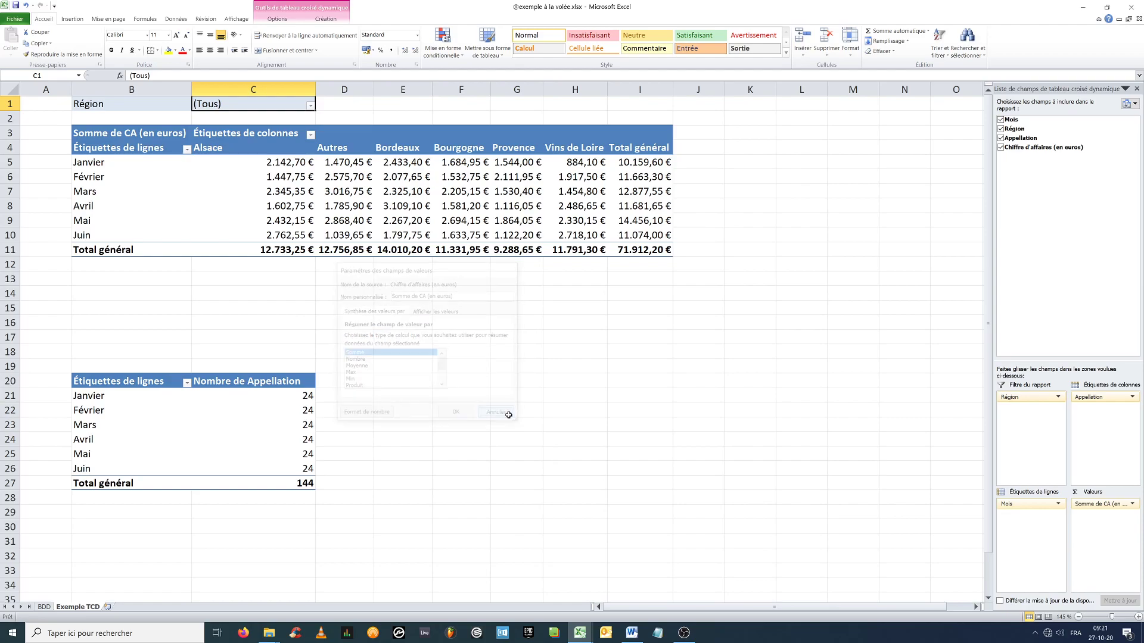